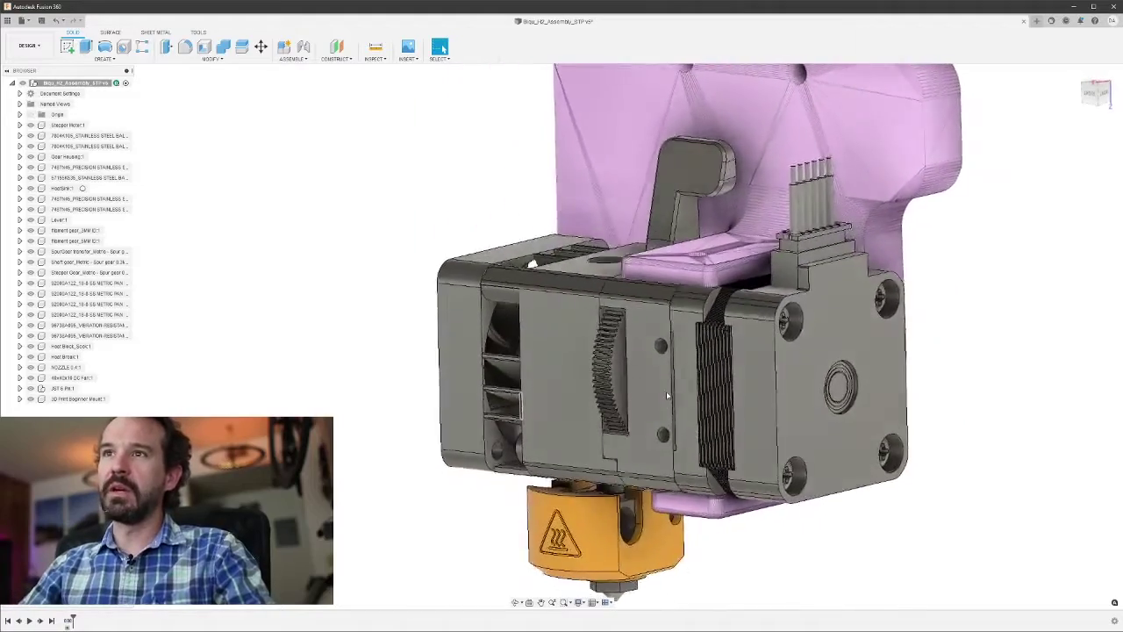
# Step: Examine the extruder assembly and its pink mount from the front, the fan side and the motor side
pyautogui.keyDown('shift'); pyautogui.moveTo(666, 392); pyautogui.dragTo(667, 396, button='middle'); pyautogui.keyUp('shift')
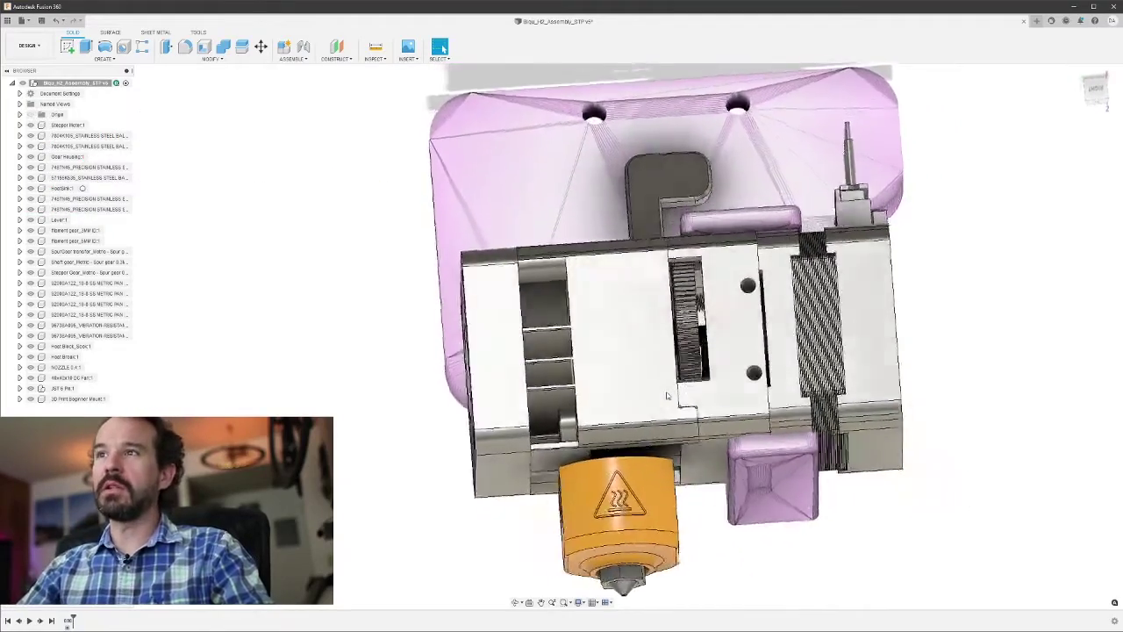
pyautogui.keyDown('shift'); pyautogui.moveTo(667, 396); pyautogui.dragTo(667, 396, button='middle'); pyautogui.keyUp('shift')
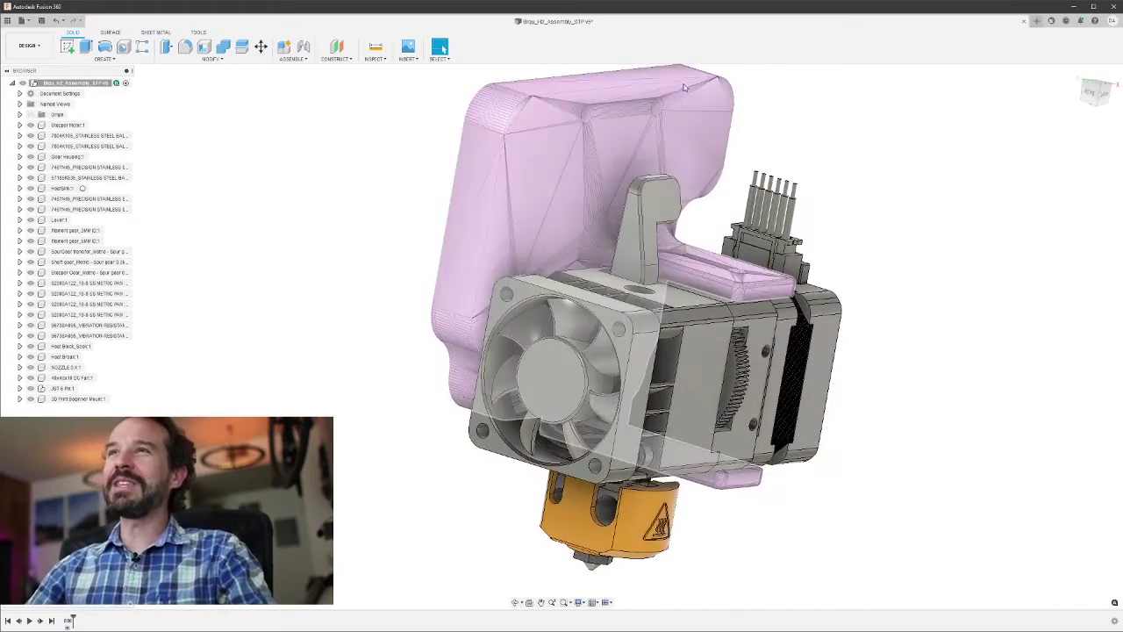
pyautogui.keyDown('shift'); pyautogui.moveTo(536, 234); pyautogui.dragTo(839, 437, button='middle'); pyautogui.keyUp('shift')
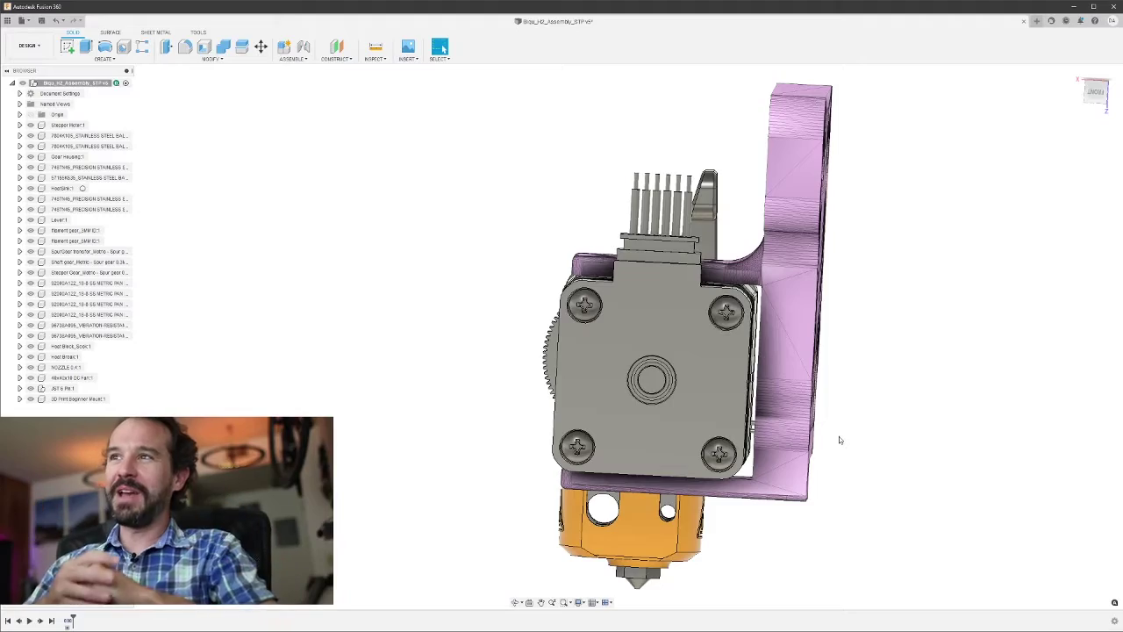
pyautogui.keyDown('shift'); pyautogui.moveTo(839, 437); pyautogui.dragTo(850, 439, button='middle'); pyautogui.keyUp('shift')
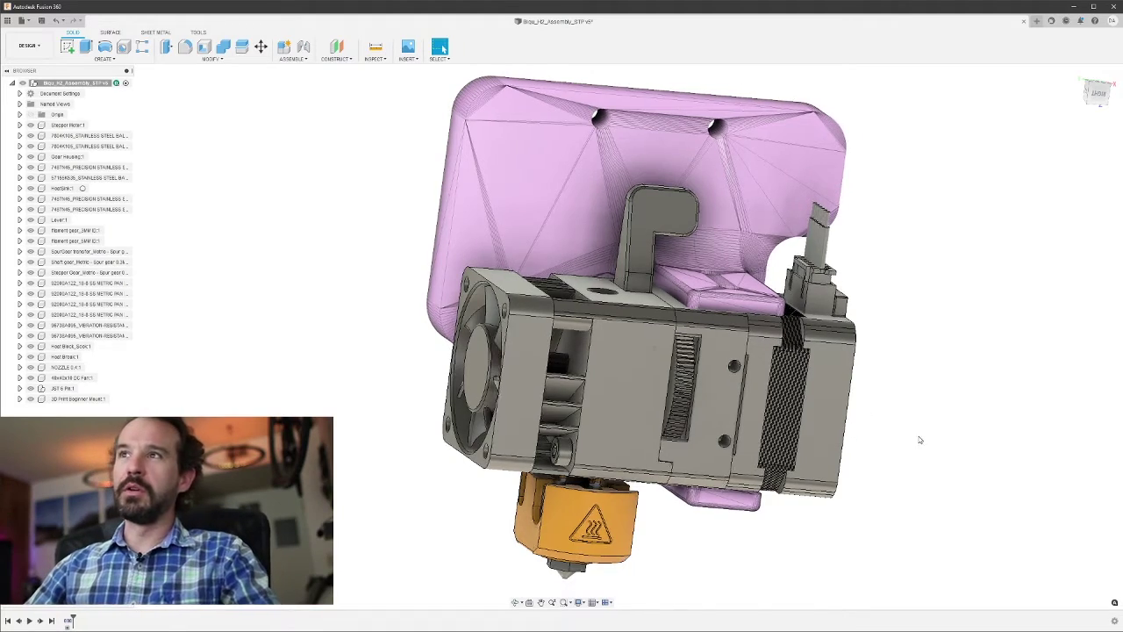
pyautogui.scroll(3, 379, 176)
pyautogui.scroll(-1, 378, 178)
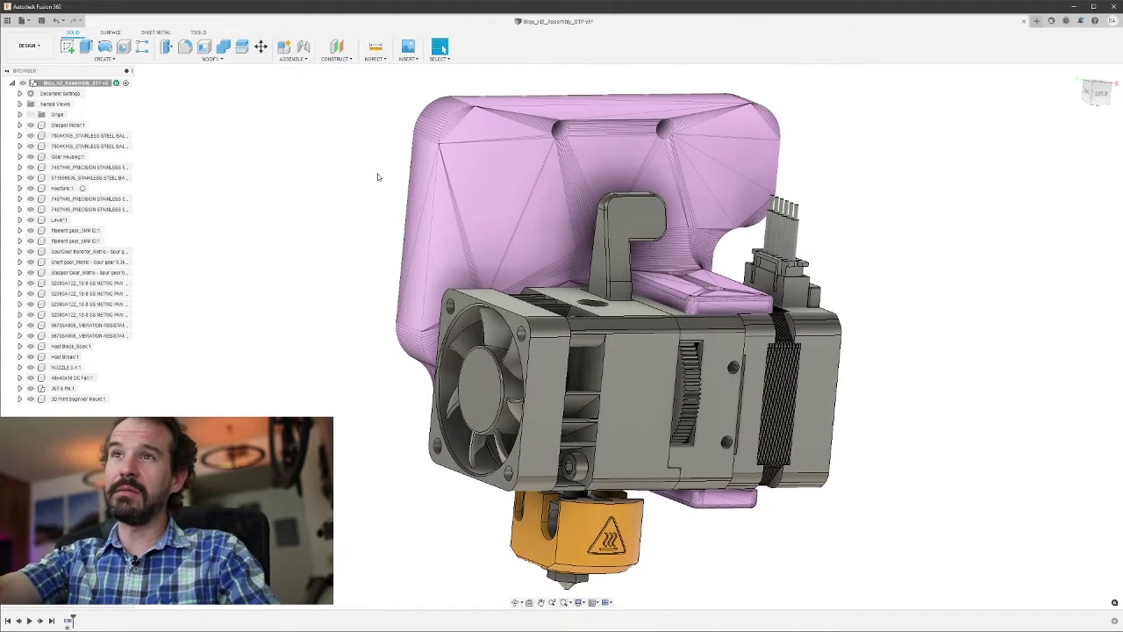
pyautogui.scroll(3, 378, 177)
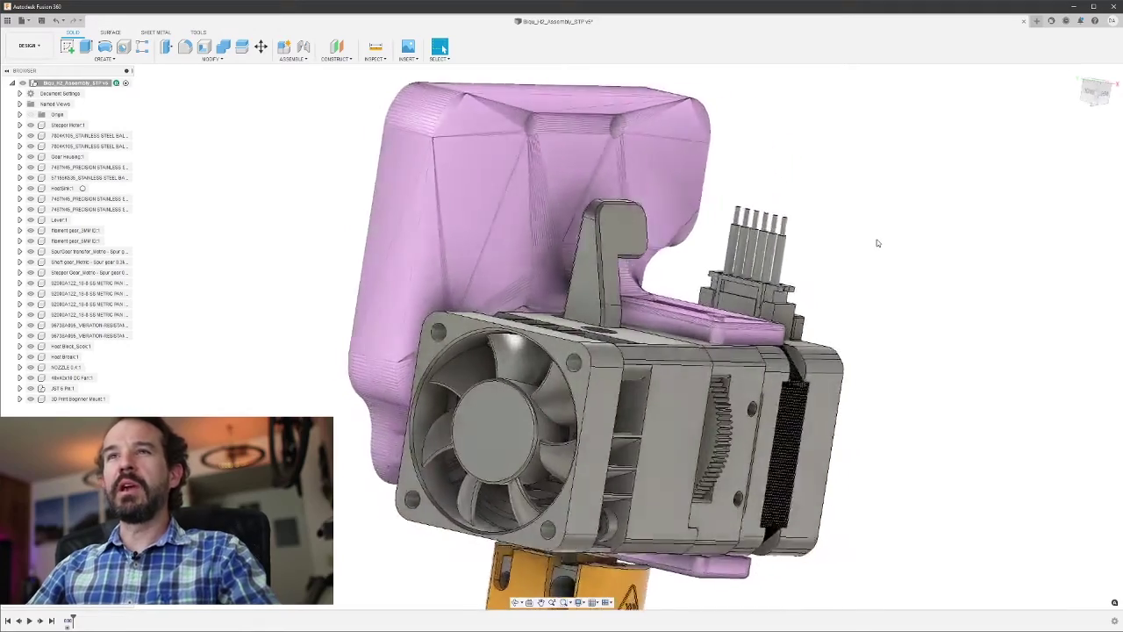
pyautogui.keyDown('shift'); pyautogui.moveTo(614, 215); pyautogui.dragTo(395, 218, button='middle'); pyautogui.keyUp('shift')
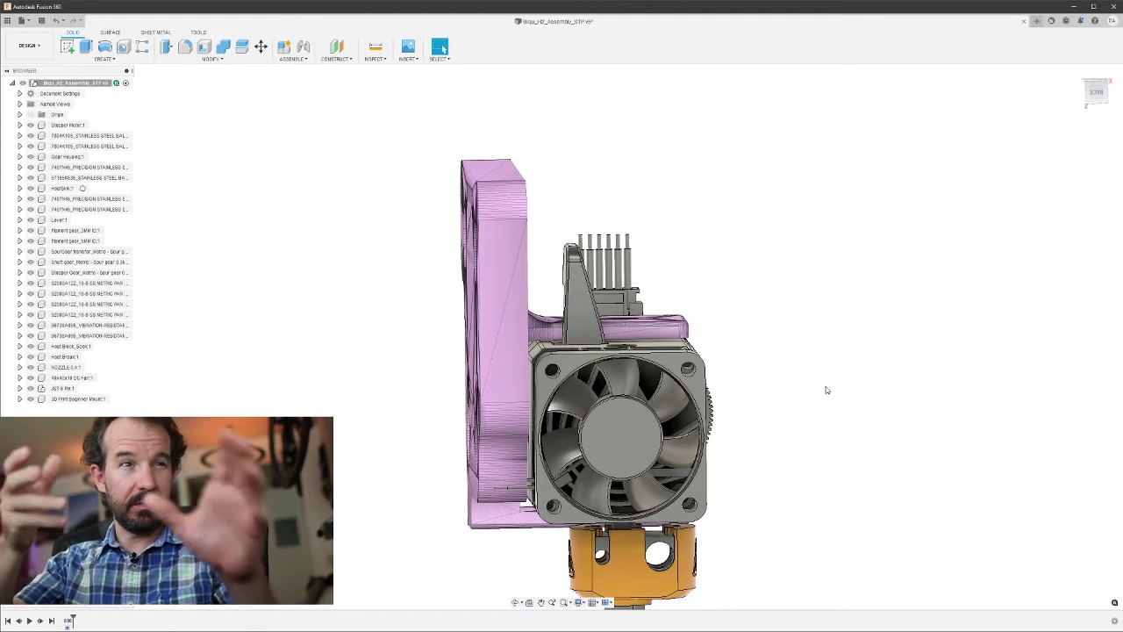
pyautogui.keyDown('shift'); pyautogui.moveTo(826, 390); pyautogui.dragTo(808, 390, button='middle'); pyautogui.keyUp('shift')
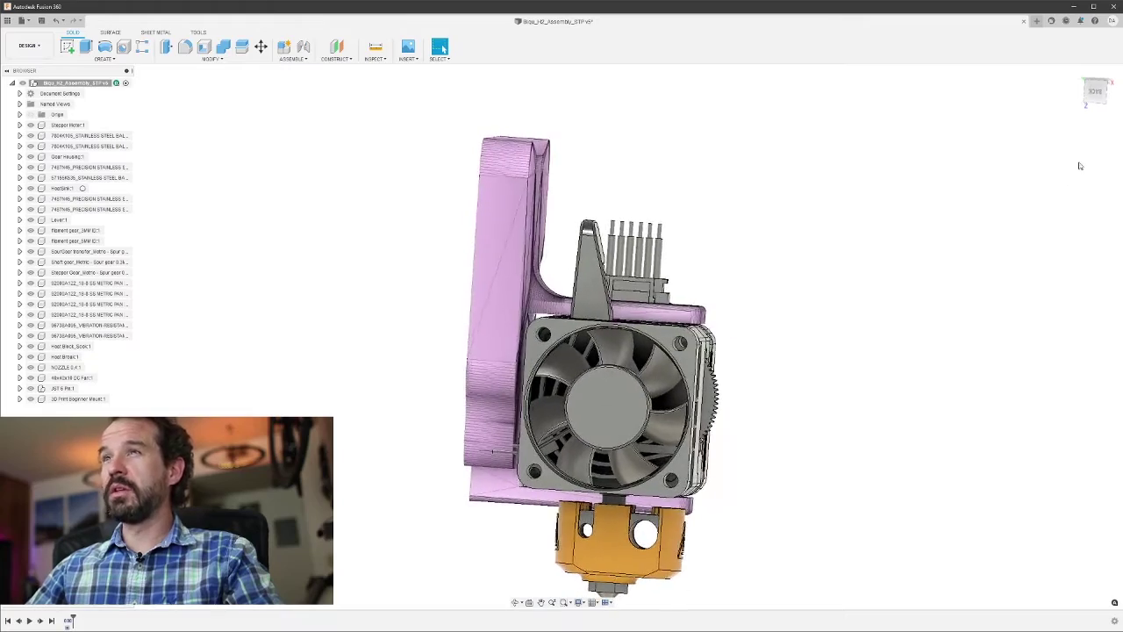
# Step: Inspect the gaps between the stepper motor and the mount's upper and lower arms in a straight-on view
pyautogui.click(1104, 97)
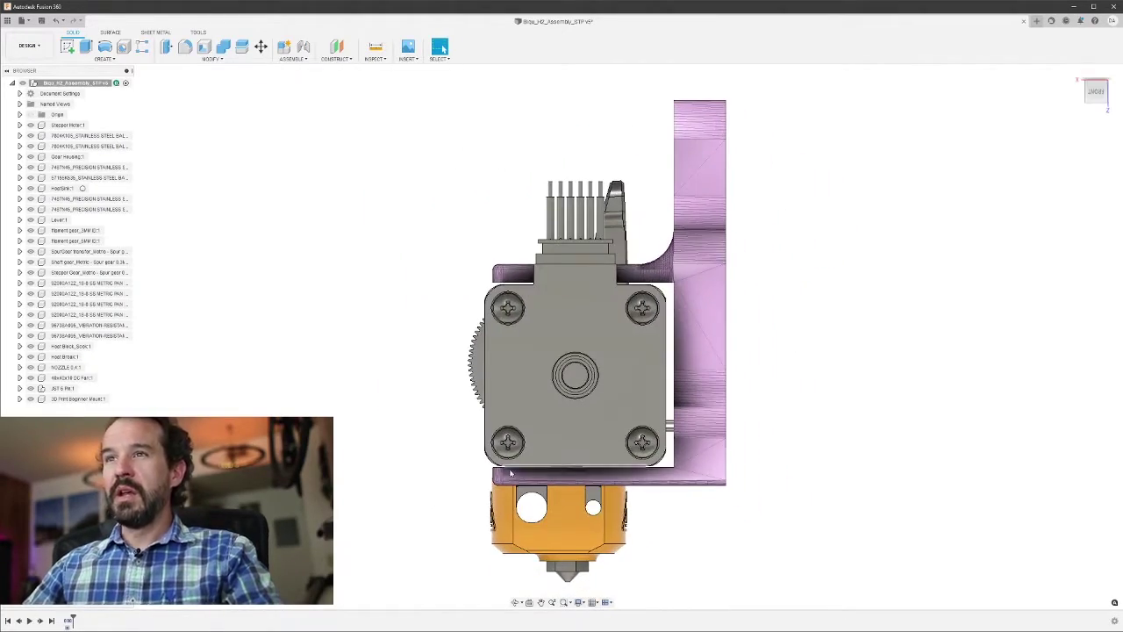
pyautogui.scroll(5, 508, 472)
pyautogui.scroll(8, 493, 471)
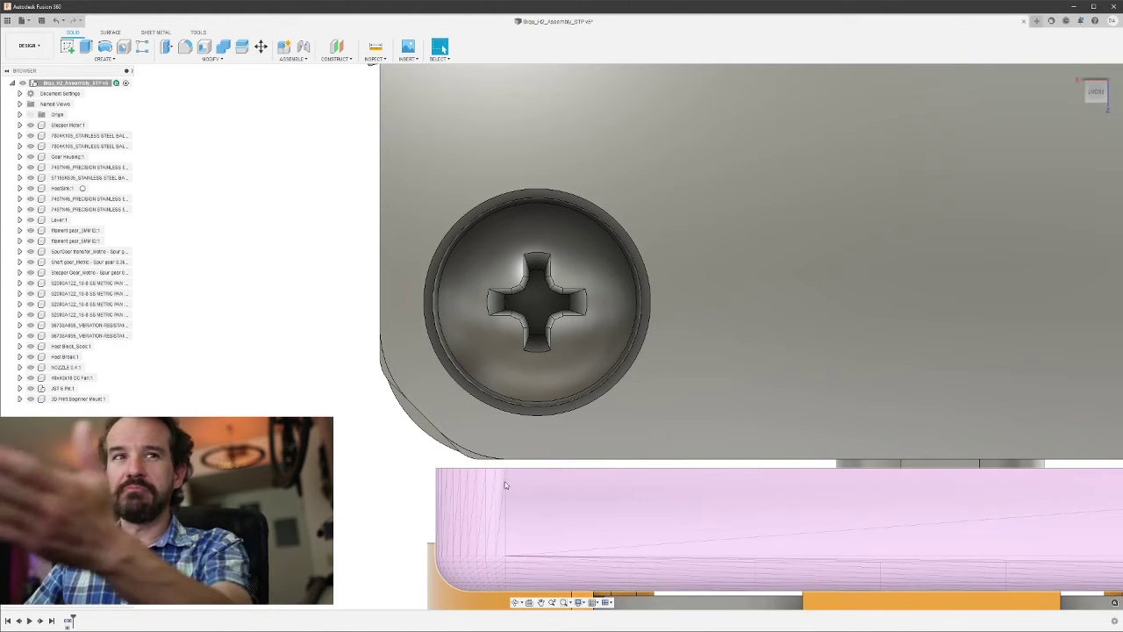
pyautogui.scroll(-10, 563, 471)
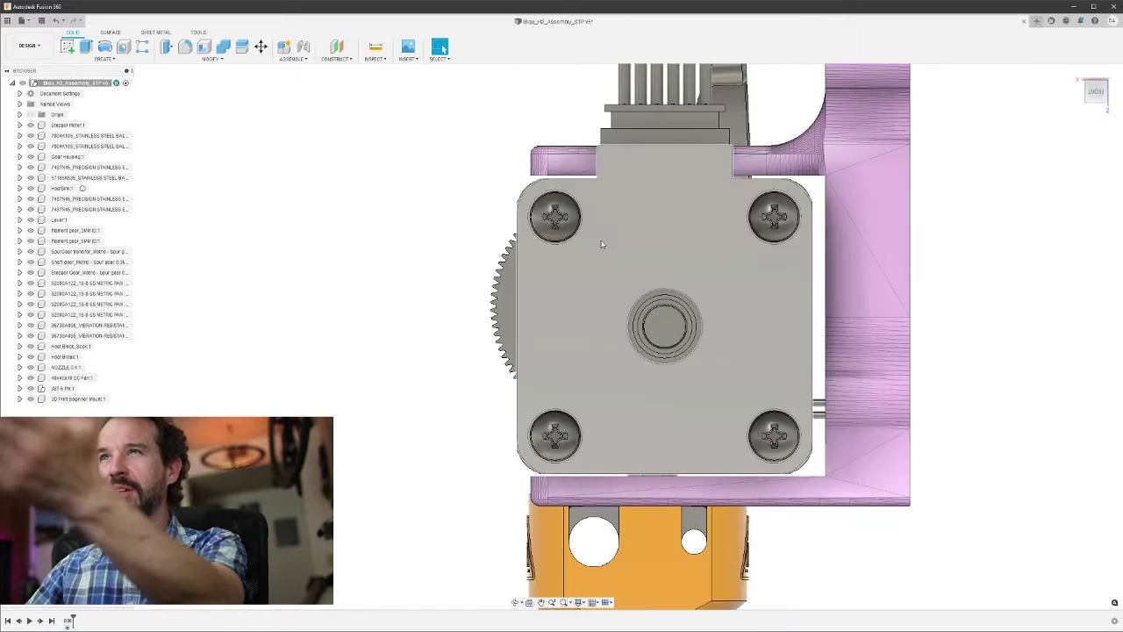
pyautogui.scroll(4, 600, 239)
pyautogui.scroll(-5, 554, 322)
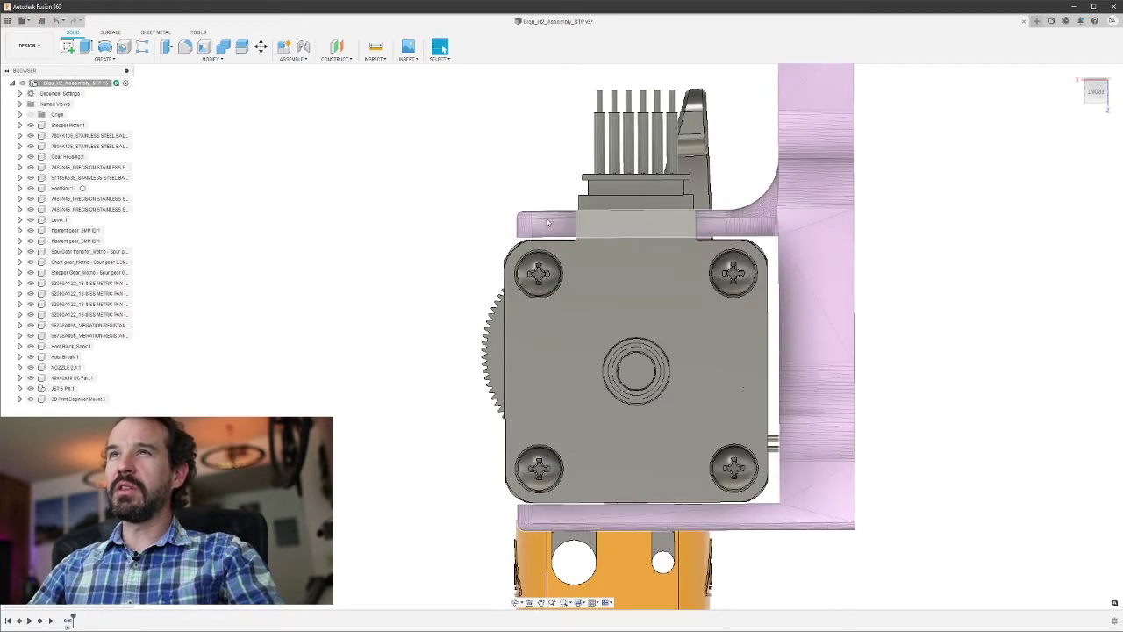
# Step: Examine how the mount wraps around the motor, and the hole pattern on its back plate
pyautogui.keyDown('shift'); pyautogui.moveTo(543, 227); pyautogui.dragTo(703, 423, button='middle'); pyautogui.keyUp('shift')
pyautogui.keyDown('shift'); pyautogui.moveTo(702, 423); pyautogui.dragTo(687, 509); pyautogui.keyUp('shift')
pyautogui.keyDown('shift'); pyautogui.moveTo(687, 509); pyautogui.dragTo(743, 346, button='middle'); pyautogui.keyUp('shift')
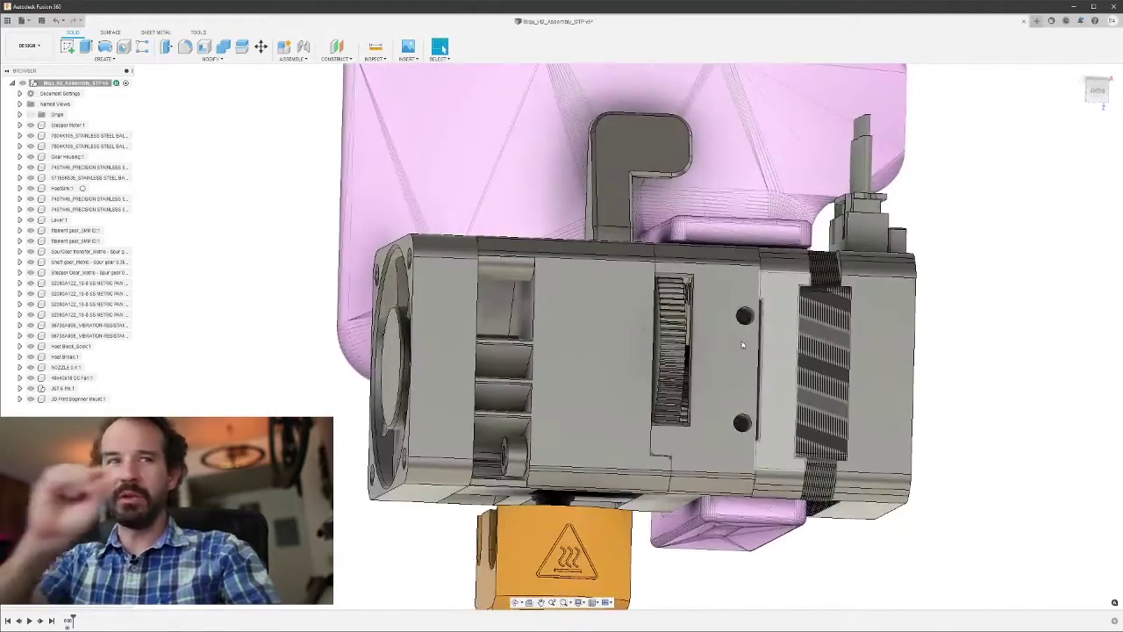
pyautogui.scroll(-1, 743, 345)
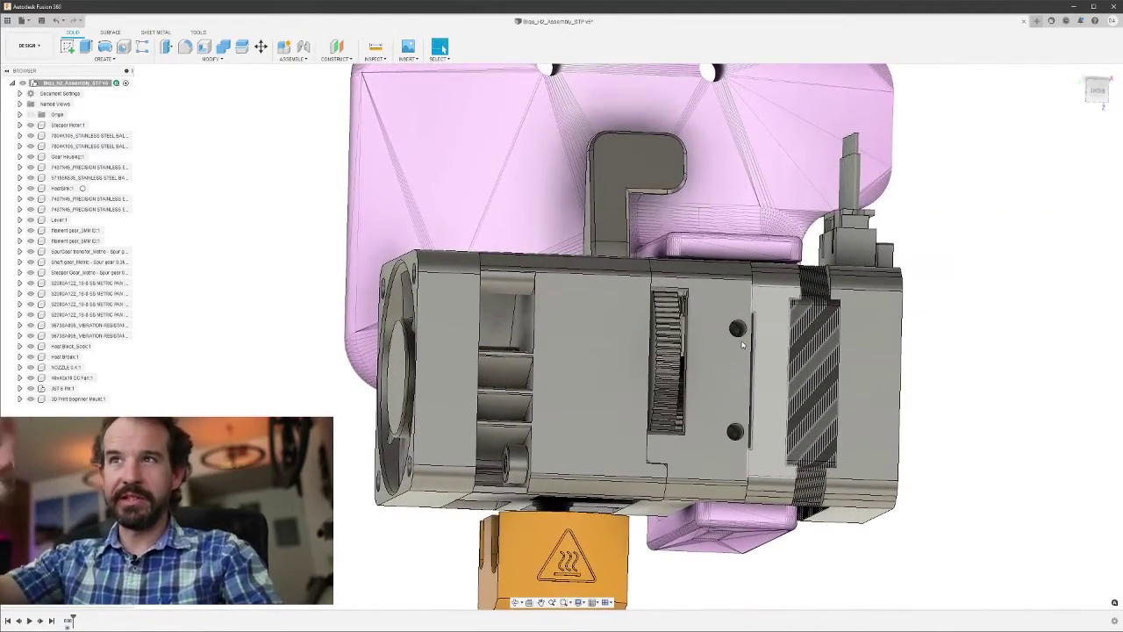
pyautogui.keyDown('shift'); pyautogui.moveTo(742, 345); pyautogui.dragTo(524, 332, button='middle'); pyautogui.keyUp('shift')
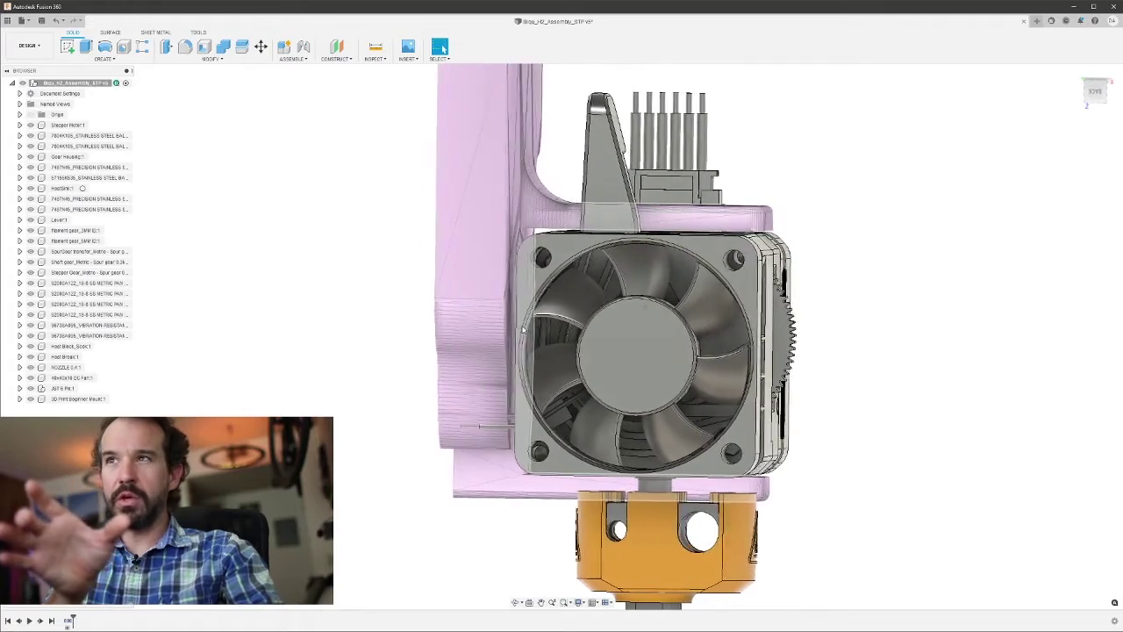
pyautogui.keyDown('shift'); pyautogui.moveTo(523, 331); pyautogui.dragTo(719, 283, button='middle'); pyautogui.keyUp('shift')
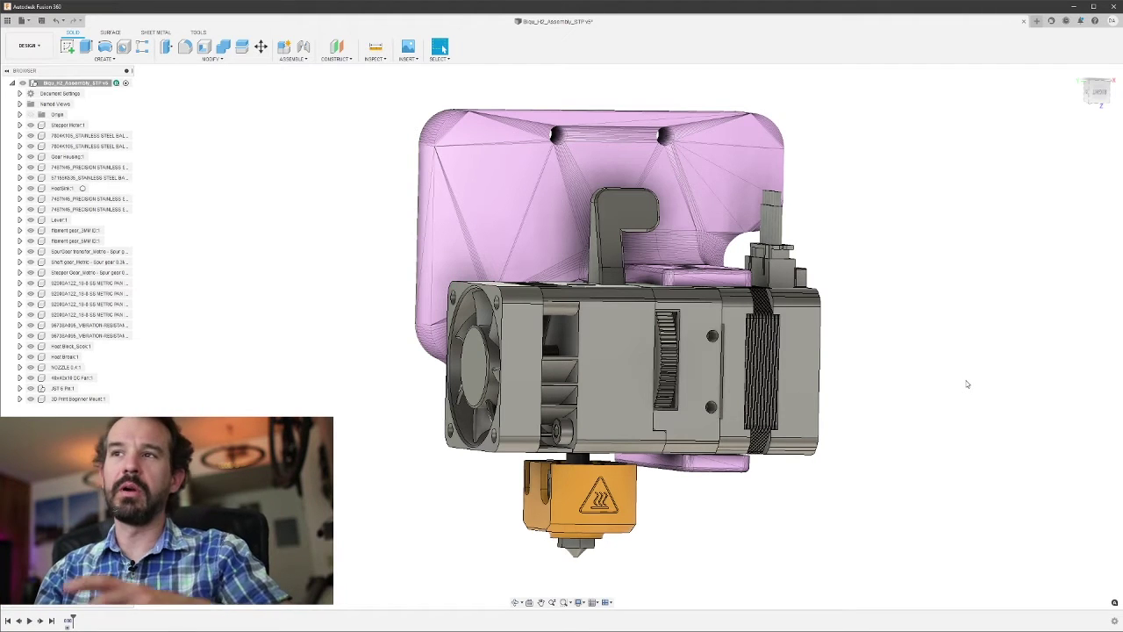
pyautogui.keyDown('shift'); pyautogui.moveTo(966, 383); pyautogui.dragTo(862, 431, button='middle'); pyautogui.keyUp('shift')
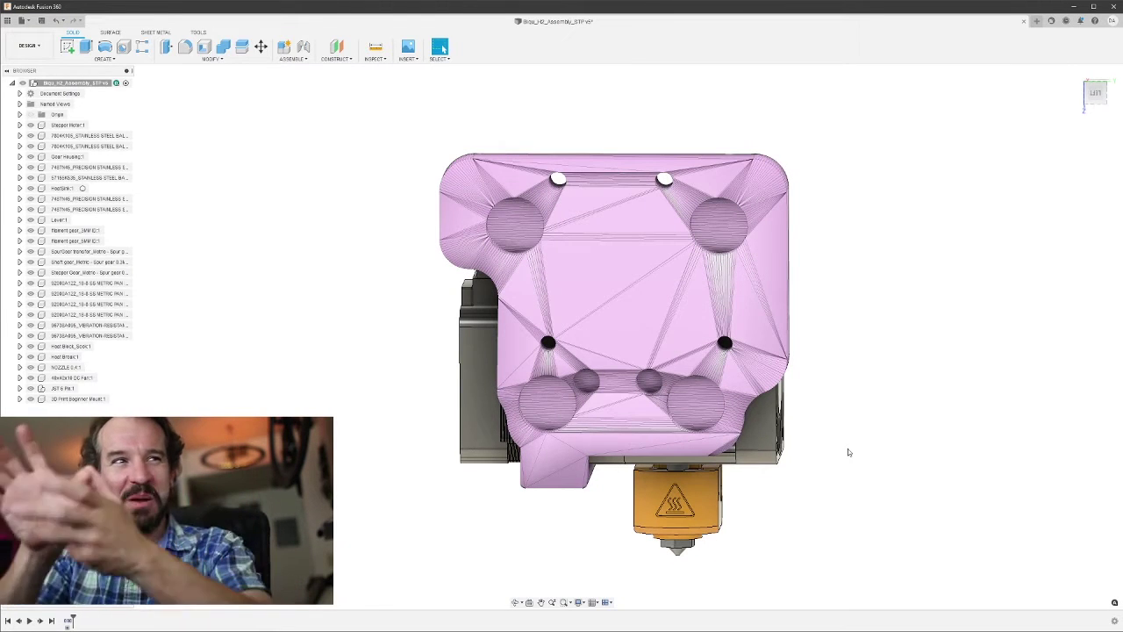
pyautogui.keyDown('shift'); pyautogui.moveTo(848, 452); pyautogui.dragTo(692, 332, button='middle'); pyautogui.keyUp('shift')
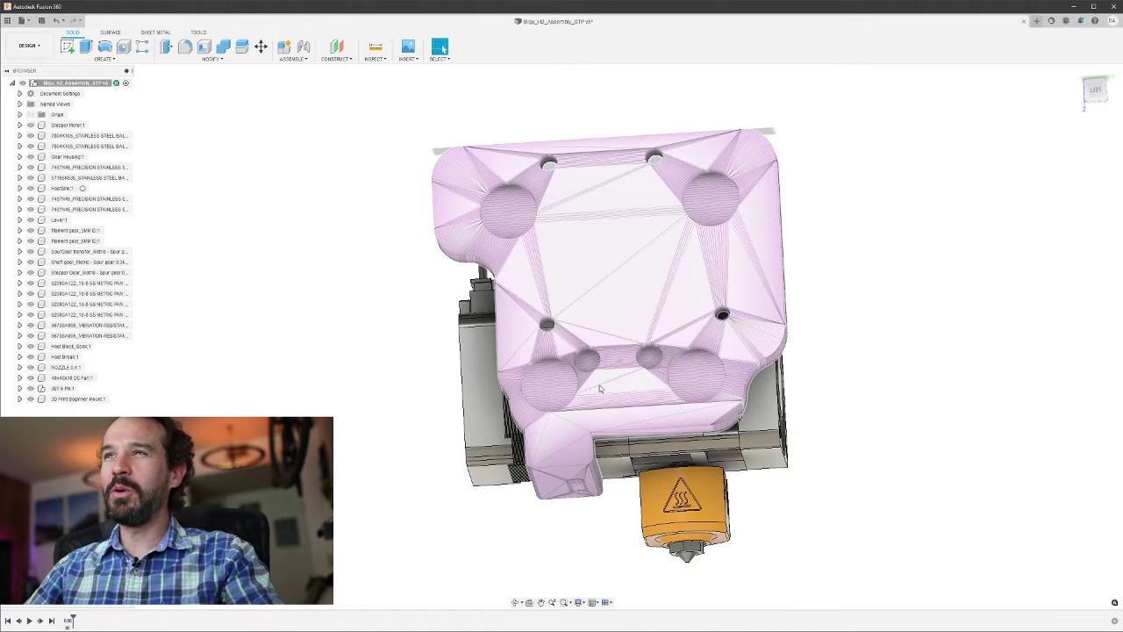
pyautogui.keyDown('shift'); pyautogui.moveTo(653, 158); pyautogui.dragTo(685, 357, button='middle'); pyautogui.keyUp('shift')
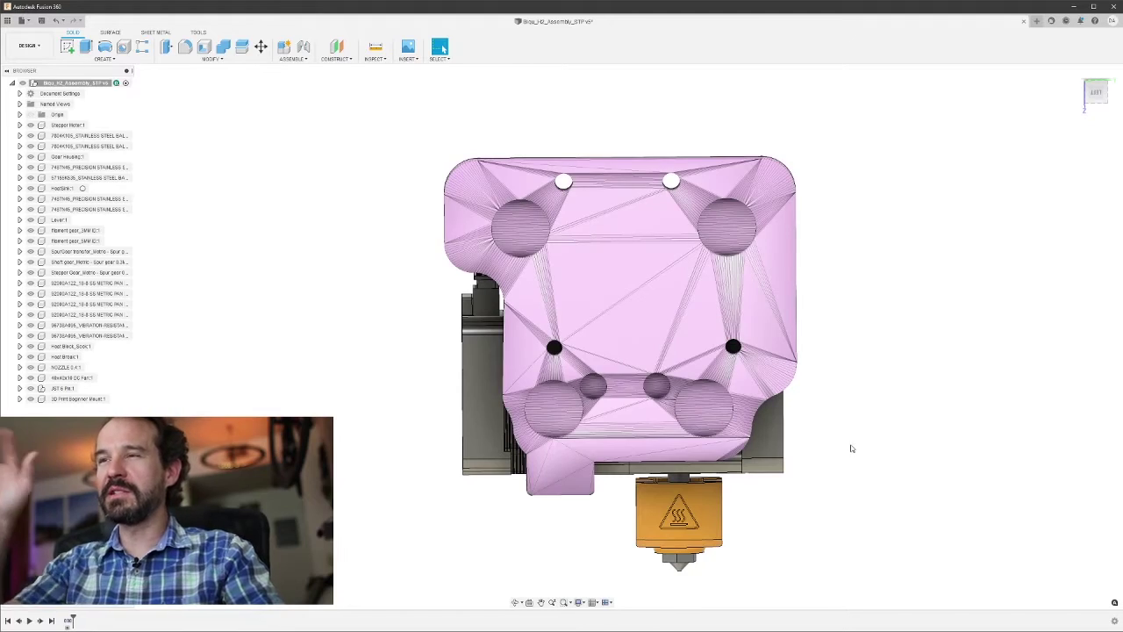
pyautogui.moveTo(852, 451)
pyautogui.keyDown('shift'); pyautogui.mouseDown(button='middle')
pyautogui.moveTo(890, 453)
pyautogui.moveTo(367, 220)
pyautogui.moveTo(430, 235)
pyautogui.moveTo(244, 131)
pyautogui.mouseUp(button='middle'); pyautogui.keyUp('shift')
pyautogui.click(68, 47)
pyautogui.click(542, 244)
pyautogui.keyDown('shift'); pyautogui.moveTo(541, 243); pyautogui.dragTo(497, 244, button='middle'); pyautogui.keyUp('shift')
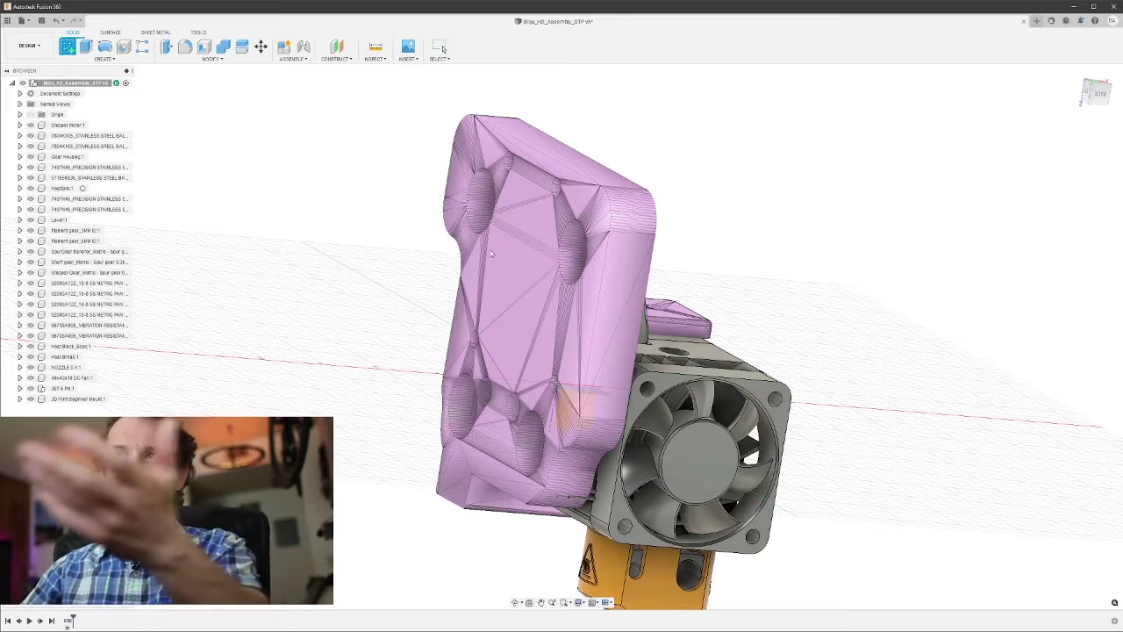
pyautogui.press('Escape')
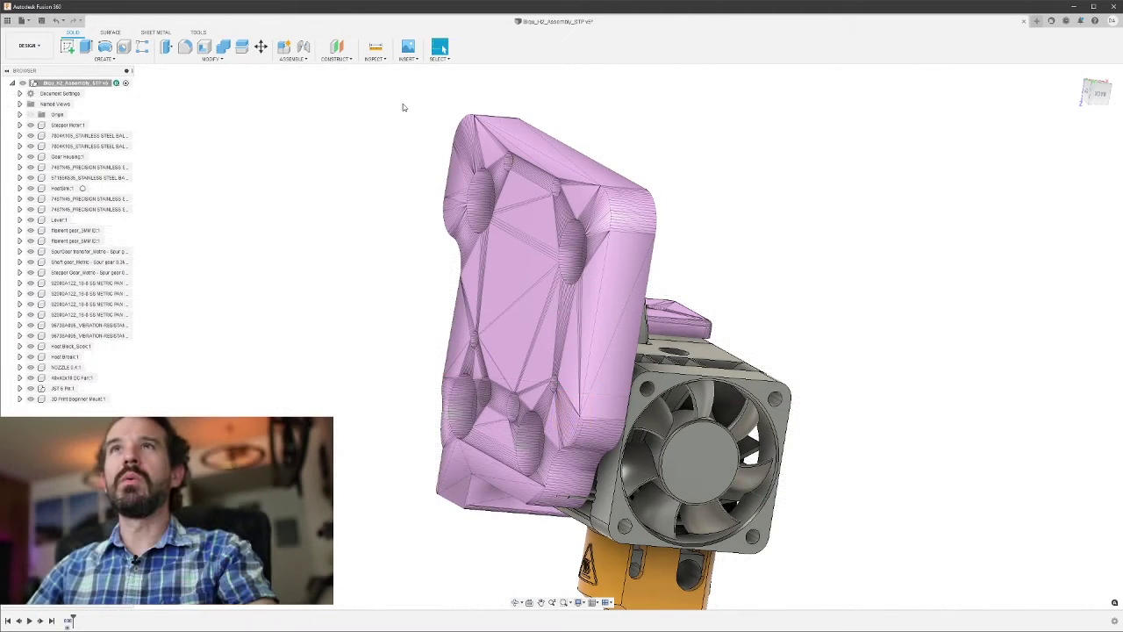
# Step: Create a construction plane offset -1.1452 in from the YZ plane, flush with the mount's back face
pyautogui.click(336, 58)
pyautogui.click(348, 70)
pyautogui.keyDown('shift'); pyautogui.moveTo(719, 321); pyautogui.dragTo(861, 501, button='middle'); pyautogui.keyUp('shift')
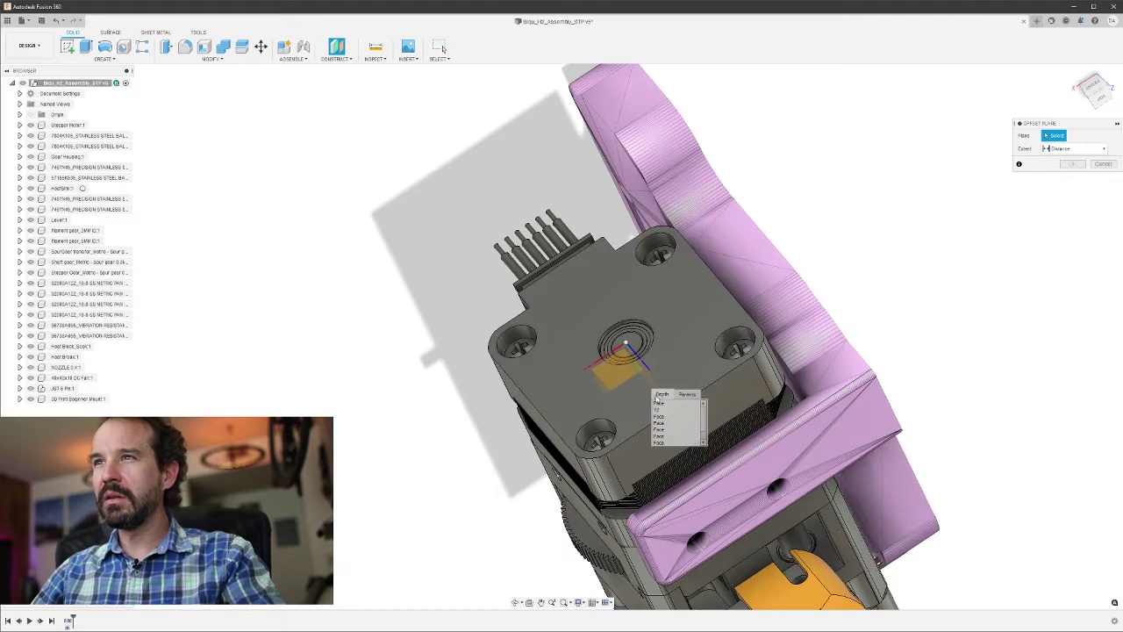
pyautogui.click(658, 410)
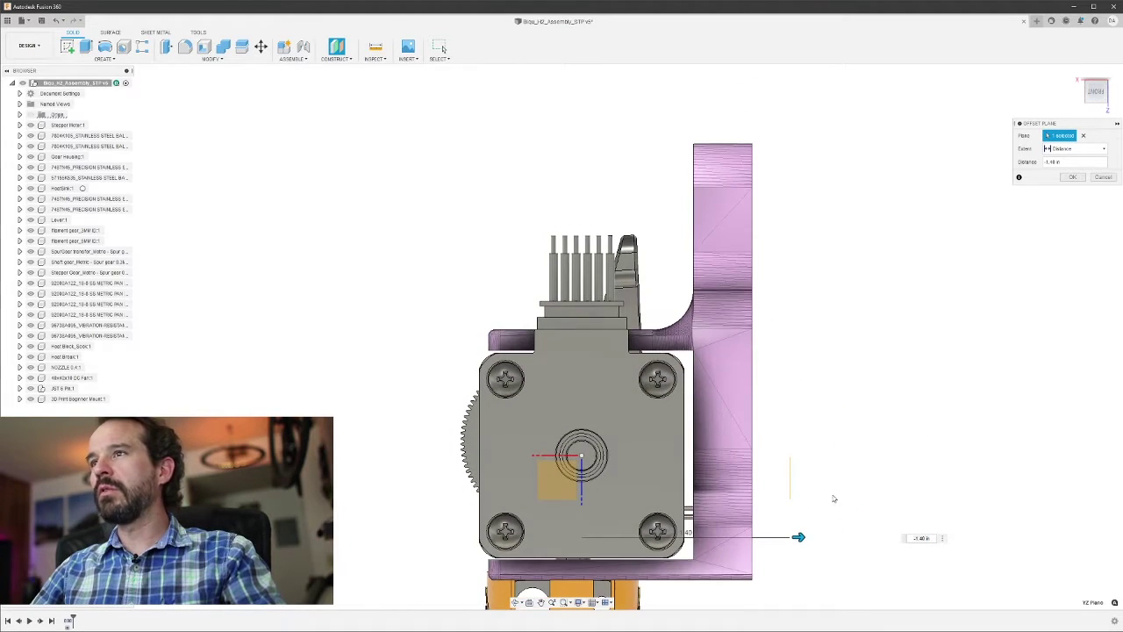
pyautogui.scroll(5, 776, 514)
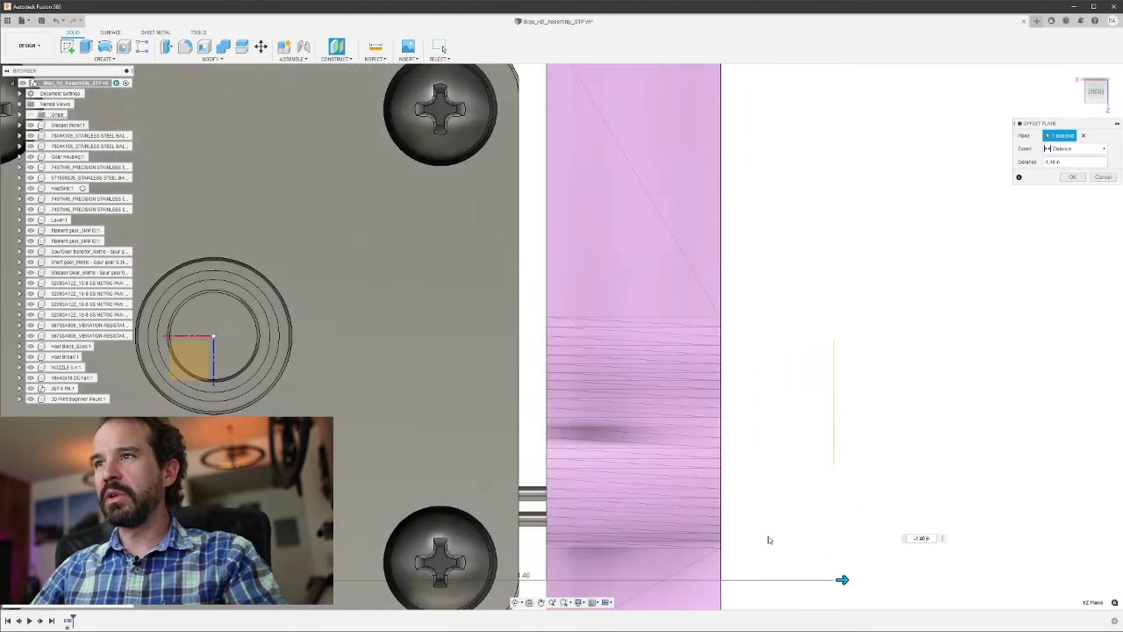
pyautogui.moveTo(811, 579); pyautogui.dragTo(735, 562)
pyautogui.scroll(4, 735, 571)
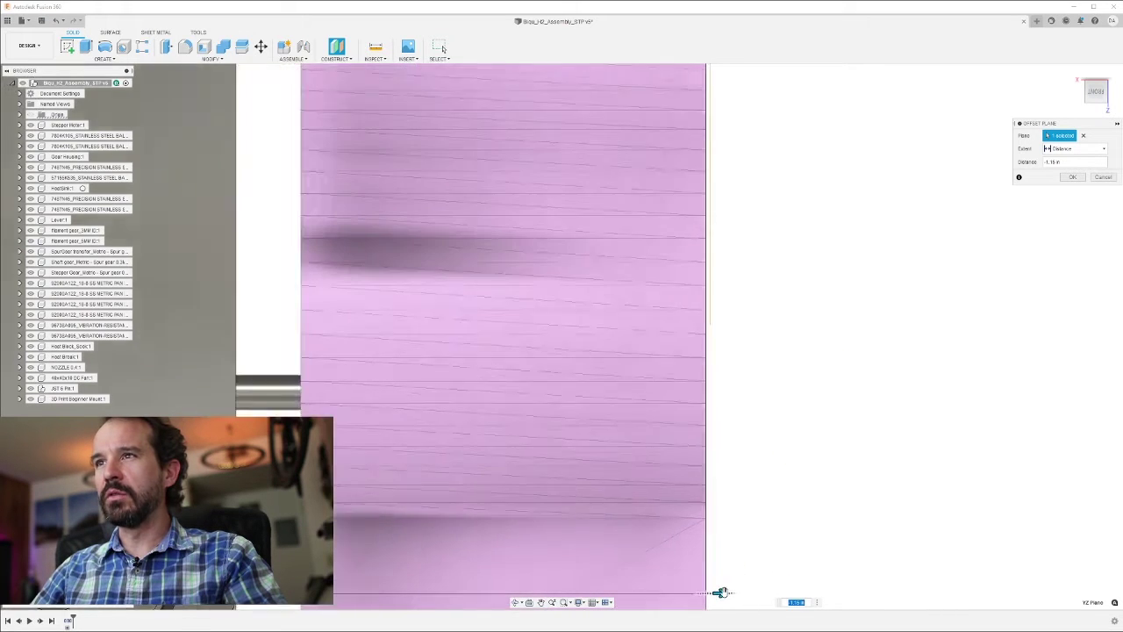
pyautogui.moveTo(721, 596); pyautogui.dragTo(712, 595)
pyautogui.scroll(3, 714, 597)
pyautogui.scroll(-2, 717, 423)
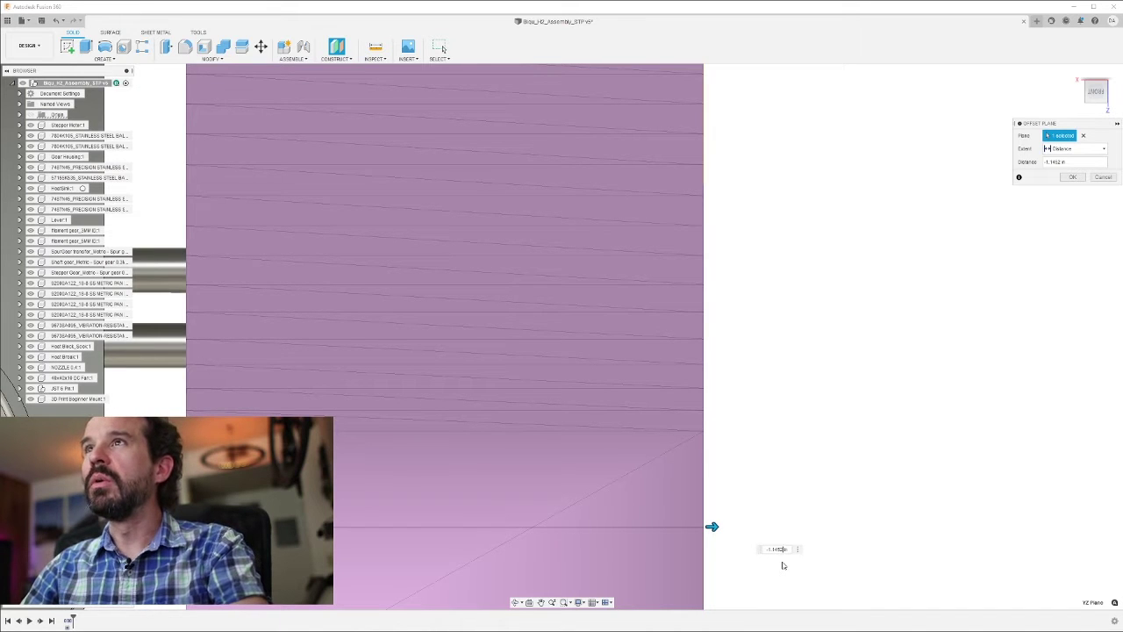
pyautogui.press('Return')
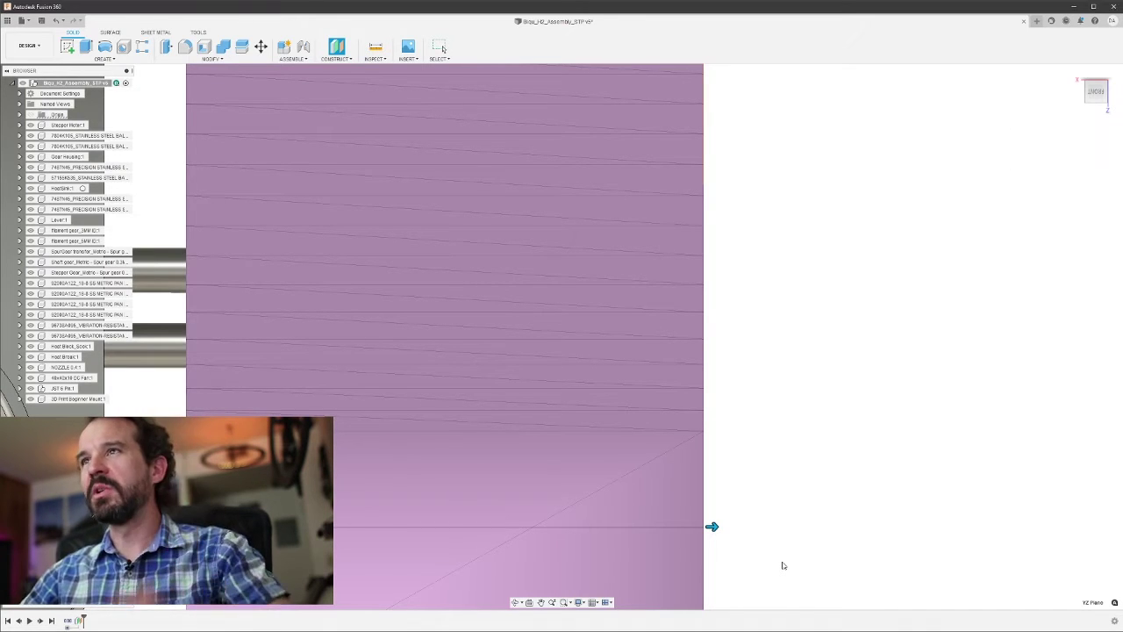
# Step: Start a sketch on the offset plane at the mount's back and turn the view so the nozzle points down
pyautogui.scroll(-5, 831, 421)
pyautogui.moveTo(872, 469)
pyautogui.keyDown('shift'); pyautogui.mouseDown(button='middle')
pyautogui.moveTo(874, 479)
pyautogui.moveTo(845, 479)
pyautogui.mouseUp(button='middle'); pyautogui.keyUp('shift')
pyautogui.scroll(-4, 395, 369)
pyautogui.hotkey('shift', 's')
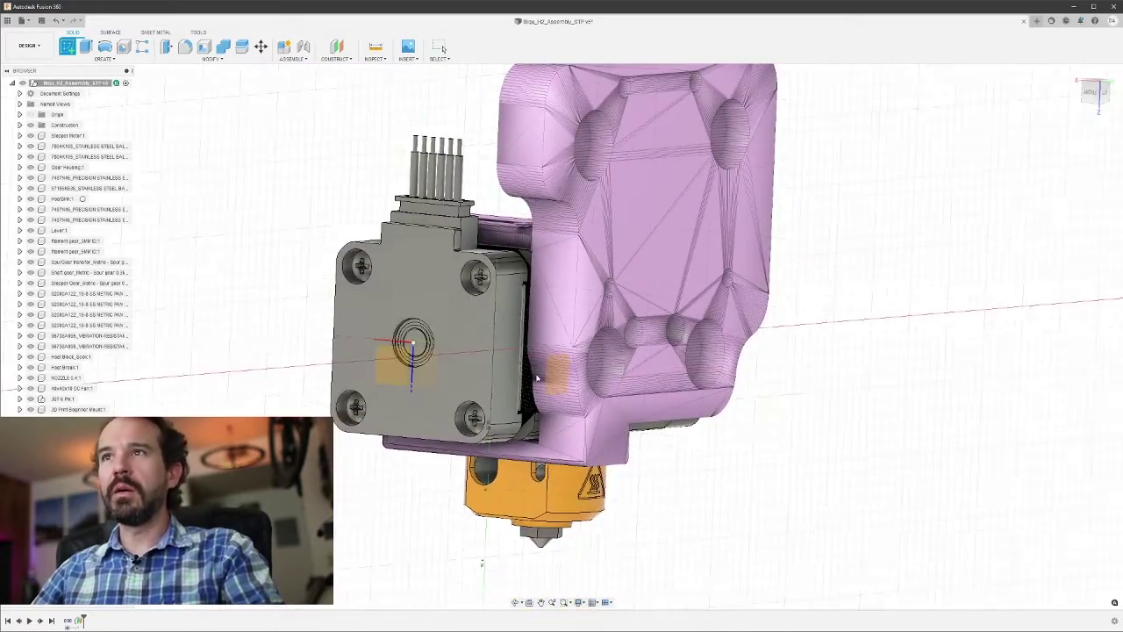
pyautogui.click(552, 376)
pyautogui.scroll(-3, 618, 467)
pyautogui.scroll(-2, 615, 425)
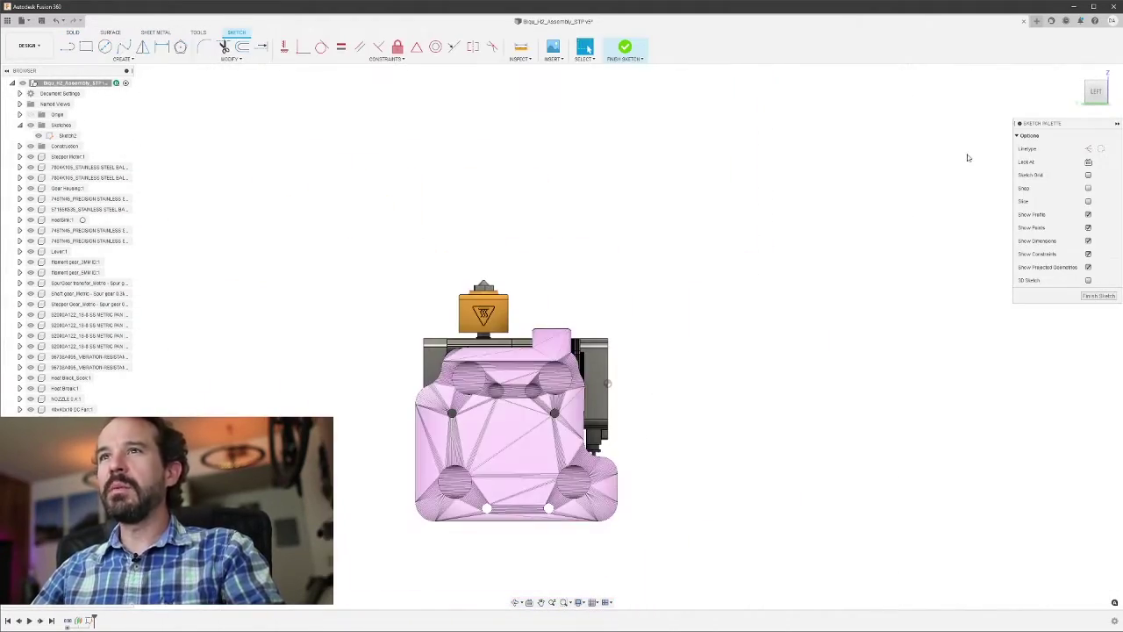
pyautogui.click(1108, 72)
pyautogui.click(1108, 72)
pyautogui.scroll(-2, 430, 408)
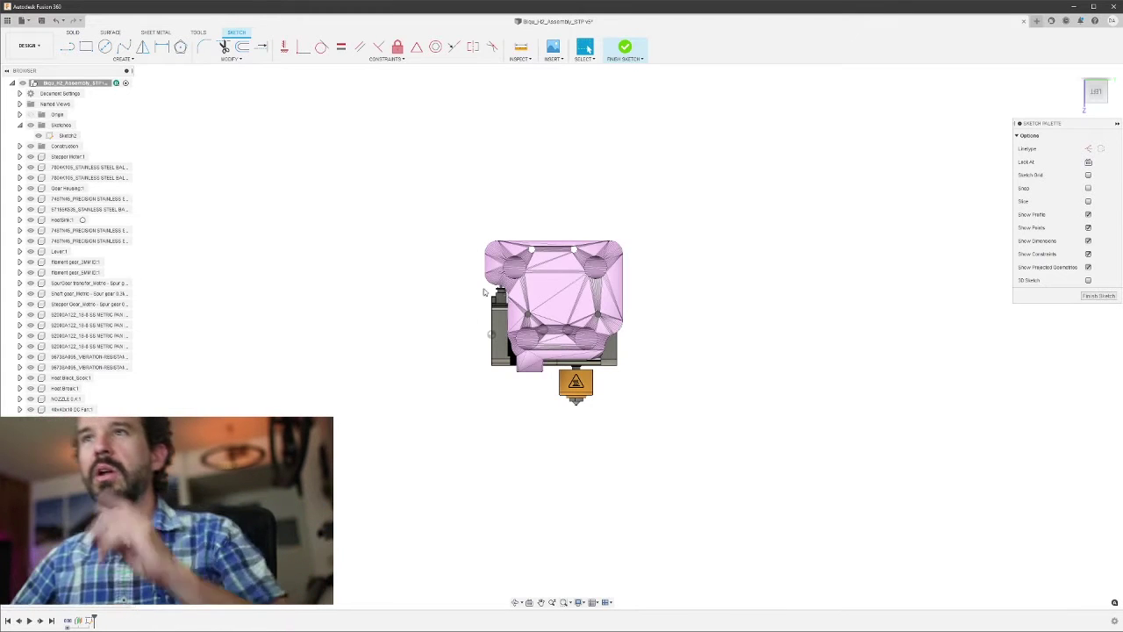
# Step: Isolate the 3D Print Beginner Mount component so the other parts are hidden while sketching
pyautogui.scroll(2, 483, 289)
pyautogui.scroll(2, 484, 296)
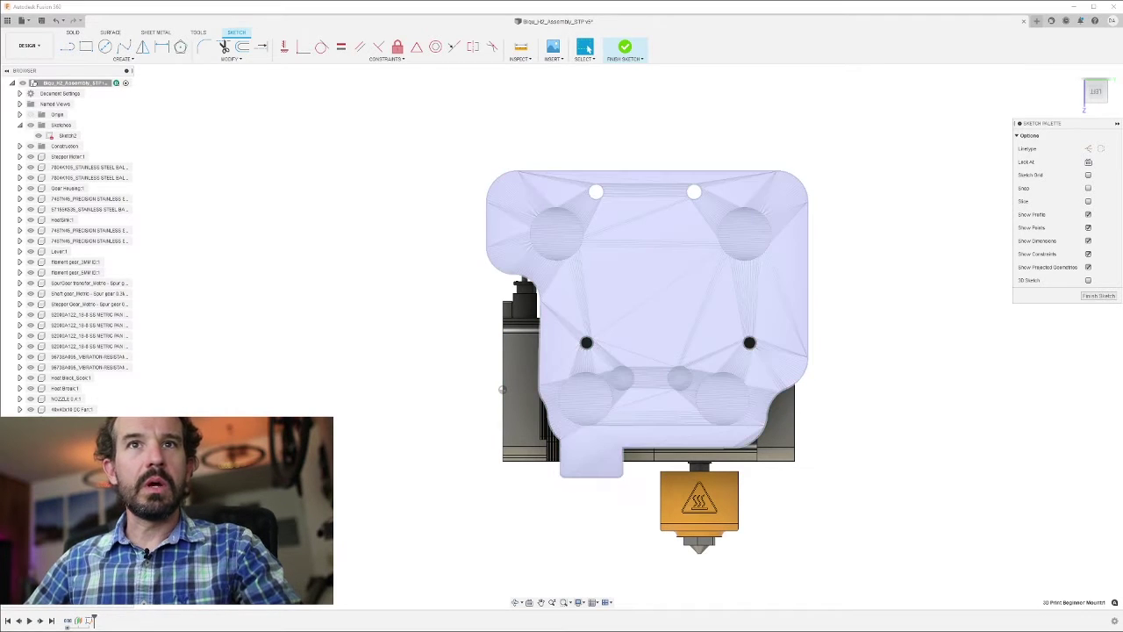
pyautogui.rightClick(64, 167)
pyautogui.click(83, 404)
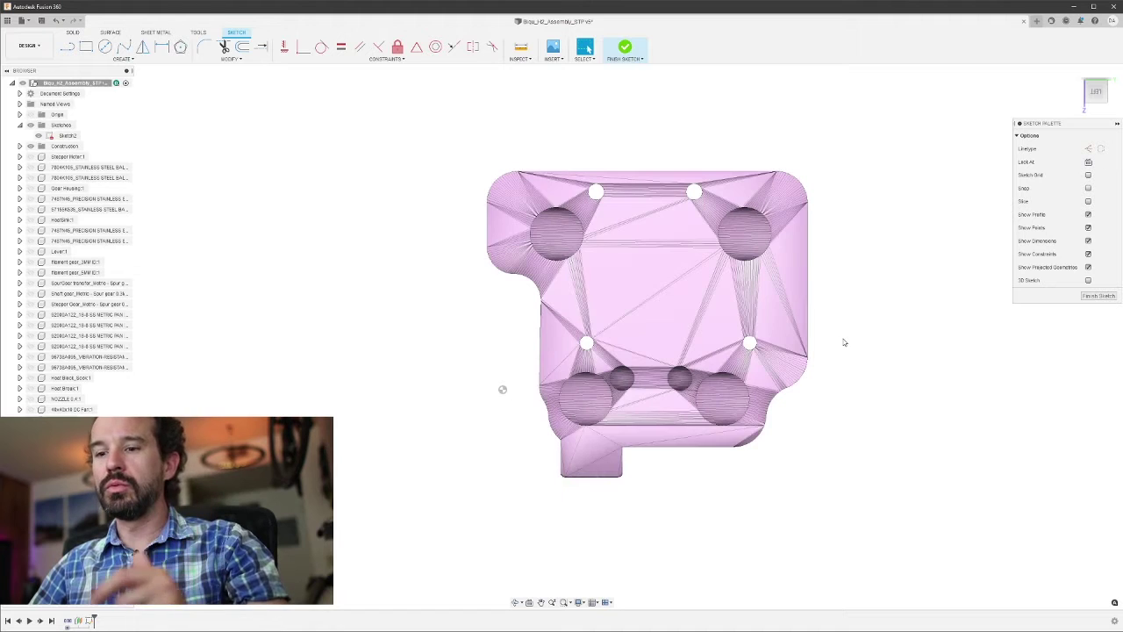
# Step: Sketch a horizontal line just above the mount's top edge, extending past both of its sides
pyautogui.press('p')
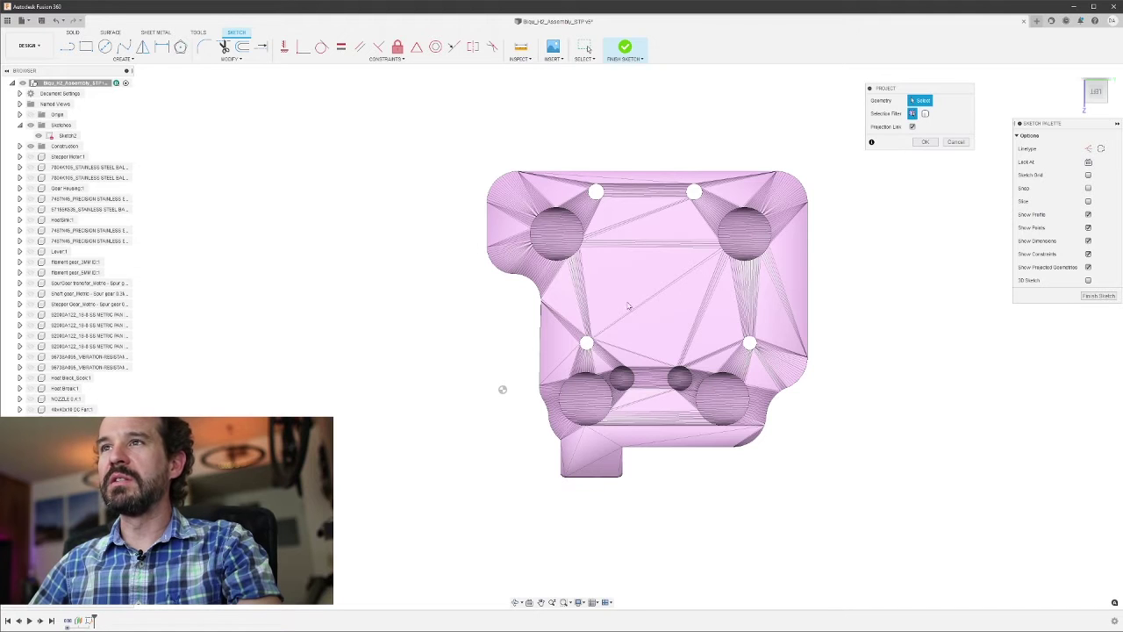
pyautogui.click(956, 142)
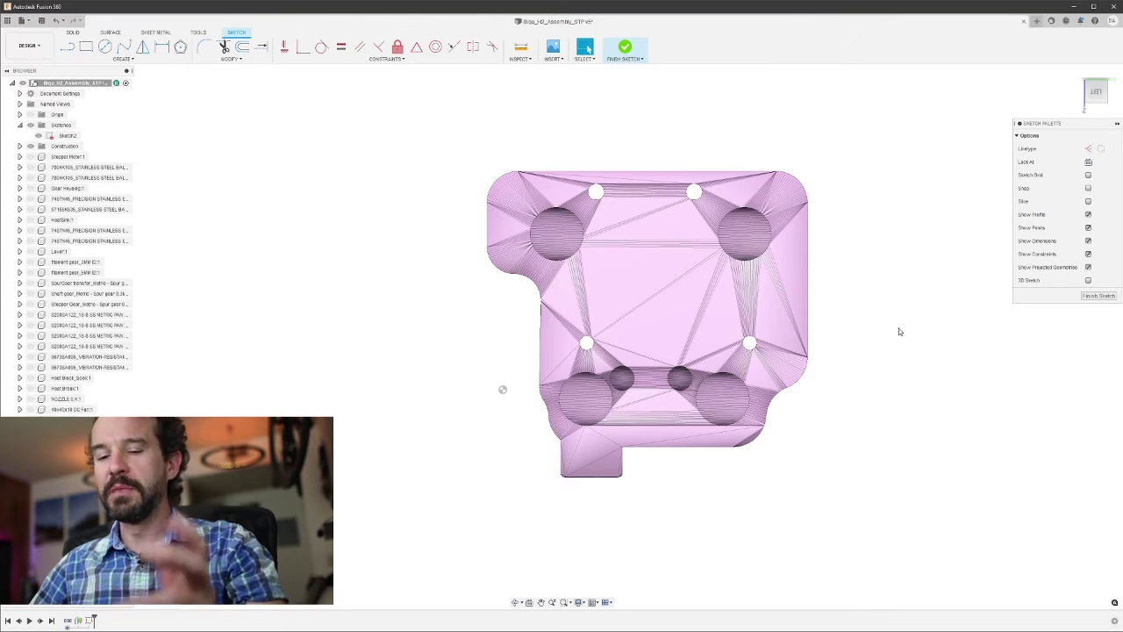
pyautogui.click(409, 146)
pyautogui.click(925, 146)
pyautogui.press('Escape')
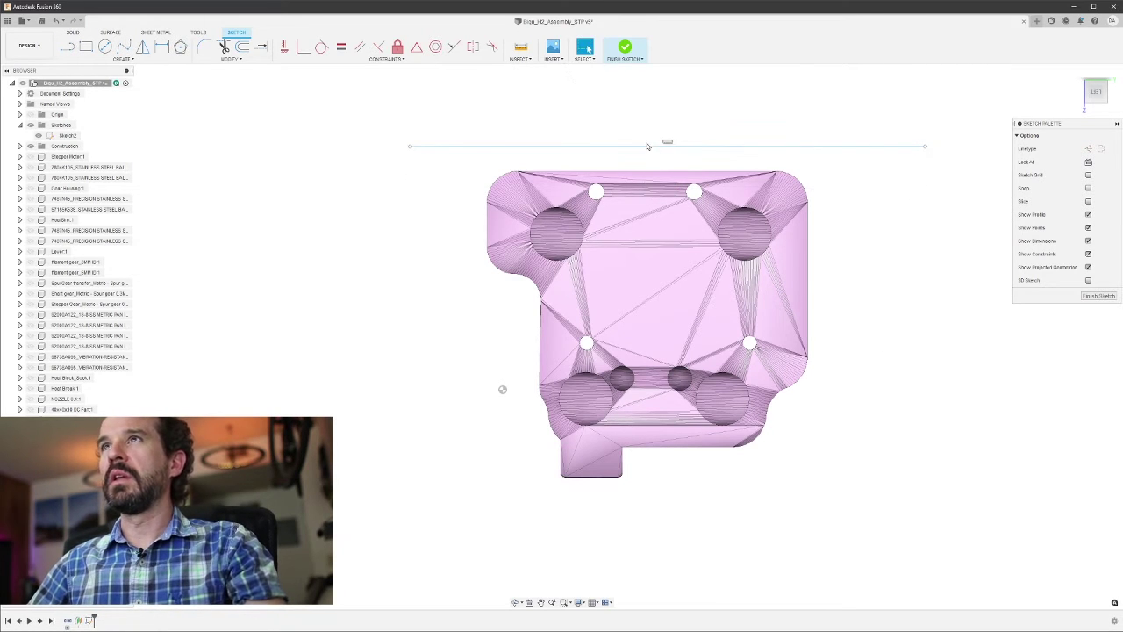
# Step: Move the horizontal sketch line down onto the mount's top edge
pyautogui.moveTo(647, 147); pyautogui.dragTo(635, 169)
pyautogui.scroll(7, 624, 168)
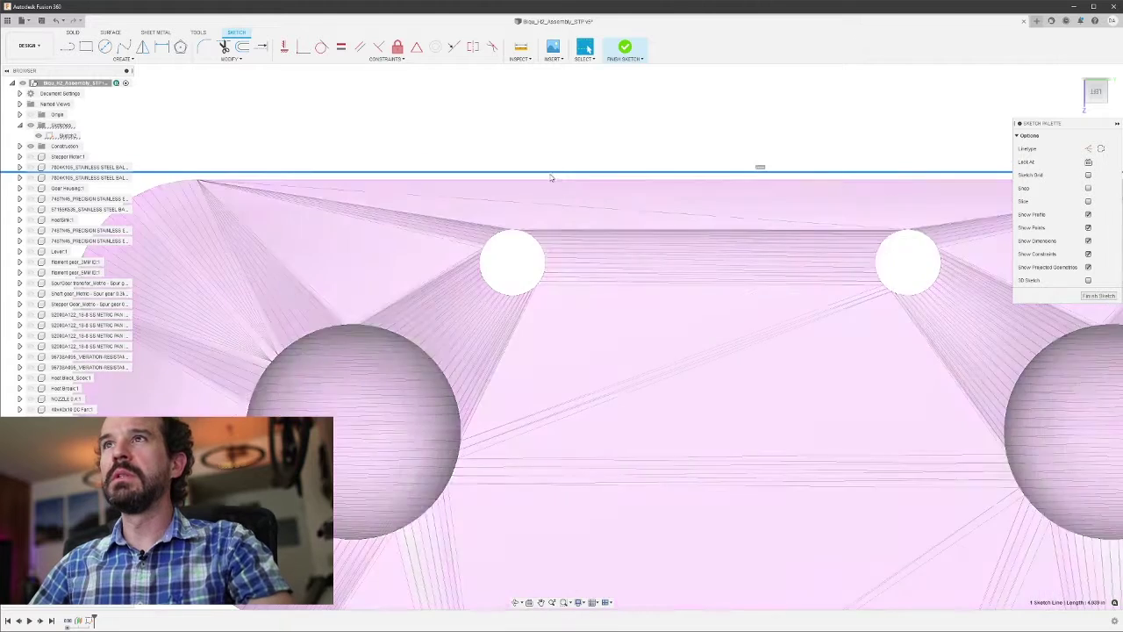
pyautogui.scroll(3, 543, 176)
pyautogui.moveTo(553, 172); pyautogui.dragTo(539, 201)
pyautogui.scroll(5, 546, 195)
pyautogui.scroll(-5, 537, 207)
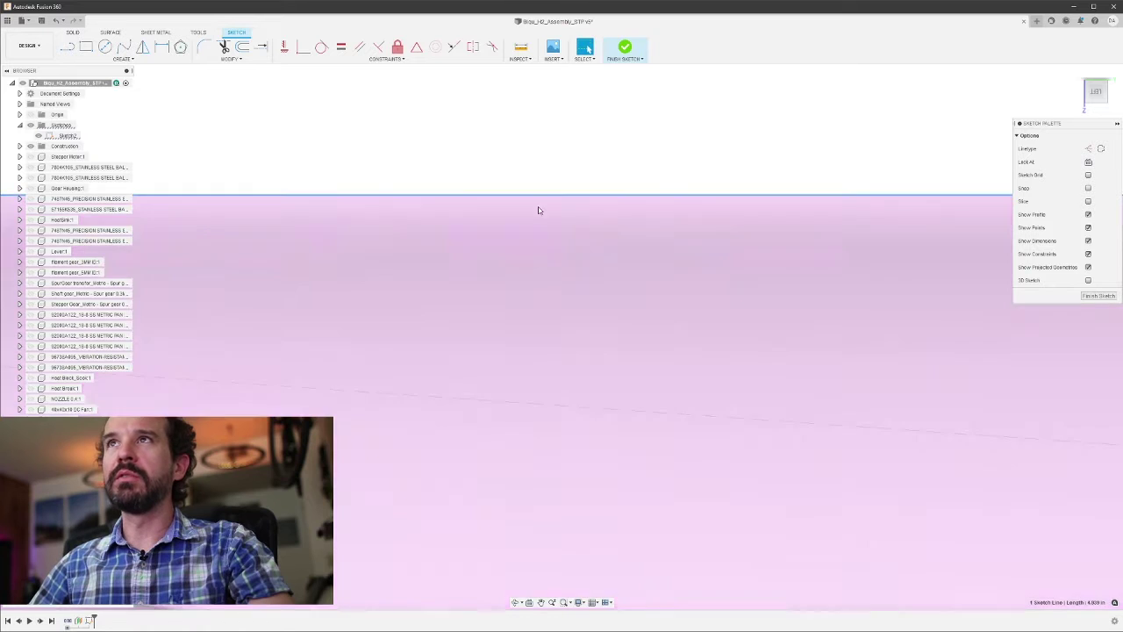
pyautogui.scroll(-6, 553, 265)
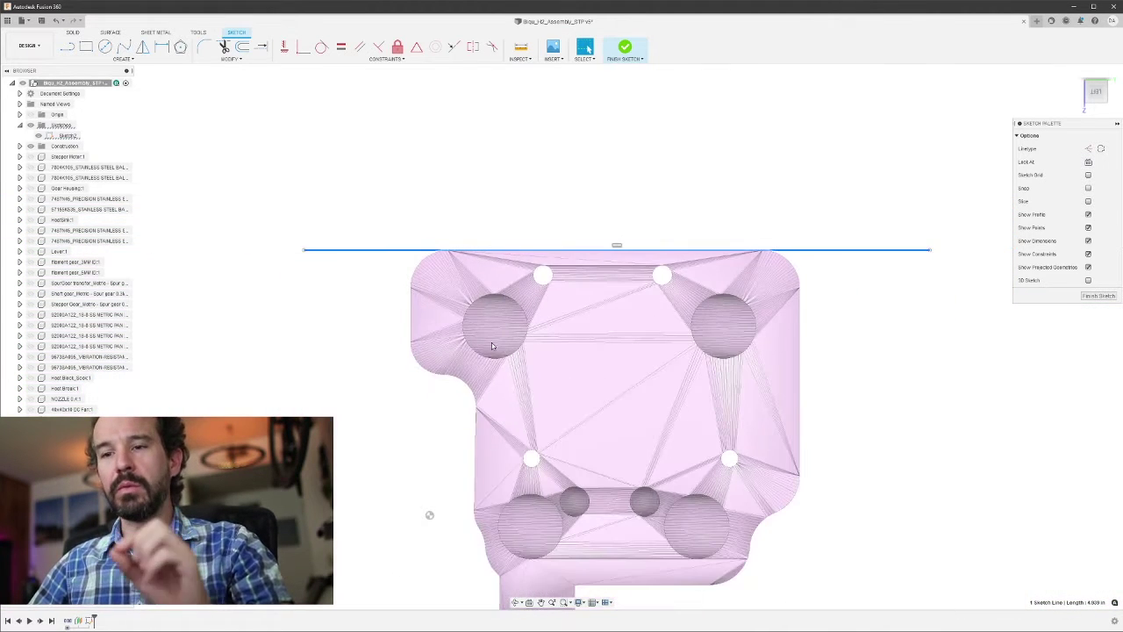
# Step: Sketch a vertical line beside the mount's right side and move it onto the right edge
pyautogui.press('l')
pyautogui.click(691, 250)
pyautogui.click(692, 526)
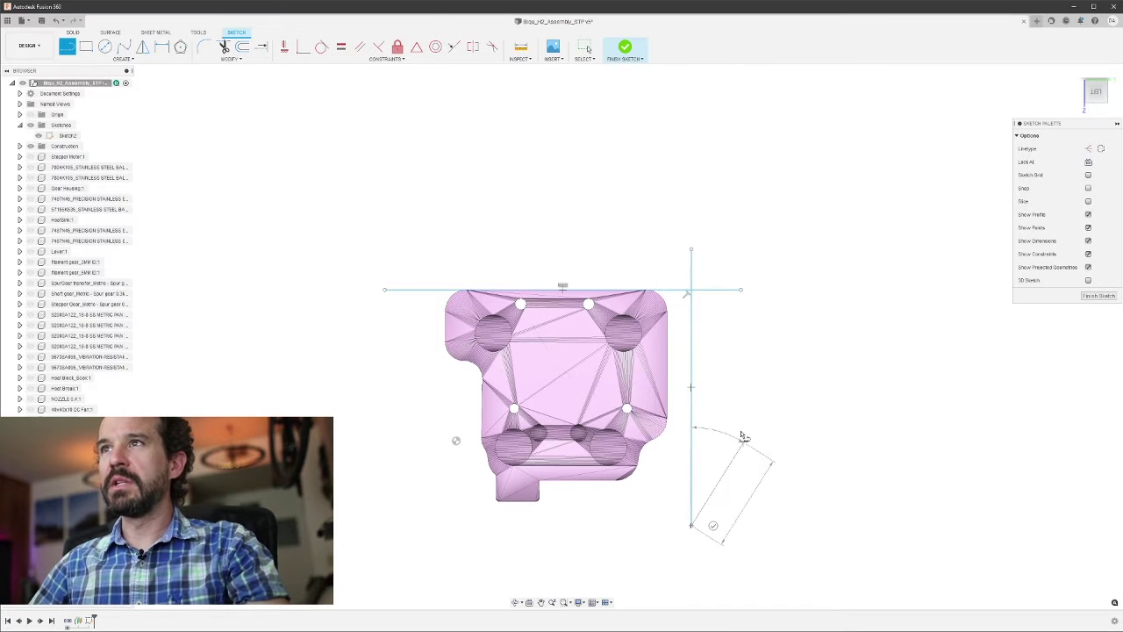
pyautogui.press('Escape')
pyautogui.moveTo(692, 441)
pyautogui.mouseDown()
pyautogui.moveTo(672, 368)
pyautogui.moveTo(656, 384)
pyautogui.mouseUp()
pyautogui.scroll(6, 672, 369)
pyautogui.scroll(5, 665, 373)
# Step: Sketch a vertical line beside the mount's upper-left lobe and align it with the lobe's outer edge
pyautogui.scroll(-10, 655, 383)
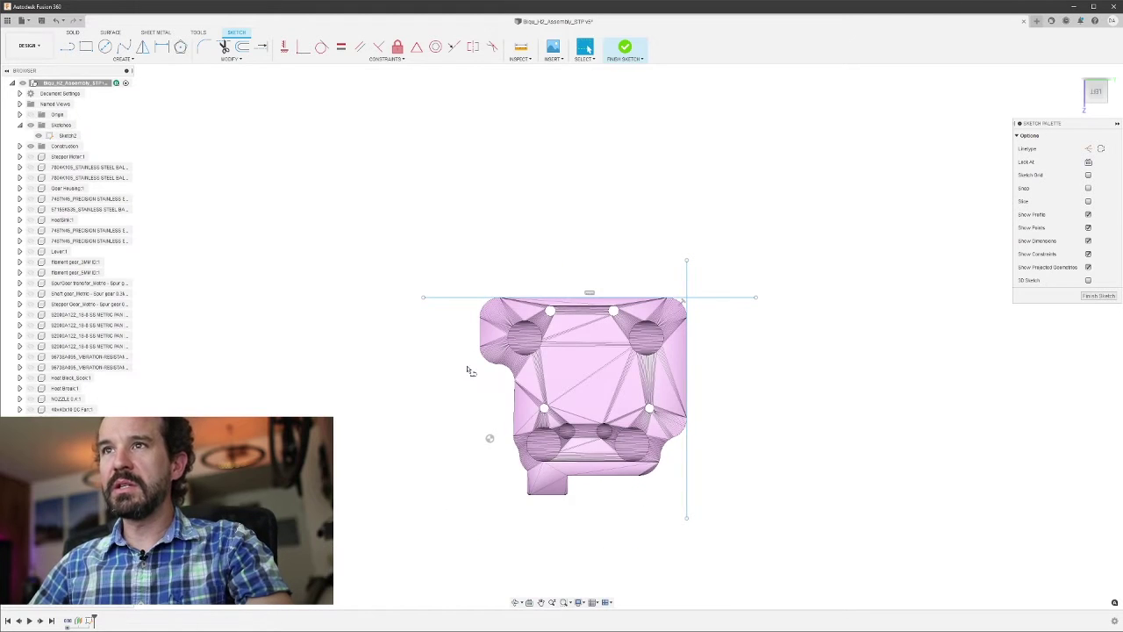
pyautogui.click(465, 248)
pyautogui.click(465, 394)
pyautogui.press('Escape')
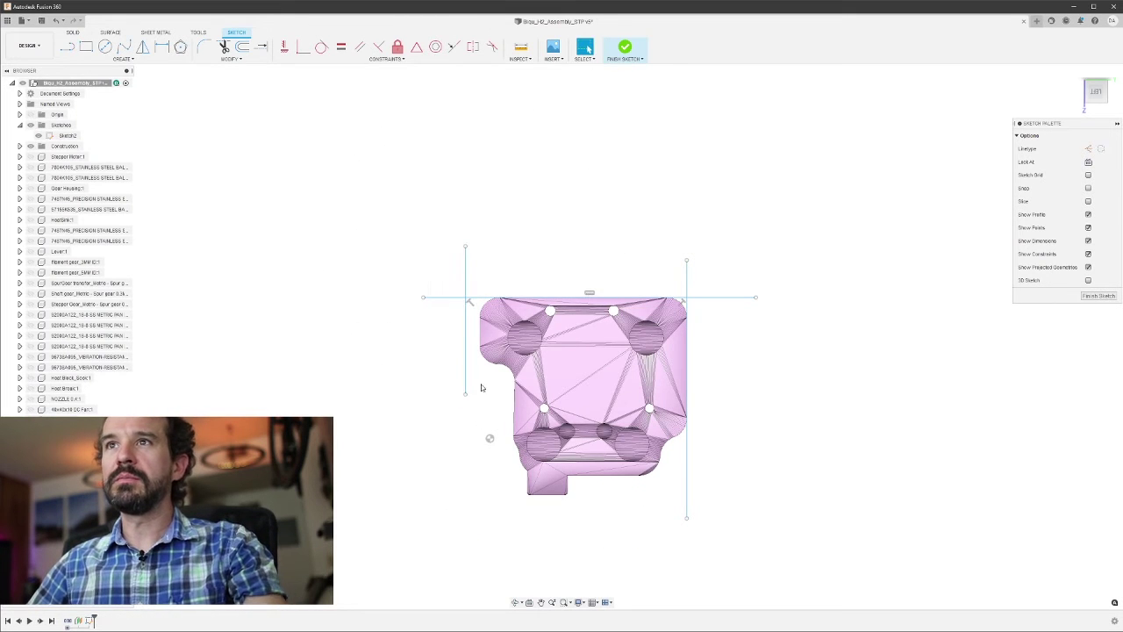
pyautogui.click(466, 375)
pyautogui.scroll(8, 467, 374)
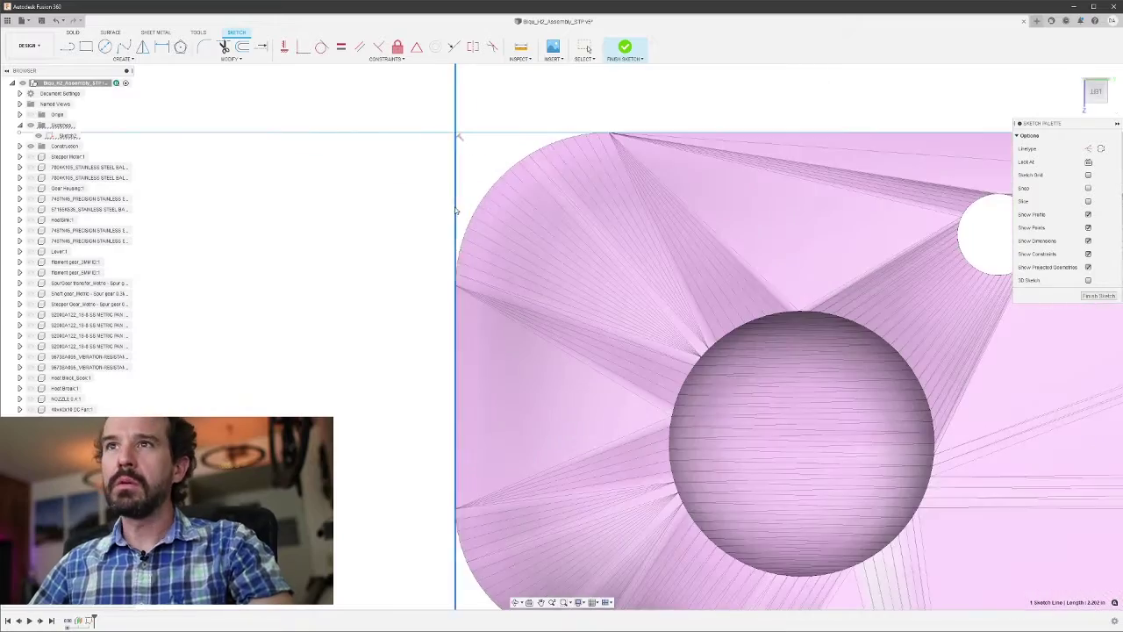
# Step: Sketch a horizontal line across the mount and align it with the lower edge of the upper-left lobe
pyautogui.scroll(-10, 456, 211)
pyautogui.press('l')
pyautogui.click(304, 370)
pyautogui.click(741, 369)
pyautogui.press('Escape')
pyautogui.scroll(8, 447, 356)
# Step: Sketch a vertical line along the recessed left side below the lobe and align it with that edge
pyautogui.scroll(-10, 487, 417)
pyautogui.press('l')
pyautogui.click(501, 306)
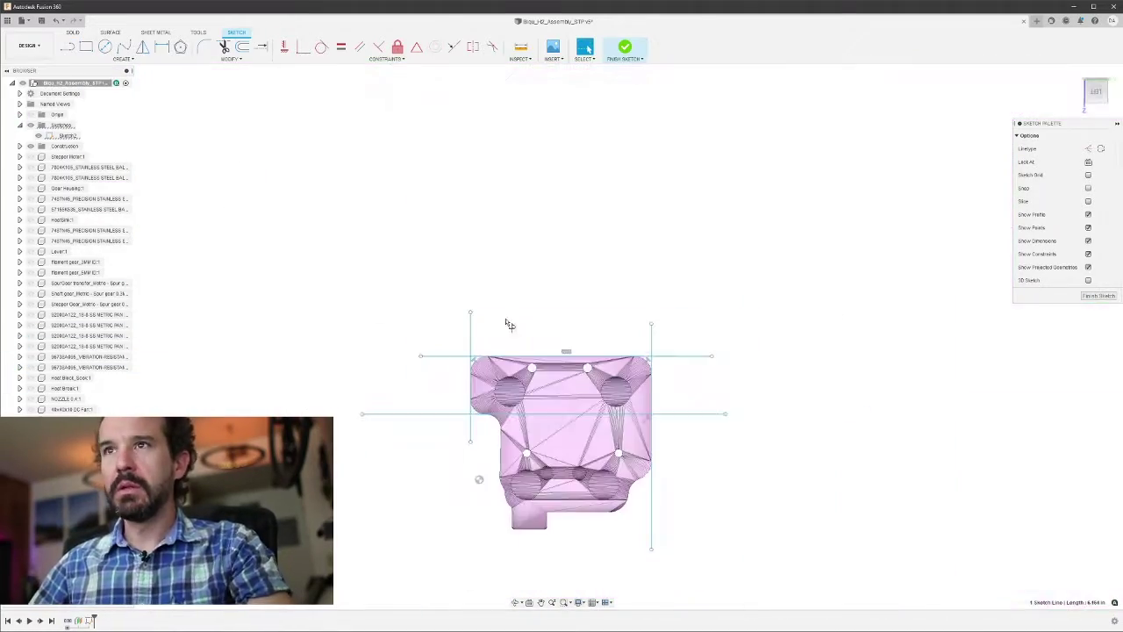
pyautogui.click(501, 544)
pyautogui.press('Escape')
pyautogui.scroll(8, 499, 511)
pyautogui.click(526, 282)
pyautogui.scroll(2, 531, 283)
pyautogui.scroll(-6, 491, 334)
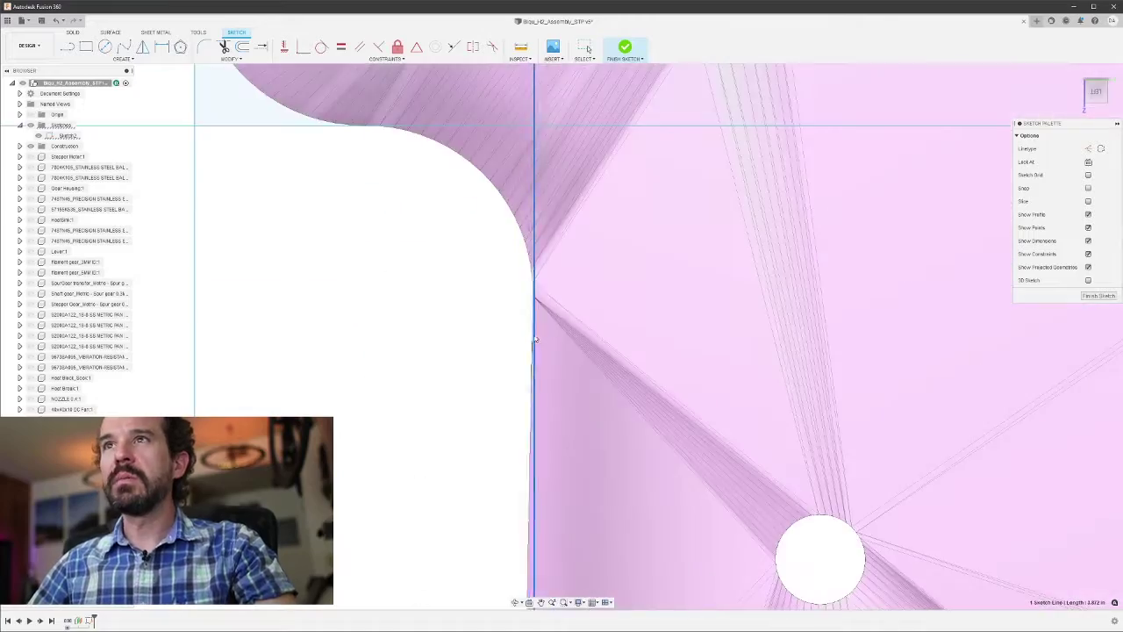
# Step: Sketch a horizontal line across the mount's lower end and align it with the plate's bottom edge
pyautogui.scroll(-6, 458, 406)
pyautogui.press('l')
pyautogui.click(429, 473)
pyautogui.click(673, 472)
pyautogui.press('Escape')
pyautogui.scroll(10, 528, 470)
pyautogui.moveTo(530, 450); pyautogui.dragTo(529, 435)
pyautogui.scroll(-4, 480, 510)
pyautogui.scroll(-5, 878, 395)
pyautogui.scroll(6, 758, 386)
# Step: Trim the overhanging line ends so the sketch lines follow the mount's outline
pyautogui.scroll(-6, 810, 512)
pyautogui.click(474, 394)
pyautogui.click(595, 554)
pyautogui.click(808, 562)
pyautogui.click(672, 395)
# Step: Fillet the outline's upper corners with a 0.295 in radius to match the mount
pyautogui.click(203, 46)
pyautogui.click(551, 314)
pyautogui.scroll(8, 579, 325)
pyautogui.moveTo(405, 263); pyautogui.dragTo(426, 286)
pyautogui.scroll(-4, 299, 329)
pyautogui.click(954, 299)
# Step: Fillet the lower corner of the left lobe and its concave transition with a 0.255 in radius
pyautogui.click(203, 47)
pyautogui.click(329, 499)
pyautogui.scroll(3, 369, 474)
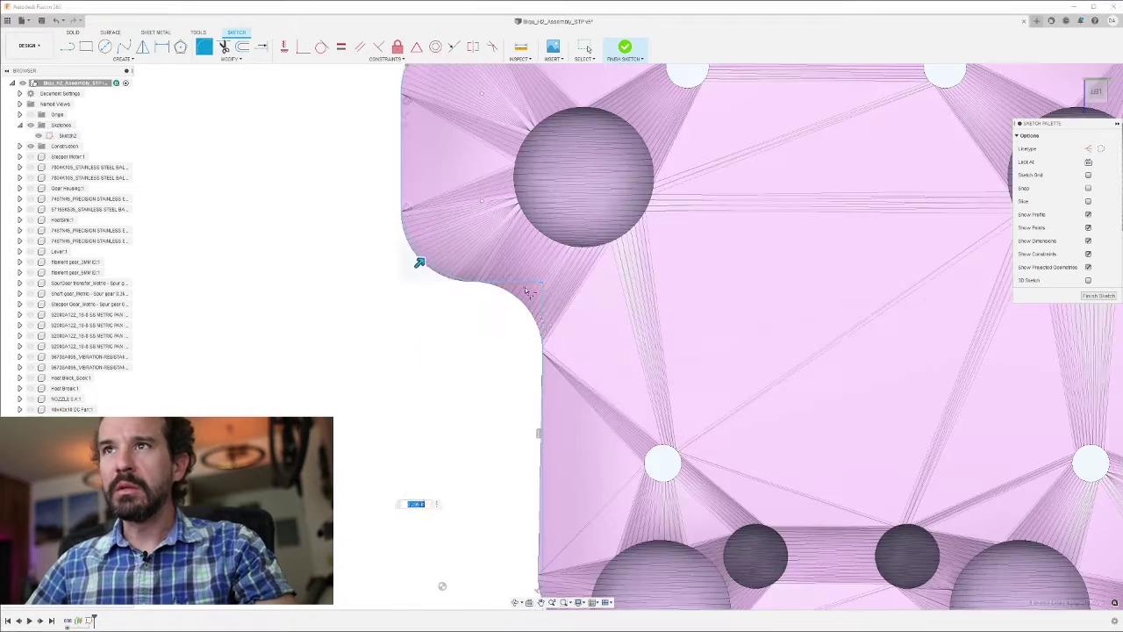
pyautogui.scroll(4, 482, 281)
pyautogui.press('Return')
pyautogui.scroll(-8, 317, 337)
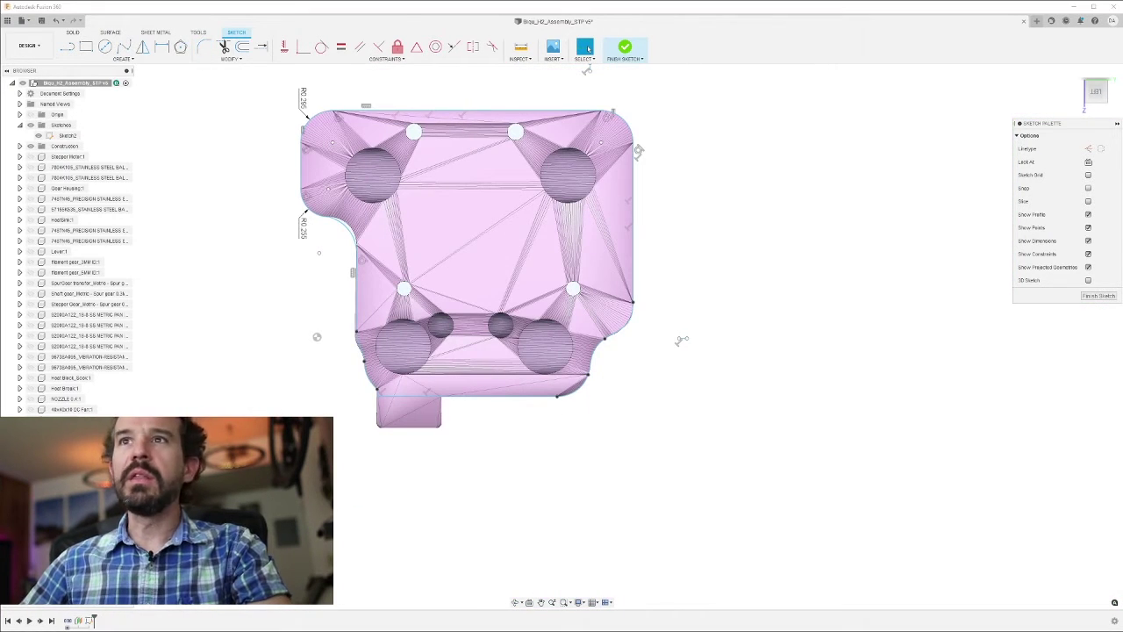
# Step: Hide the mount body and check that the sketched outline forms a closed profile
pyautogui.press('v')
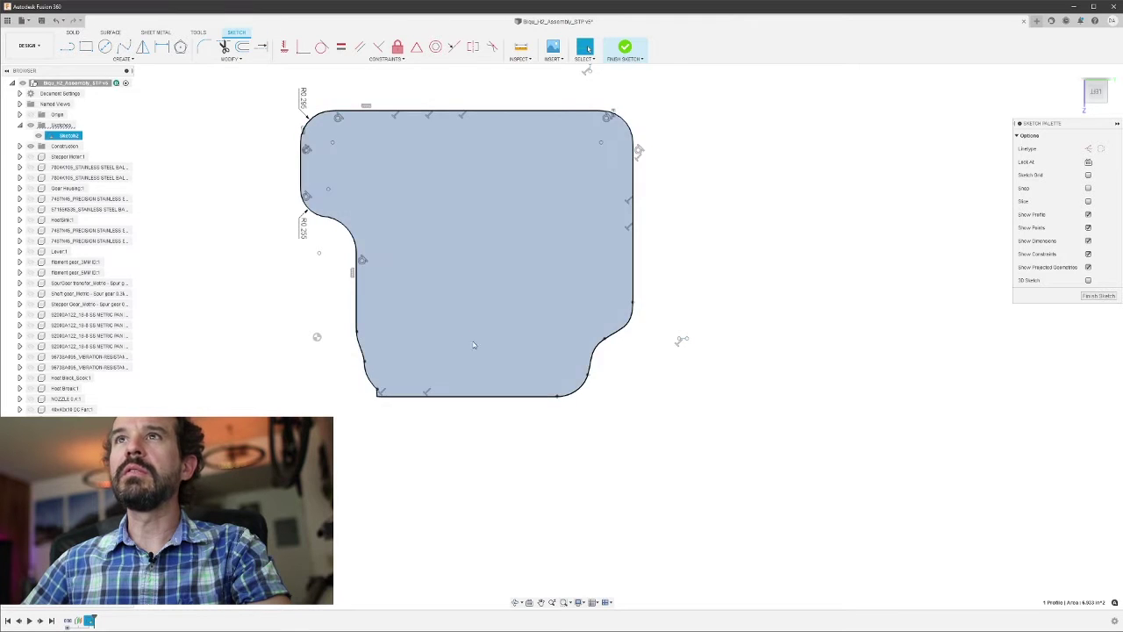
pyautogui.click(519, 323)
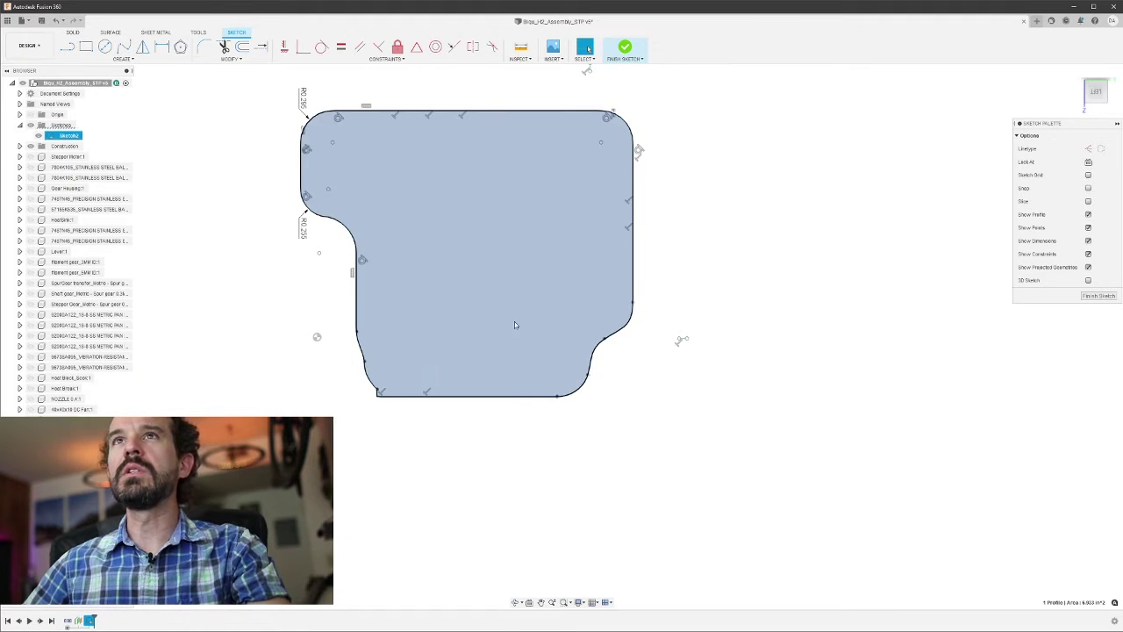
pyautogui.keyDown('shift'); pyautogui.moveTo(630, 387); pyautogui.dragTo(651, 419, button='middle'); pyautogui.keyUp('shift')
pyautogui.click(650, 419)
pyautogui.scroll(-2, 655, 441)
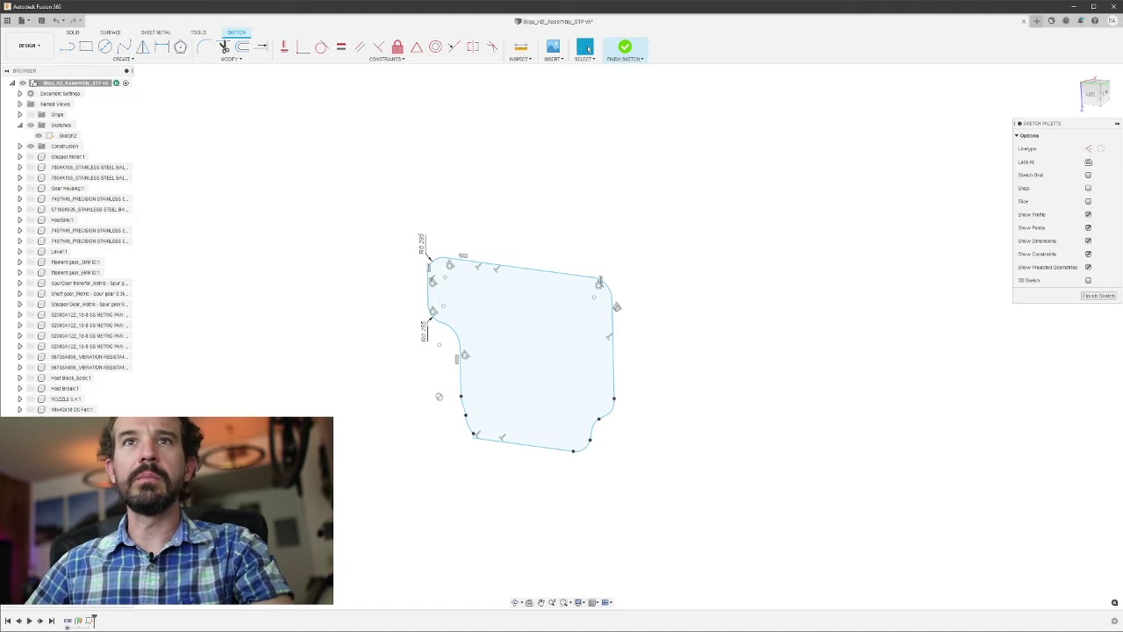
# Step: Finish the sketch and compare the outline with the mount from several angles
pyautogui.click(1105, 297)
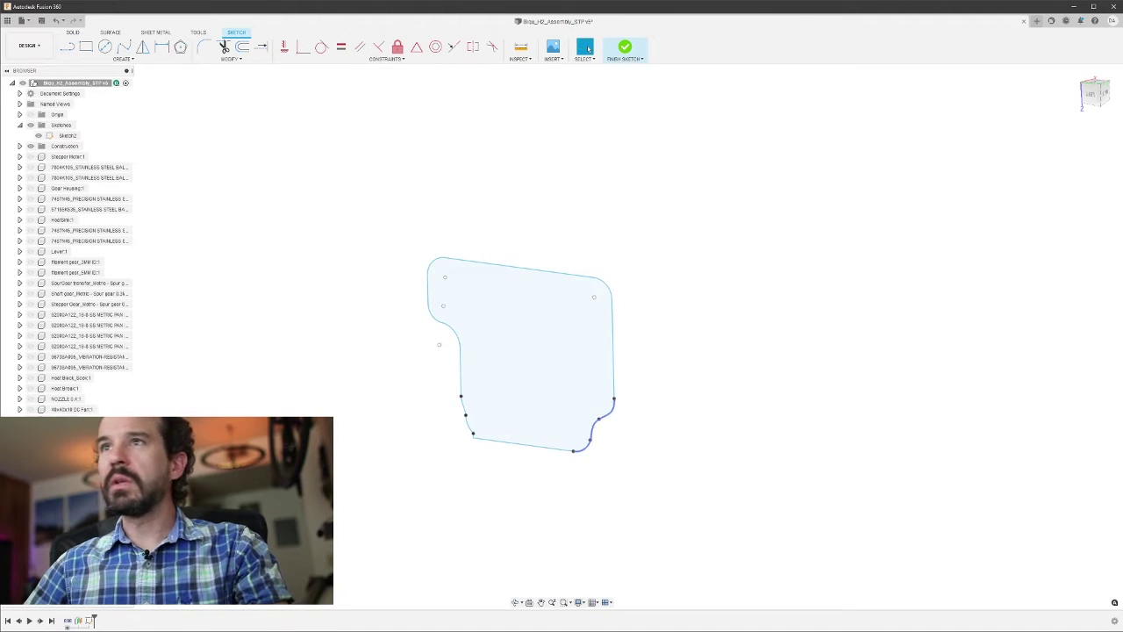
pyautogui.keyDown('shift'); pyautogui.moveTo(288, 346); pyautogui.dragTo(479, 357, button='middle'); pyautogui.keyUp('shift')
pyautogui.click(68, 135)
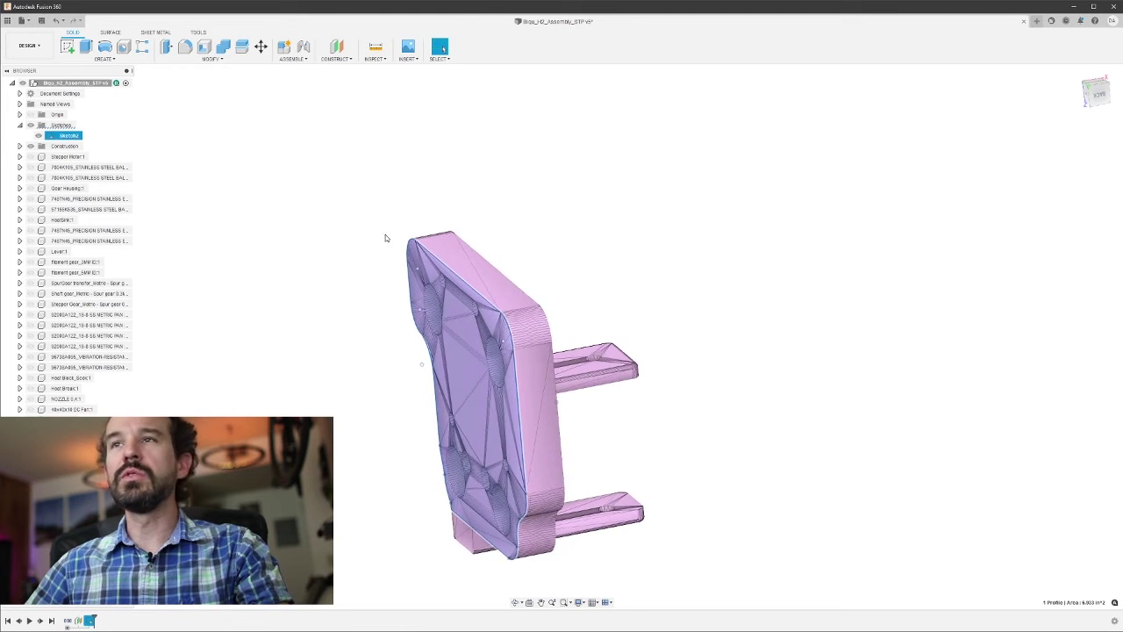
pyautogui.moveTo(501, 249)
pyautogui.keyDown('shift'); pyautogui.mouseDown(button='middle')
pyautogui.moveTo(658, 371)
pyautogui.moveTo(675, 373)
pyautogui.mouseUp(button='middle'); pyautogui.keyUp('shift')
# Step: Reopen the outline sketch for editing and turn the view so the nozzle end points down
pyautogui.rightClick(72, 137)
pyautogui.click(98, 168)
pyautogui.click(1112, 76)
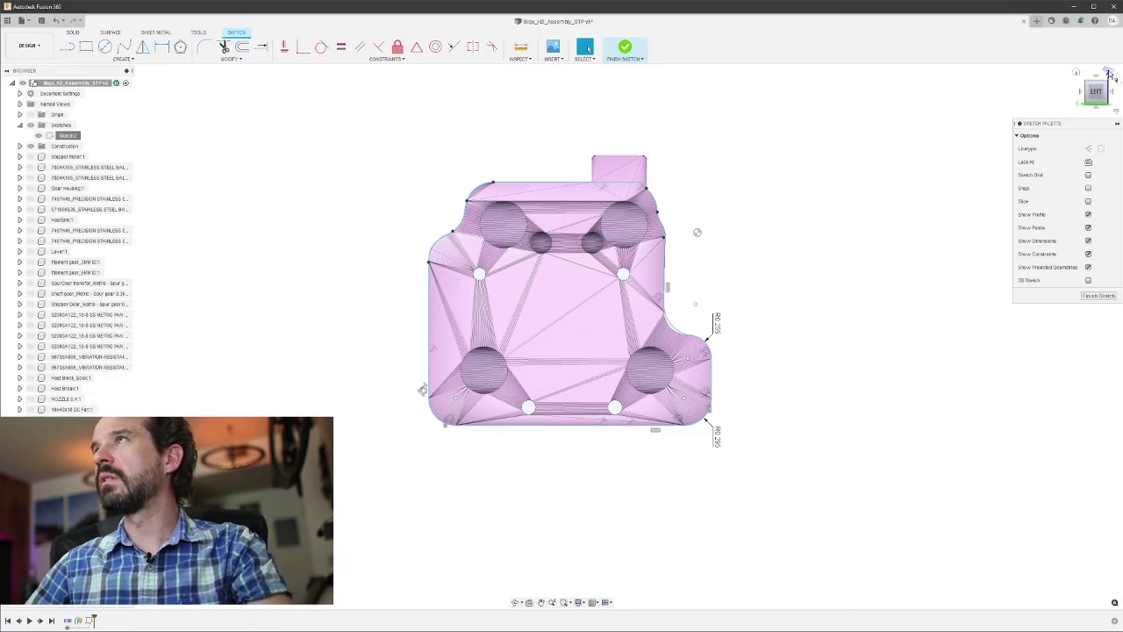
pyautogui.click(1112, 77)
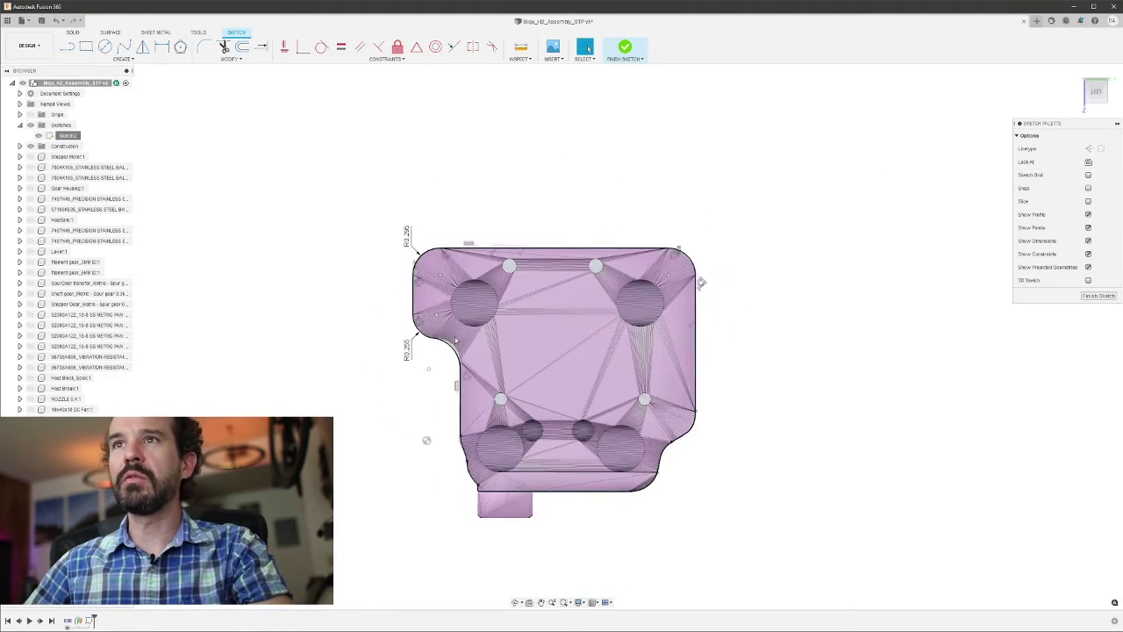
# Step: Sketch rough circles over the small, medium and large holes in the mount's back face
pyautogui.scroll(8, 516, 343)
pyautogui.press('c')
pyautogui.click(499, 216)
pyautogui.click(523, 234)
pyautogui.click(848, 216)
pyautogui.click(825, 233)
pyautogui.scroll(-5, 720, 376)
pyautogui.click(622, 524)
pyautogui.click(848, 543)
pyautogui.moveTo(720, 404); pyautogui.dragTo(702, 446, button='middle')
pyautogui.press('Escape')
# Step: Move the upper-left small circle's centre point onto the centre of its hole
pyautogui.scroll(8, 622, 348)
pyautogui.moveTo(596, 384); pyautogui.dragTo(600, 383)
pyautogui.scroll(4, 606, 387)
pyautogui.moveTo(651, 420); pyautogui.dragTo(649, 413)
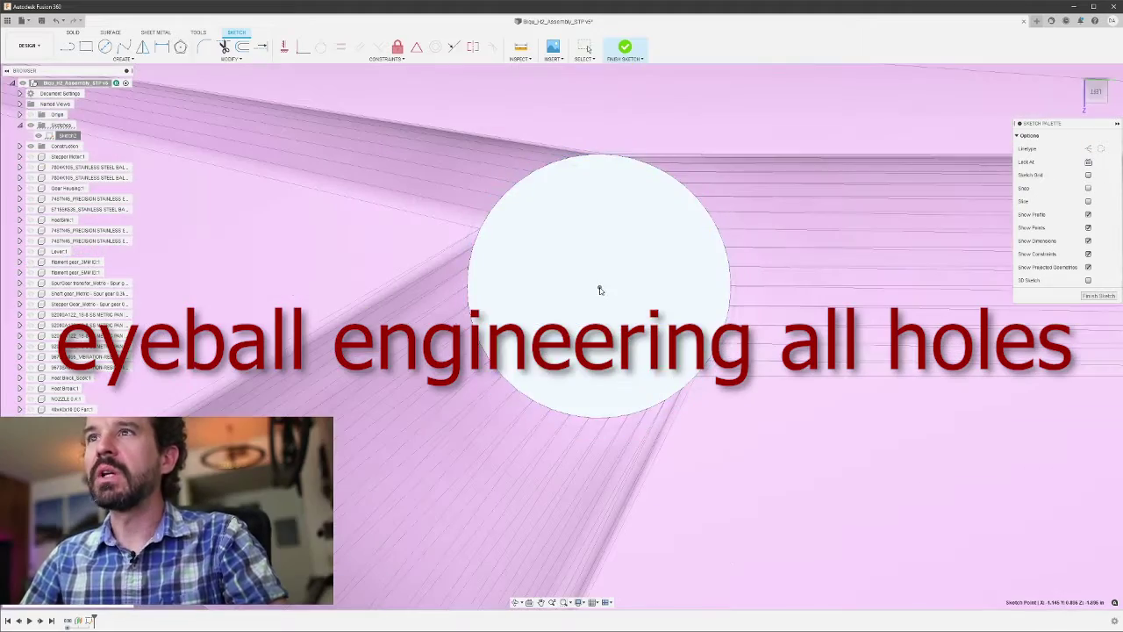
pyautogui.moveTo(599, 287); pyautogui.dragTo(600, 286)
# Step: Dimension the upper-left small circle to a 0.158 in diameter
pyautogui.scroll(-8, 679, 393)
pyautogui.scroll(10, 668, 388)
pyautogui.press('d')
pyautogui.click(525, 404)
pyautogui.click(474, 448)
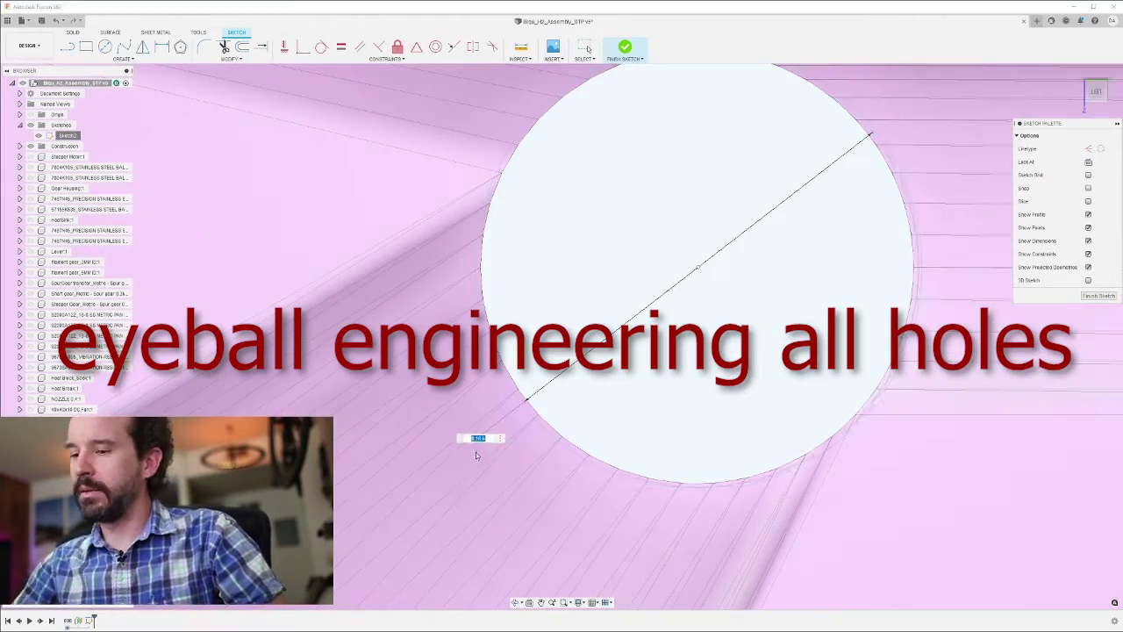
pyautogui.press('Return')
pyautogui.click(481, 442)
pyautogui.press('Escape')
# Step: Sketch a horizontal line from the upper-left hole's centre and centre the upper-right small circle on its hole
pyautogui.scroll(-10, 671, 355)
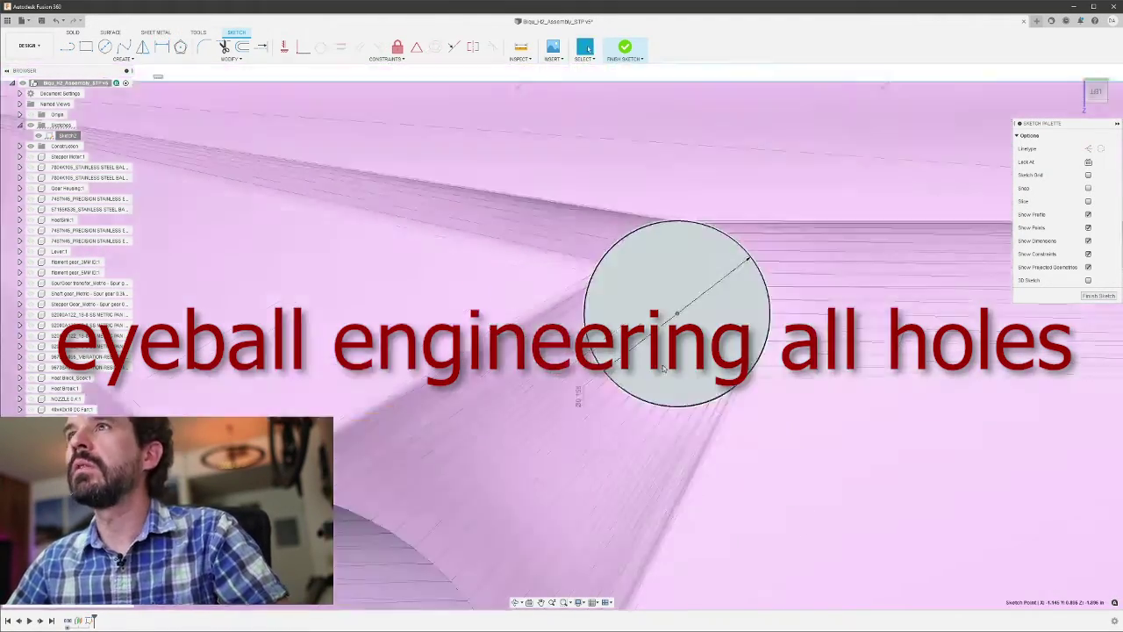
pyautogui.press('l')
pyautogui.click(590, 342)
pyautogui.click(948, 342)
pyautogui.press('Escape')
pyautogui.scroll(5, 932, 346)
pyautogui.moveTo(823, 328); pyautogui.dragTo(827, 343)
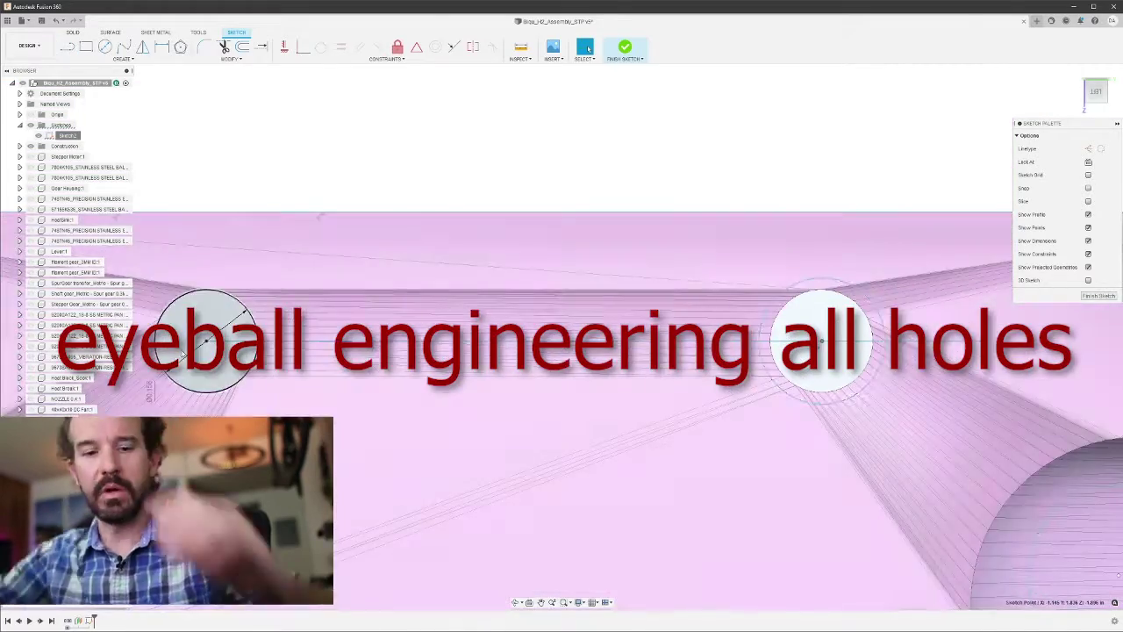
# Step: Dimension the upper-right small circle to a 0.158 in diameter
pyautogui.press('d')
pyautogui.click(833, 281)
pyautogui.click(827, 168)
pyautogui.write('0.156')
pyautogui.press('Return')
pyautogui.scroll(6, 863, 351)
pyautogui.scroll(-10, 705, 289)
# Step: Dimension the lower small circles to a 0.158 in diameter and fit the medium and large circles to their holes
pyautogui.scroll(4, 497, 401)
pyautogui.press('d')
pyautogui.click(518, 413)
pyautogui.click(329, 430)
pyautogui.write('0.158')
pyautogui.press('Return')
pyautogui.scroll(-3, 602, 367)
pyautogui.scroll(10, 552, 414)
pyautogui.scroll(-10, 540, 411)
pyautogui.scroll(3, 667, 424)
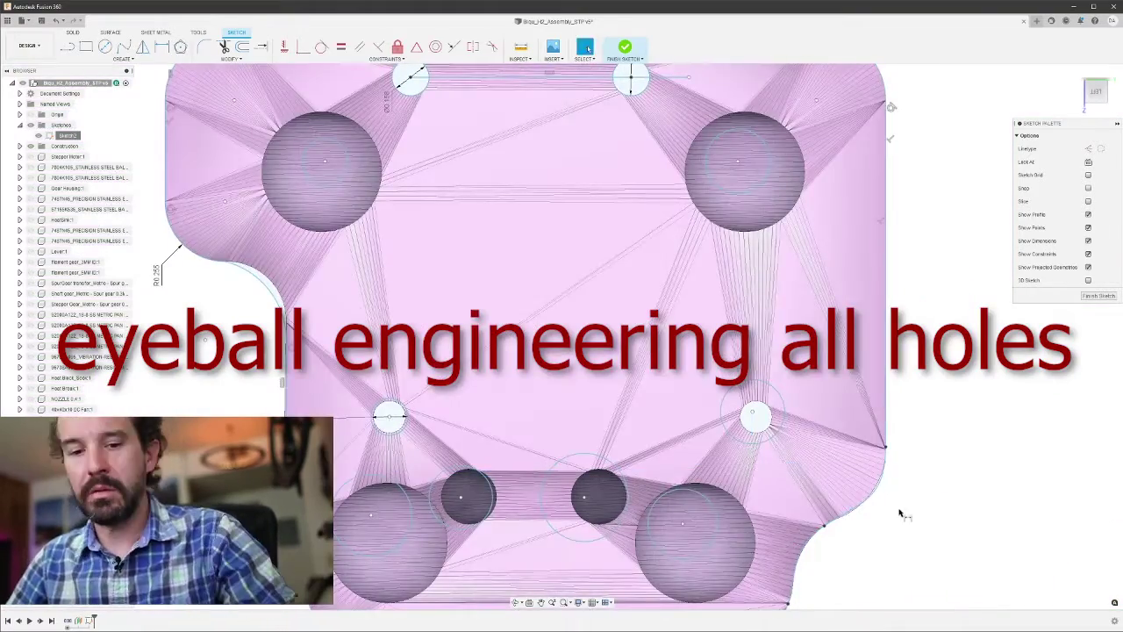
pyautogui.scroll(-2, 806, 450)
pyautogui.scroll(7, 752, 414)
pyautogui.scroll(-6, 446, 260)
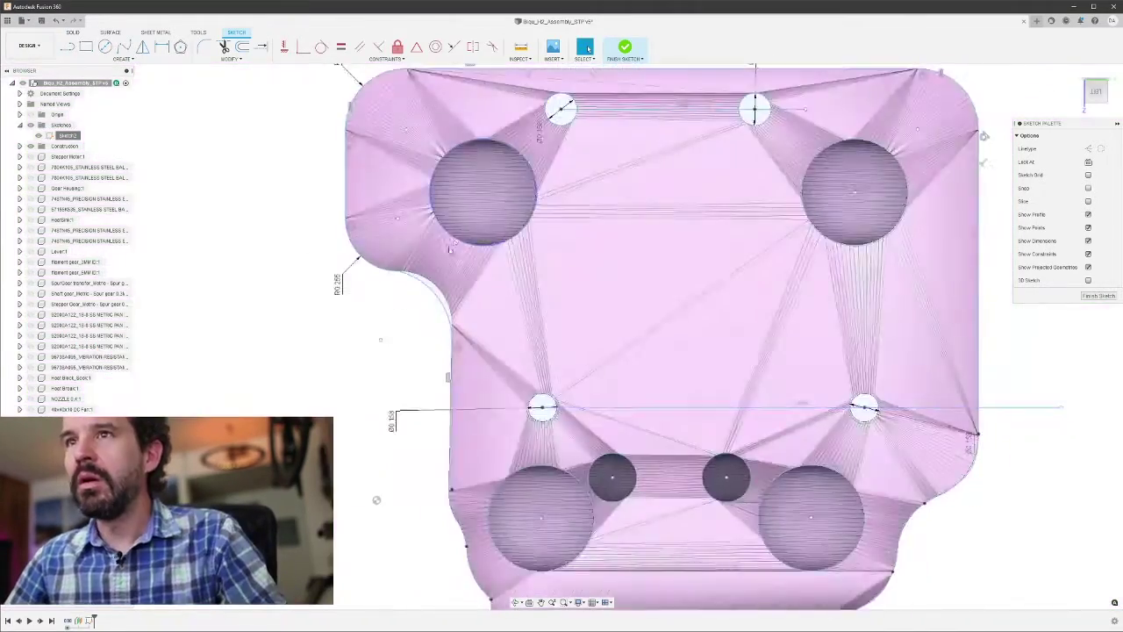
pyautogui.scroll(-3, 439, 281)
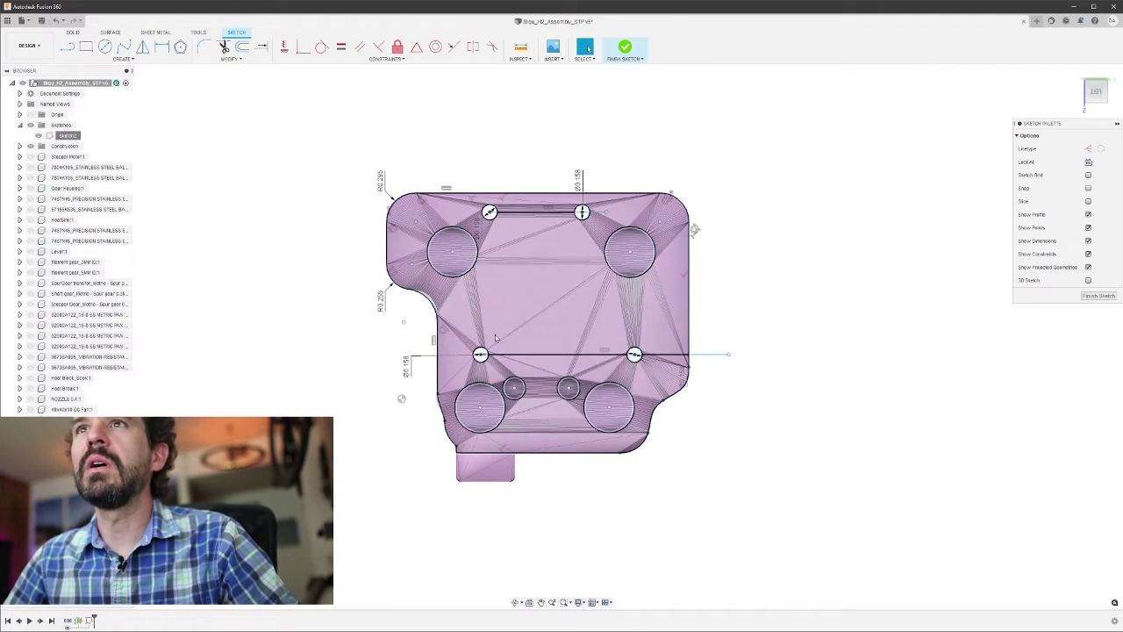
# Step: Finish the sketch and save the design
pyautogui.click(1097, 297)
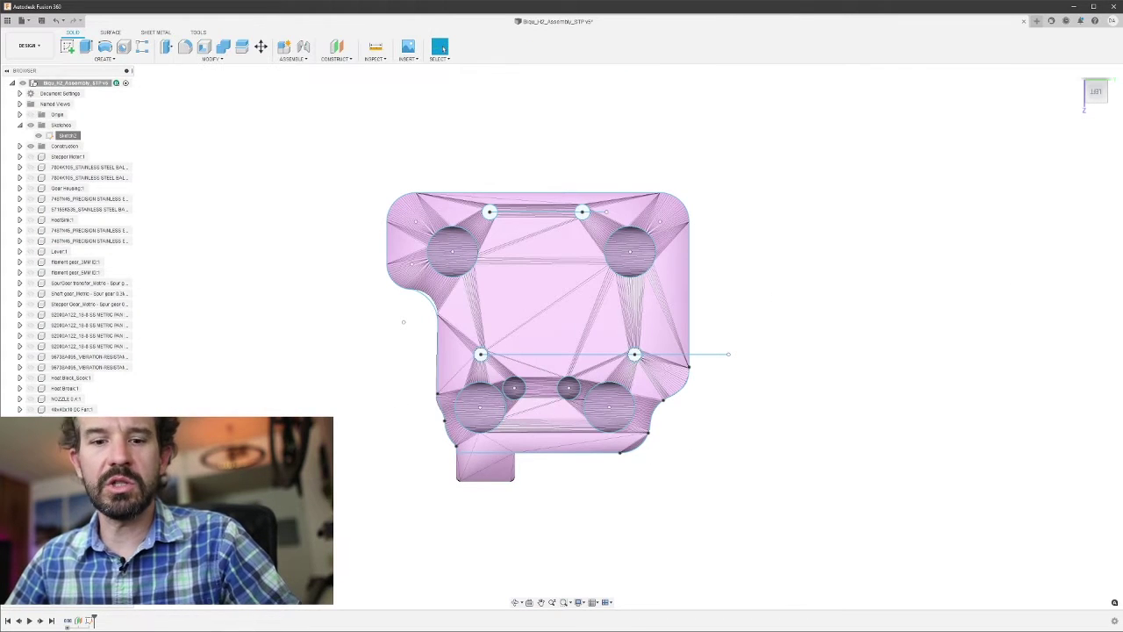
pyautogui.hotkey('ctrl', 's')
pyautogui.click(559, 335)
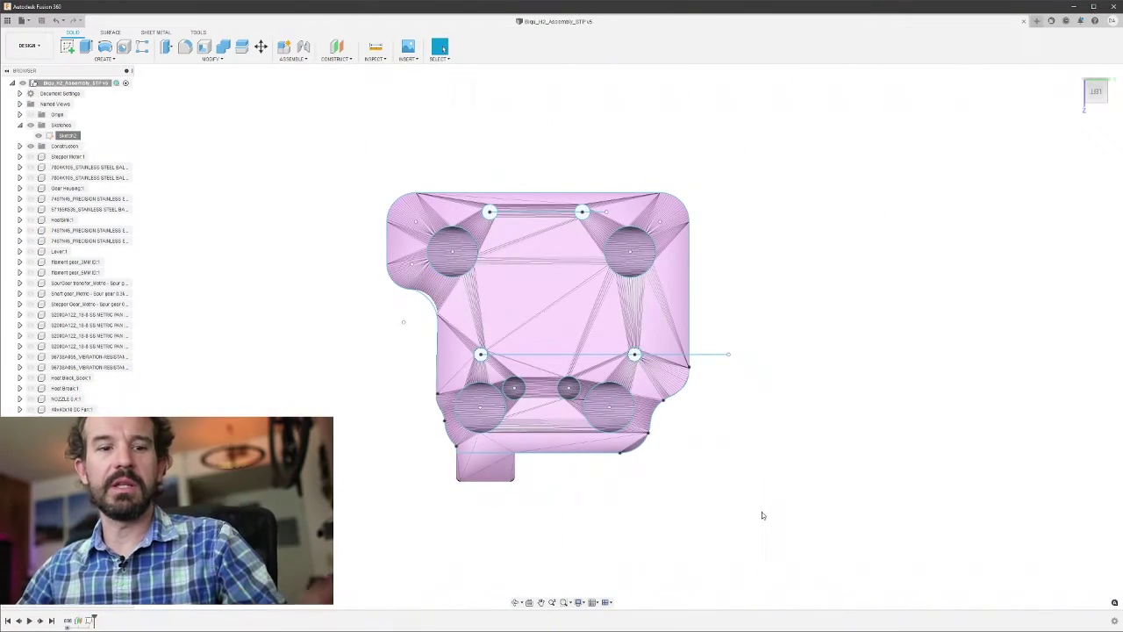
# Step: Start an Extrude with the plate profile plus the four large and two medium circles, leaving the four small holes out
pyautogui.keyDown('shift'); pyautogui.moveTo(764, 492); pyautogui.dragTo(766, 492, button='middle'); pyautogui.keyUp('shift')
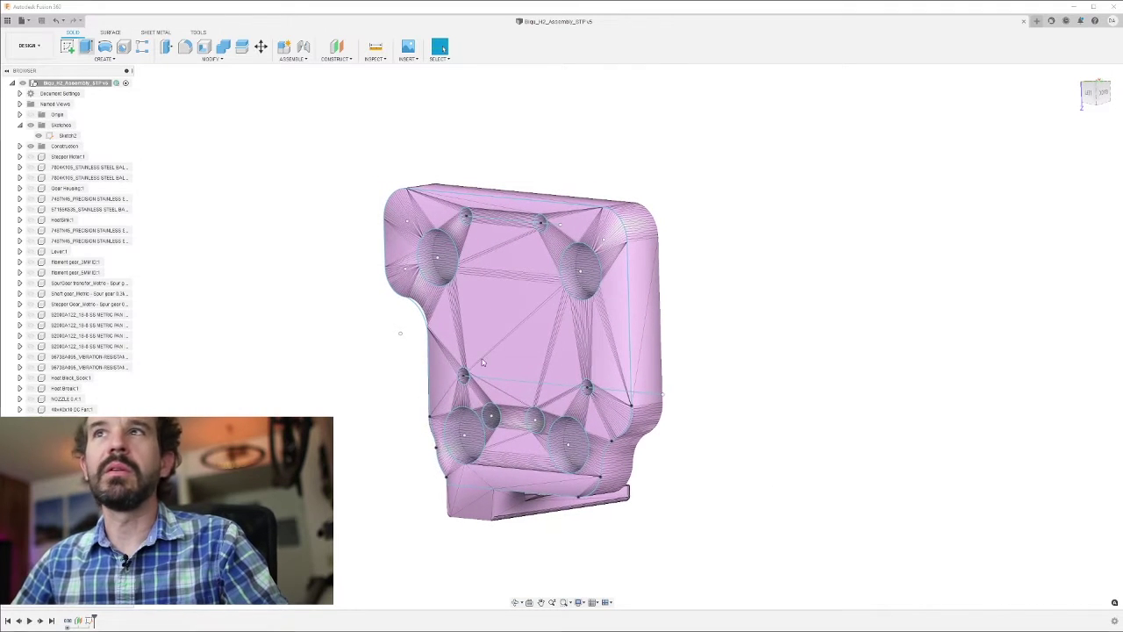
pyautogui.press('e')
pyautogui.click(527, 339)
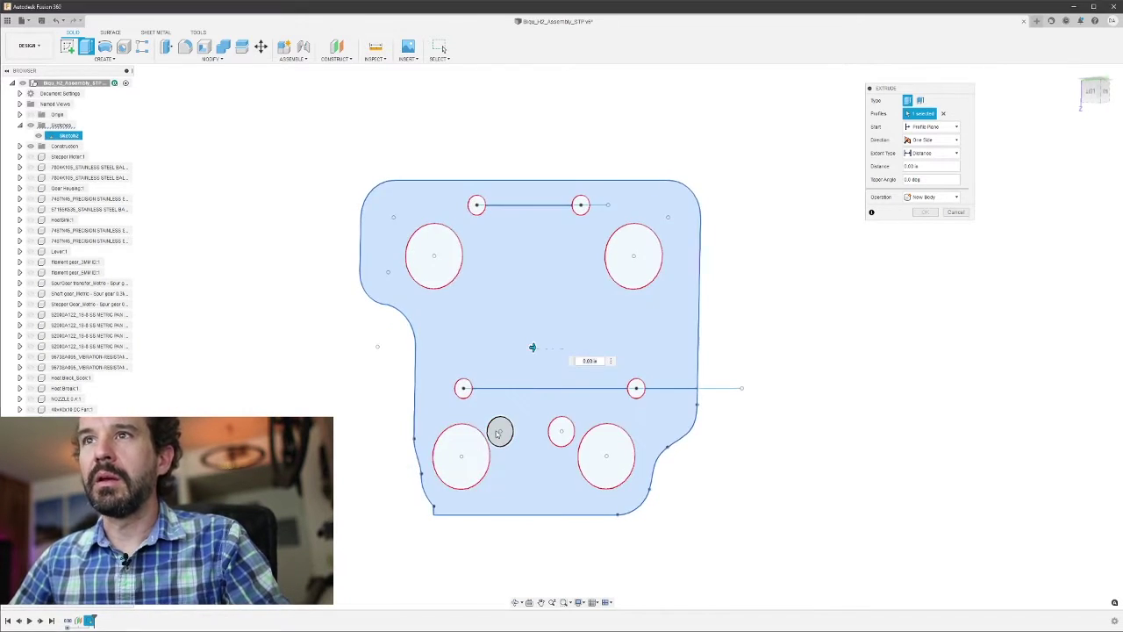
pyautogui.click(466, 463)
pyautogui.click(561, 431)
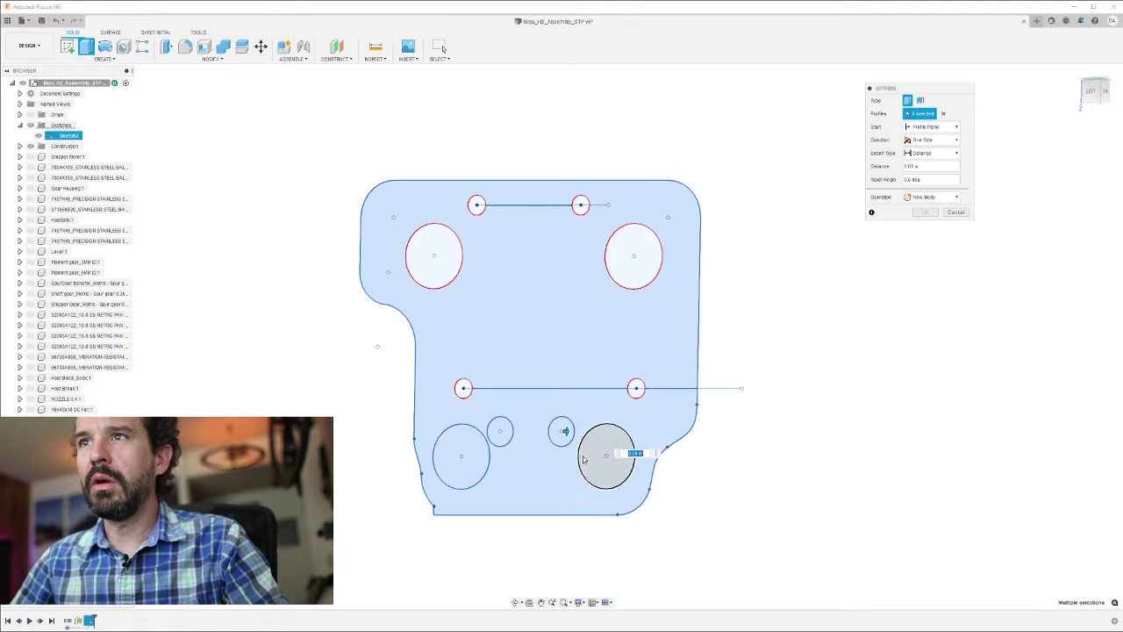
pyautogui.click(638, 283)
pyautogui.click(446, 265)
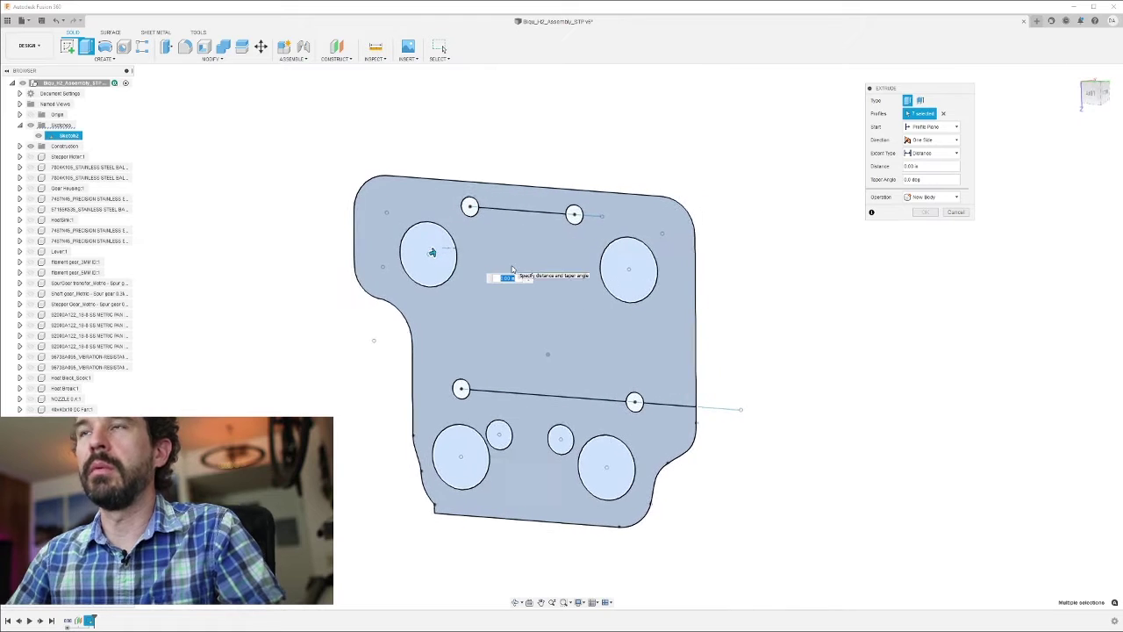
# Step: Extend the new-body extrusion 0.40 in through the mount's plate, towards the arms
pyautogui.keyDown('shift'); pyautogui.moveTo(513, 269); pyautogui.dragTo(602, 283, button='middle'); pyautogui.keyUp('shift')
pyautogui.keyDown('shift'); pyautogui.moveTo(509, 253); pyautogui.dragTo(1100, 99, button='middle'); pyautogui.keyUp('shift')
pyautogui.click(1100, 96)
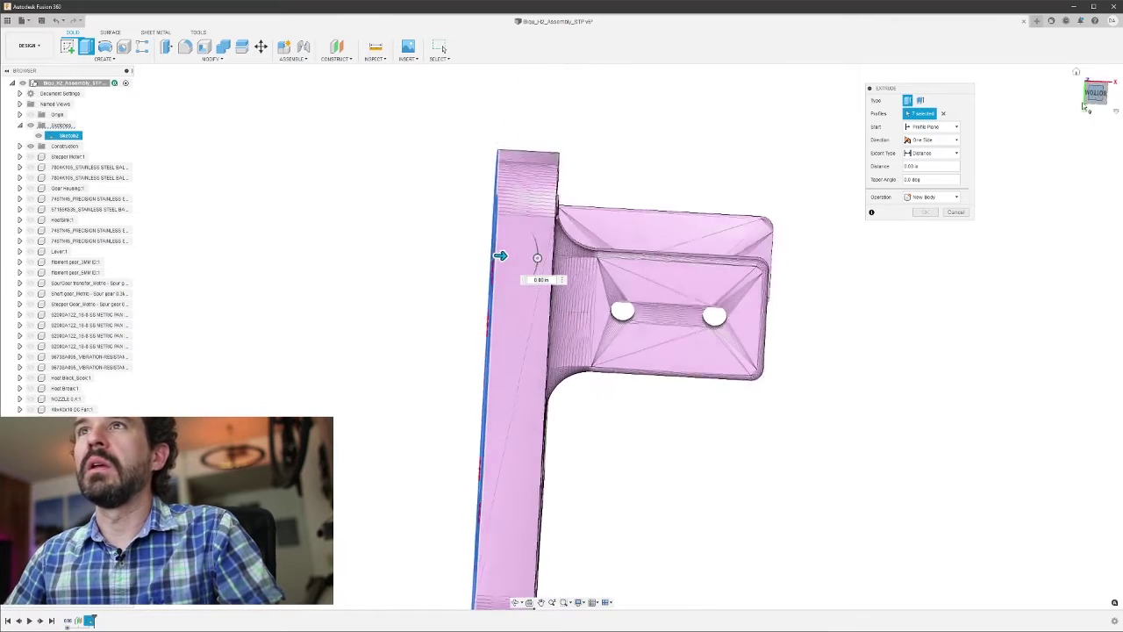
pyautogui.moveTo(498, 224); pyautogui.dragTo(622, 225)
pyautogui.scroll(5, 594, 133)
pyautogui.scroll(-3, 561, 167)
pyautogui.scroll(1, 554, 166)
pyautogui.scroll(1, 554, 167)
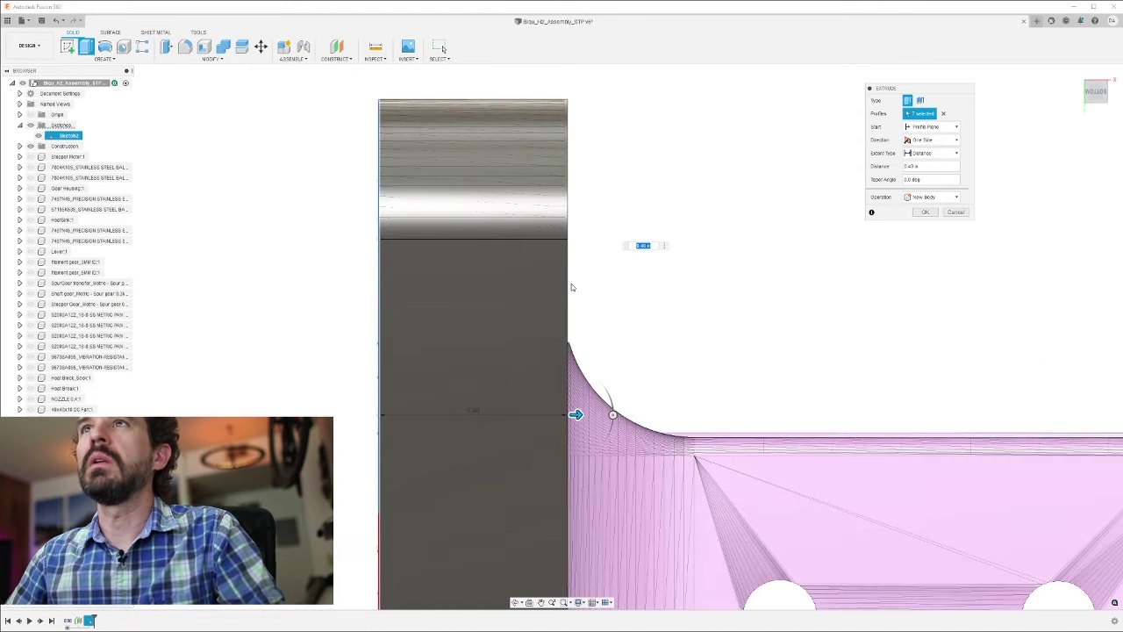
# Step: Set the plate's new-body extrusion distance to 0.3935 in, matching the thickness of the imported mount
pyautogui.moveTo(578, 415)
pyautogui.mouseDown()
pyautogui.moveTo(592, 414)
pyautogui.moveTo(578, 410)
pyautogui.mouseUp()
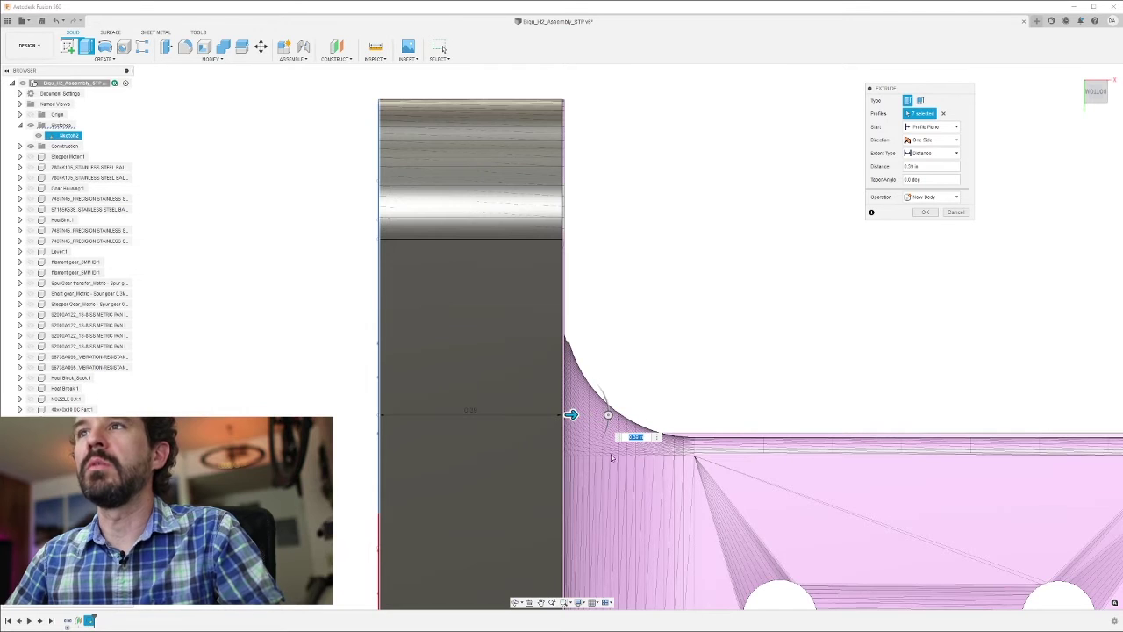
pyautogui.scroll(3, 610, 460)
pyautogui.scroll(-5, 581, 434)
pyautogui.scroll(5, 575, 115)
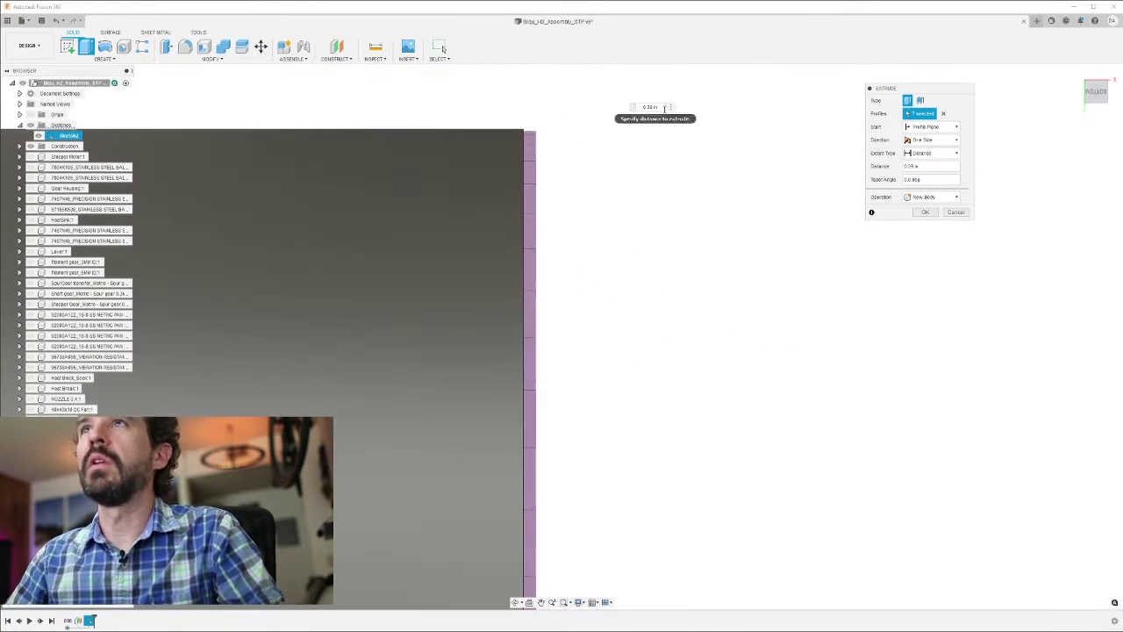
pyautogui.scroll(-5, 670, 336)
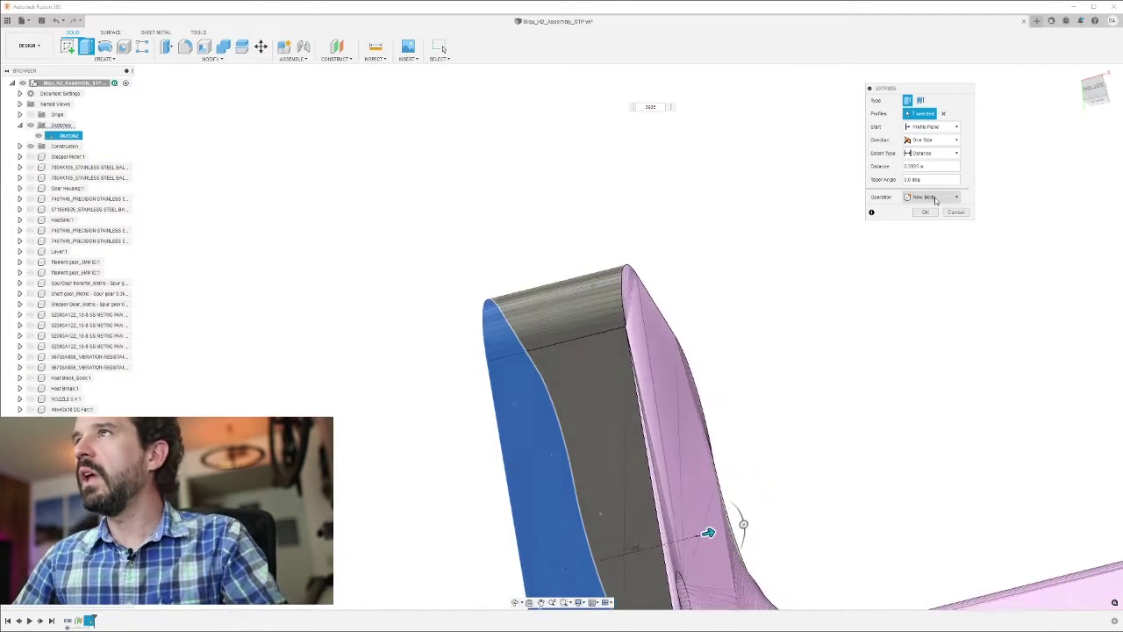
pyautogui.click(925, 212)
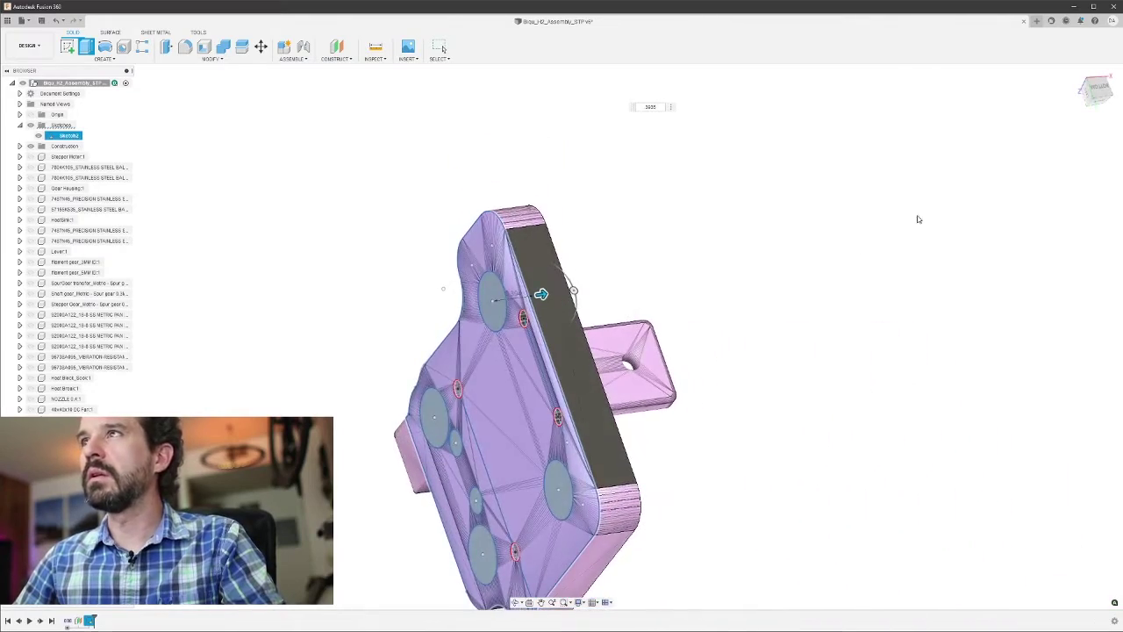
# Step: Turn the new plate body into a component and save the design
pyautogui.click(31, 451)
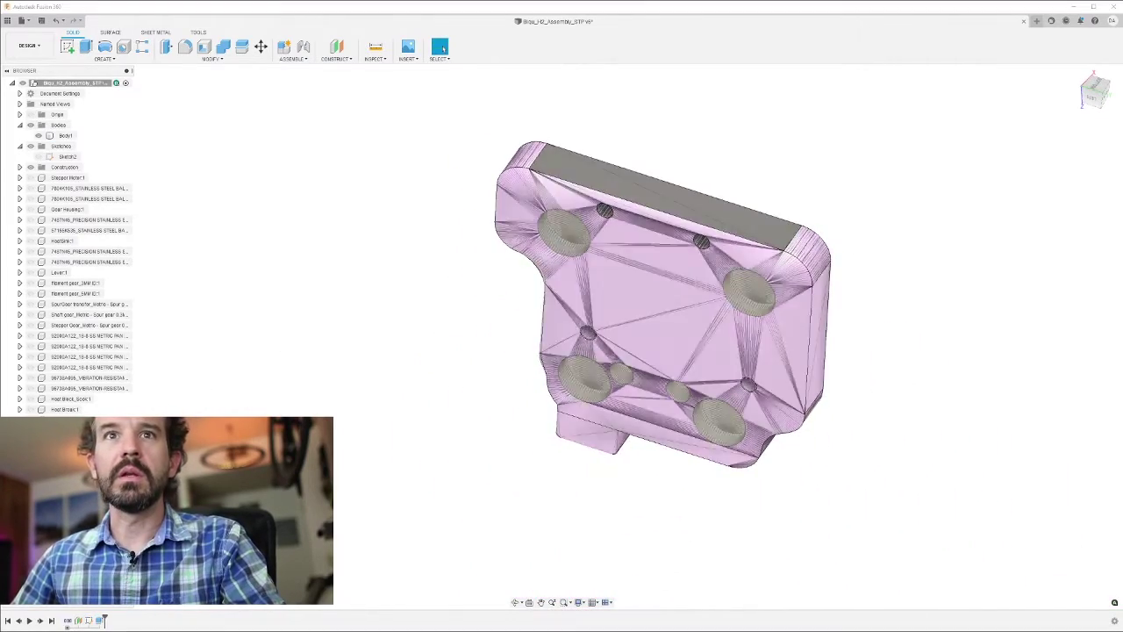
pyautogui.hotkey('ctrl', 'z')
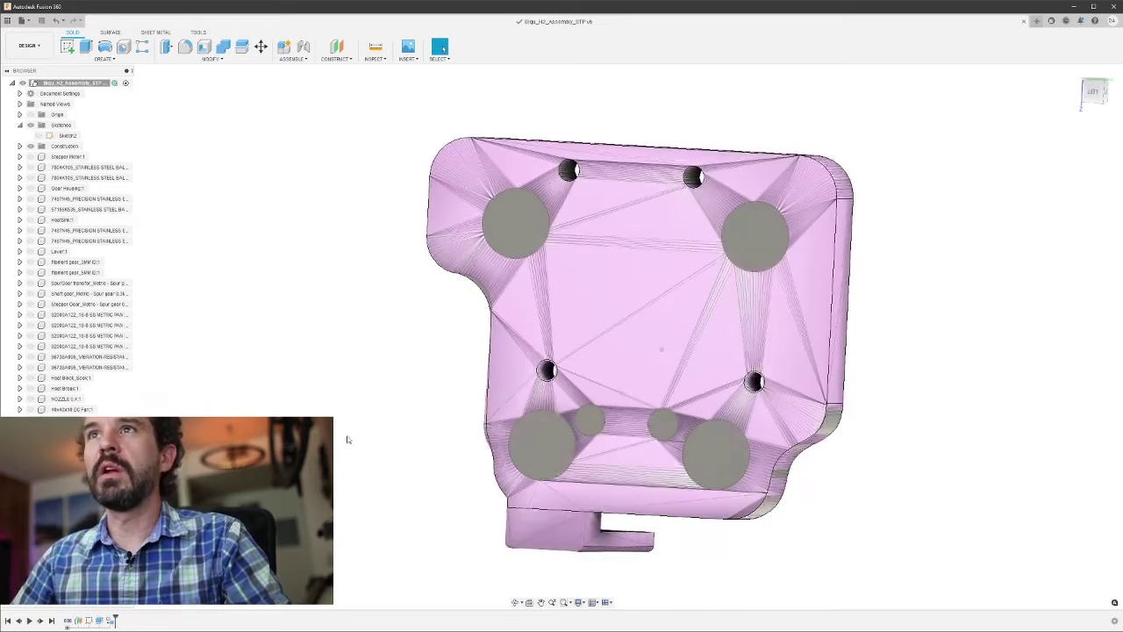
# Step: Show the plate sketch and start an Extrude with its four large circles as profiles
pyautogui.click(39, 136)
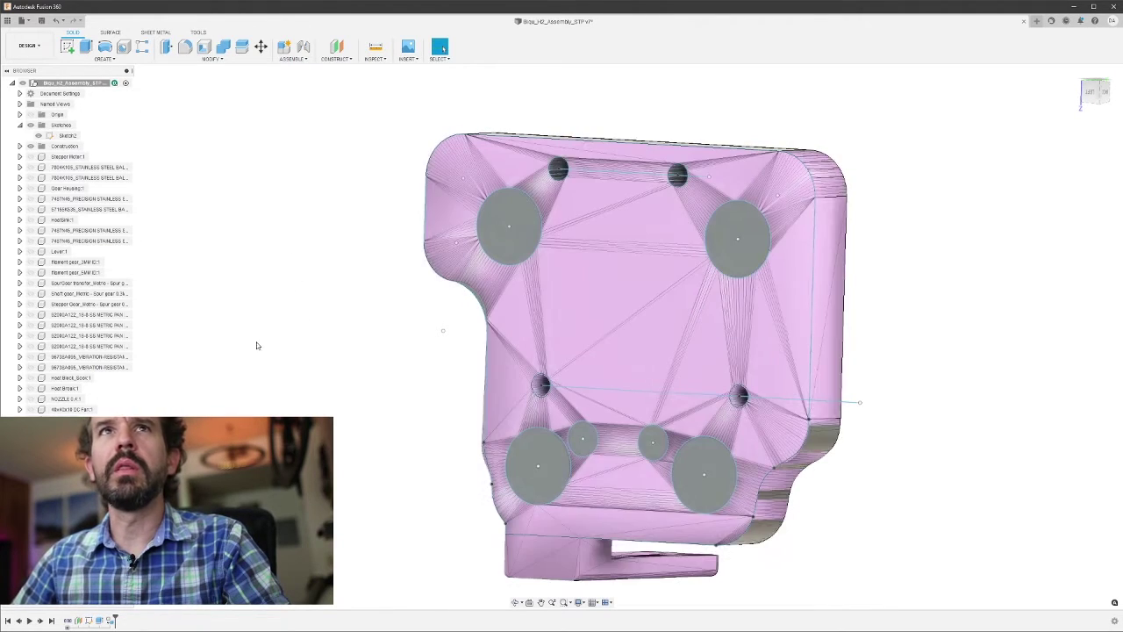
pyautogui.click(86, 47)
pyautogui.click(533, 236)
pyautogui.click(773, 266)
pyautogui.click(563, 488)
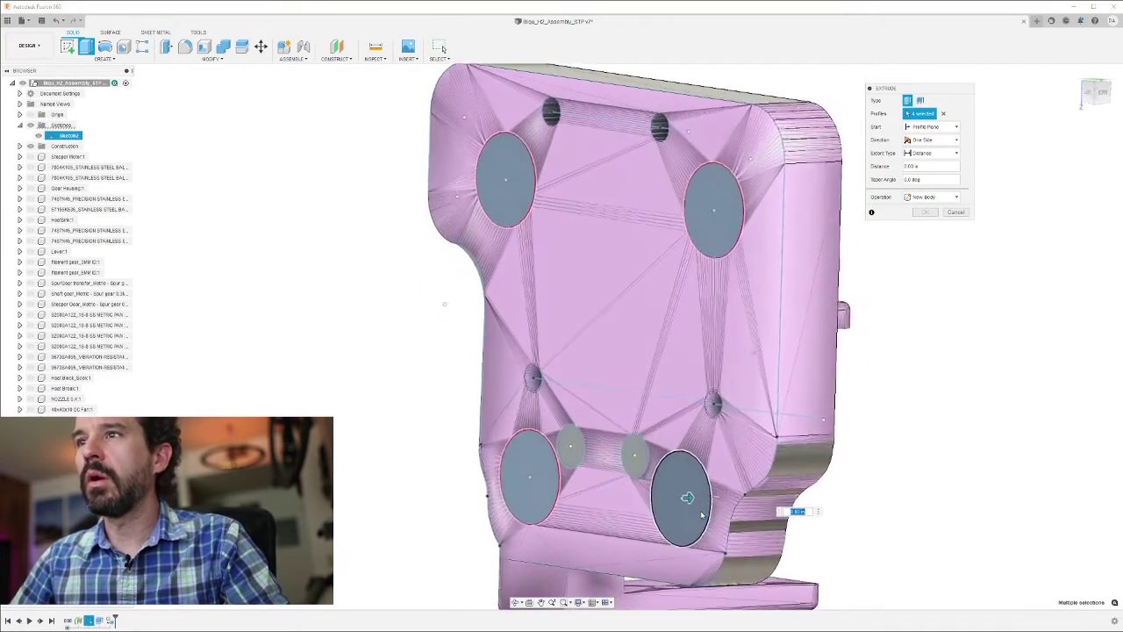
# Step: Cut the four large circles 0.20 in deep into the plate to match the mount's recesses
pyautogui.moveTo(688, 498); pyautogui.dragTo(689, 498)
pyautogui.keyDown('shift'); pyautogui.moveTo(884, 511); pyautogui.dragTo(817, 420, button='middle'); pyautogui.keyUp('shift')
pyautogui.scroll(3, 804, 389)
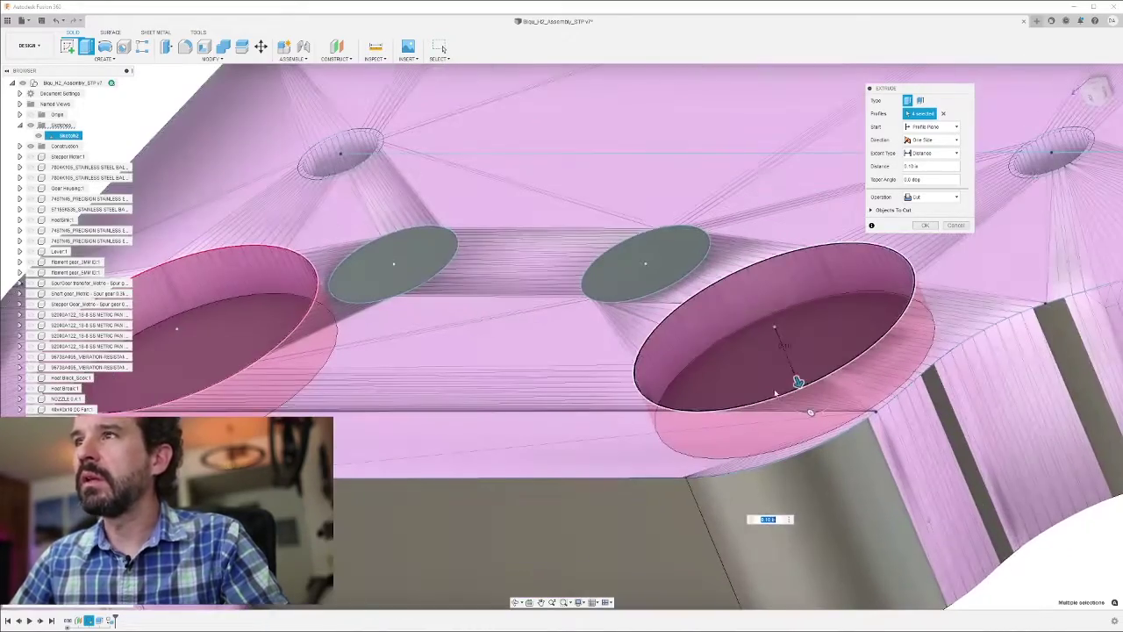
pyautogui.moveTo(796, 381); pyautogui.dragTo(813, 434)
pyautogui.keyDown('shift'); pyautogui.moveTo(814, 435); pyautogui.dragTo(784, 456, button='middle'); pyautogui.keyUp('shift')
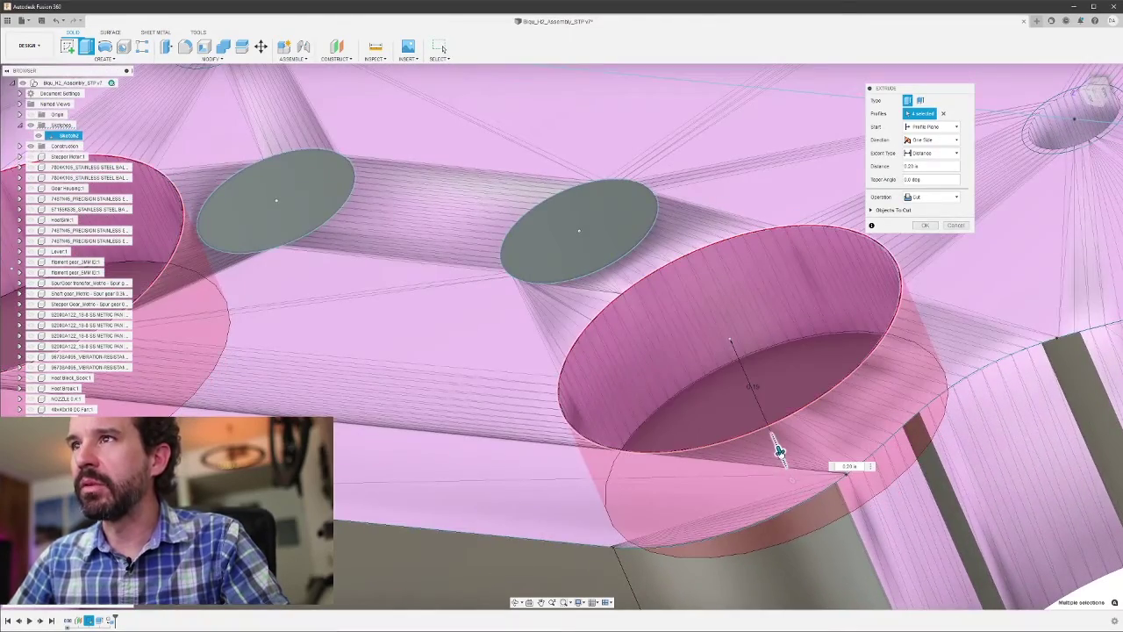
pyautogui.scroll(4, 779, 452)
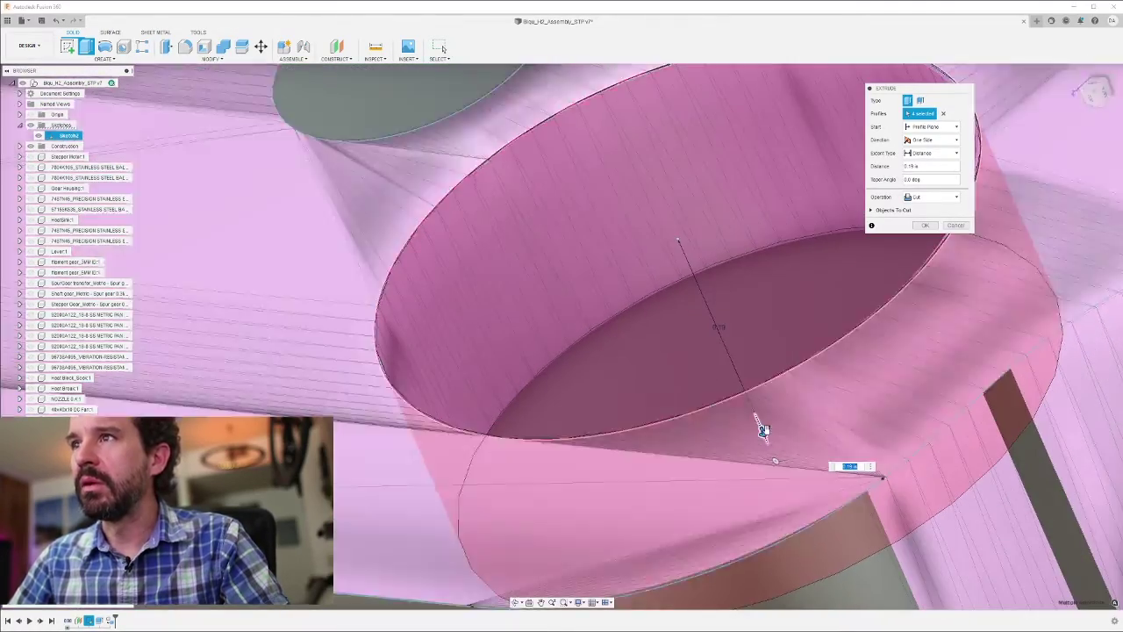
pyautogui.scroll(-5, 762, 448)
pyautogui.scroll(-8, 734, 452)
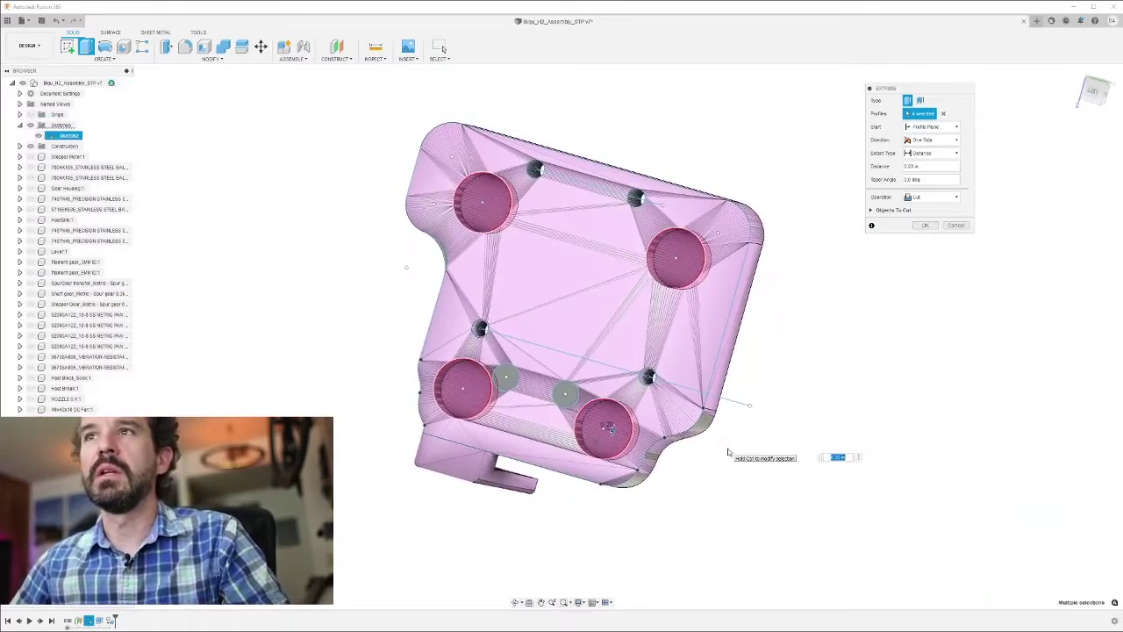
pyautogui.press('Return')
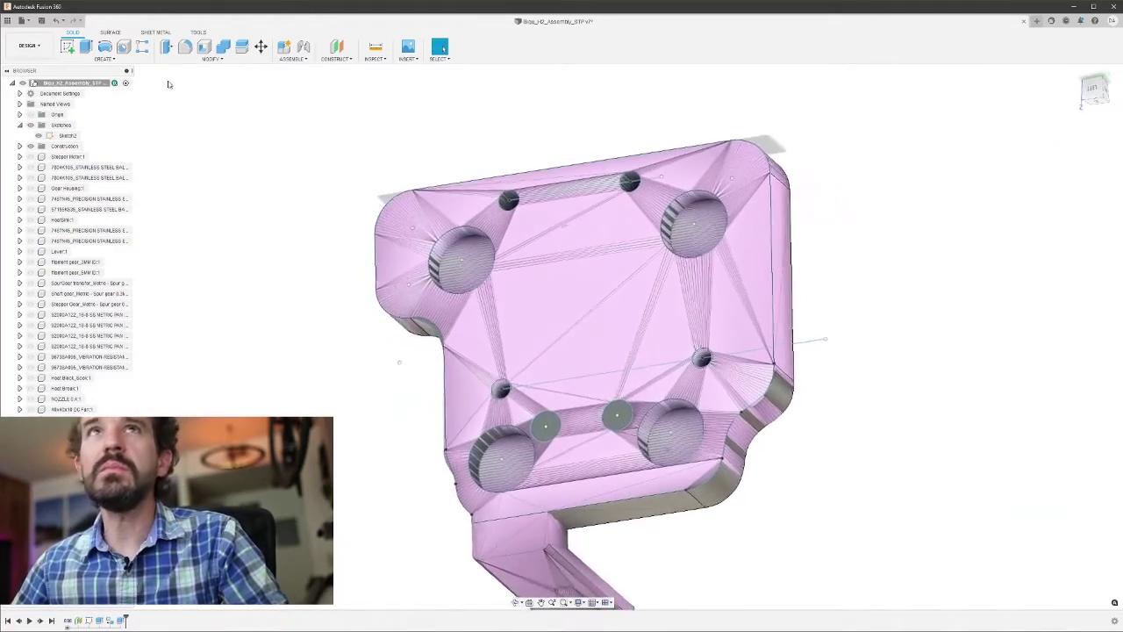
# Step: Start another Extrude with the two medium circles as profiles
pyautogui.click(86, 47)
pyautogui.click(550, 429)
pyautogui.click(625, 419)
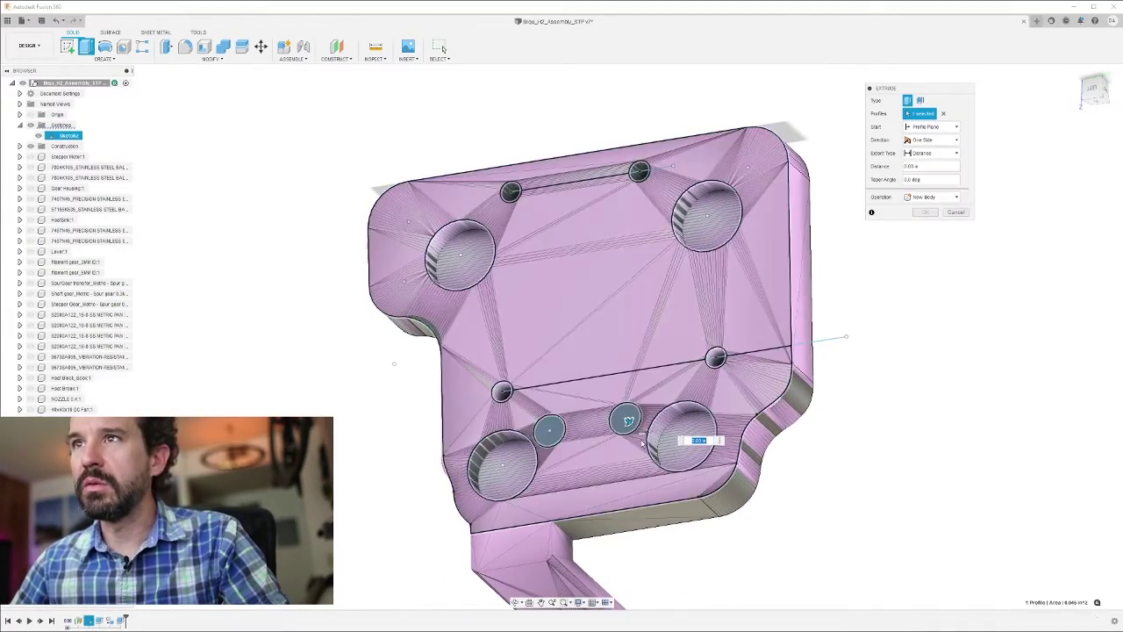
pyautogui.scroll(5, 625, 418)
pyautogui.keyDown('shift'); pyautogui.moveTo(635, 356); pyautogui.dragTo(709, 257, button='middle'); pyautogui.keyUp('shift')
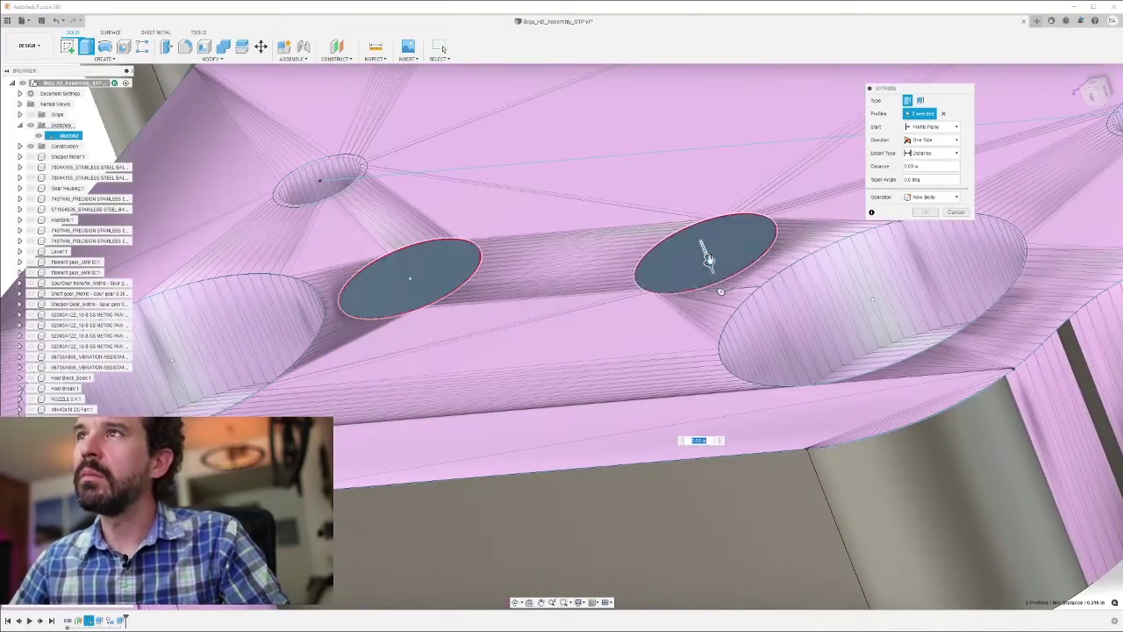
# Step: Cut the two medium circles about 0.24 in deep into the plate, matching the depth of the mount's recesses
pyautogui.moveTo(710, 256); pyautogui.dragTo(714, 274)
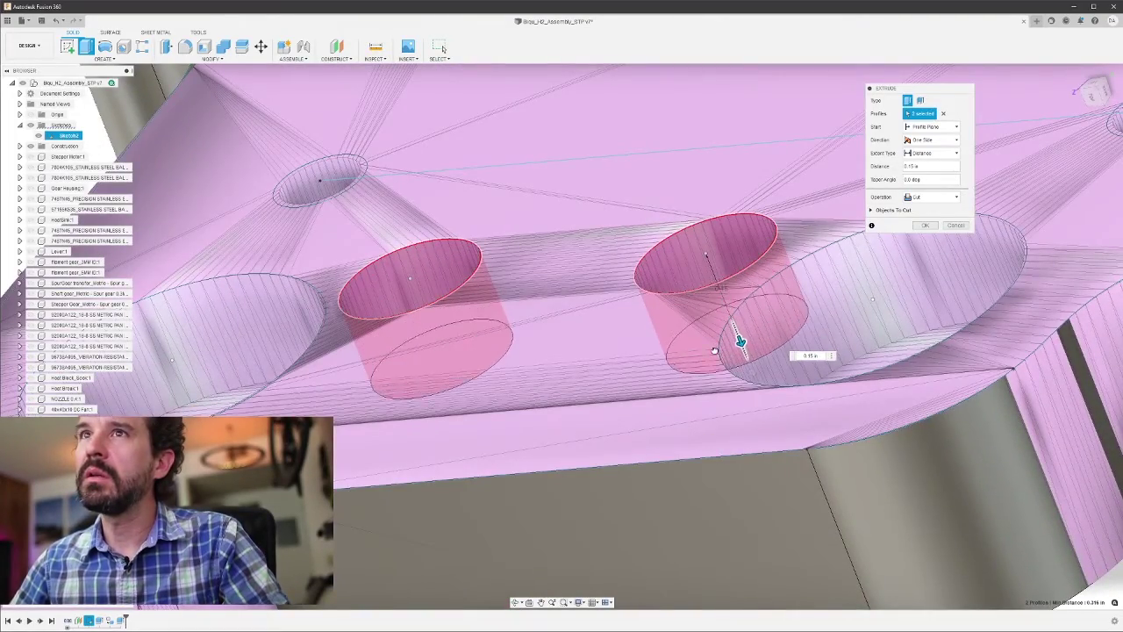
pyautogui.keyDown('shift'); pyautogui.moveTo(714, 350); pyautogui.dragTo(762, 401, button='middle'); pyautogui.keyUp('shift')
pyautogui.moveTo(760, 356); pyautogui.dragTo(766, 380)
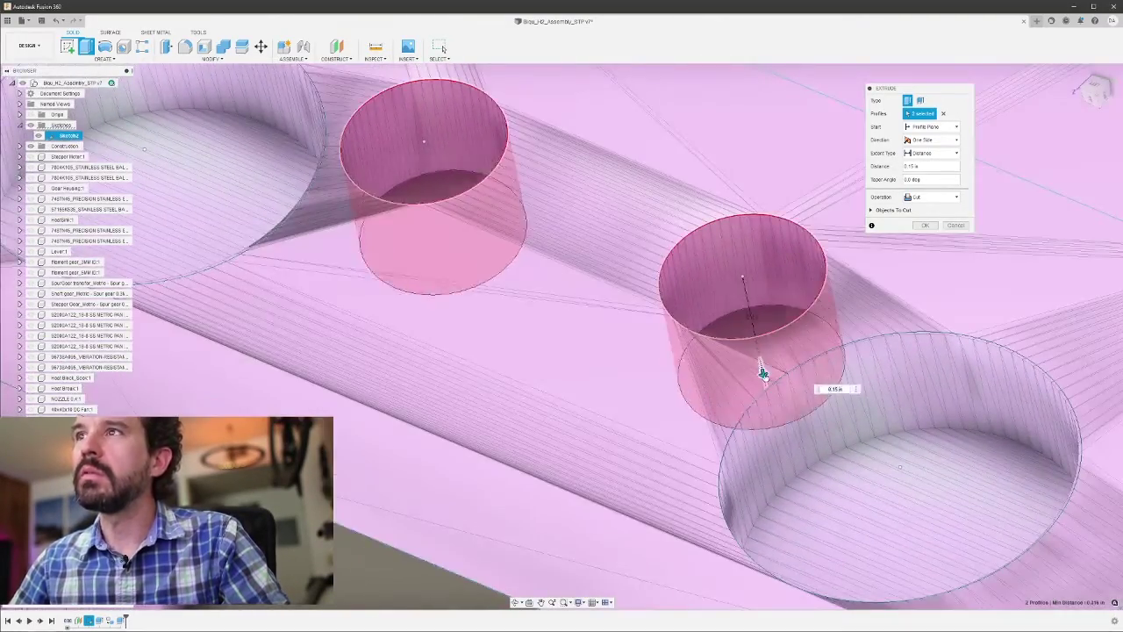
pyautogui.moveTo(778, 448); pyautogui.dragTo(776, 441)
pyautogui.keyDown('shift'); pyautogui.moveTo(747, 303); pyautogui.dragTo(738, 333, button='middle'); pyautogui.keyUp('shift')
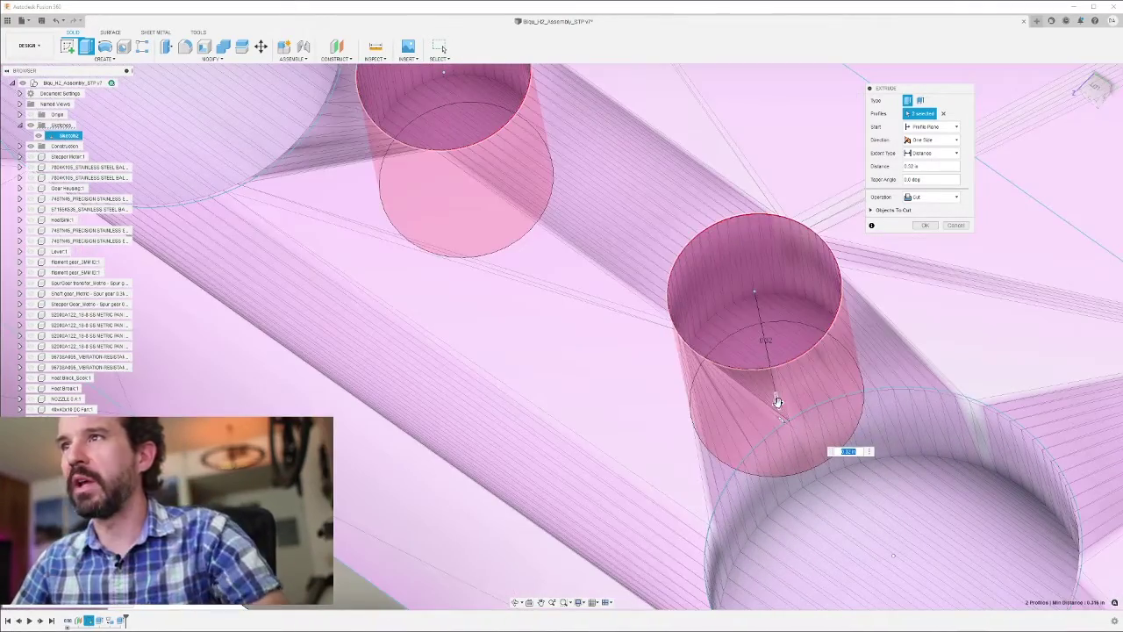
pyautogui.moveTo(778, 402); pyautogui.dragTo(776, 388)
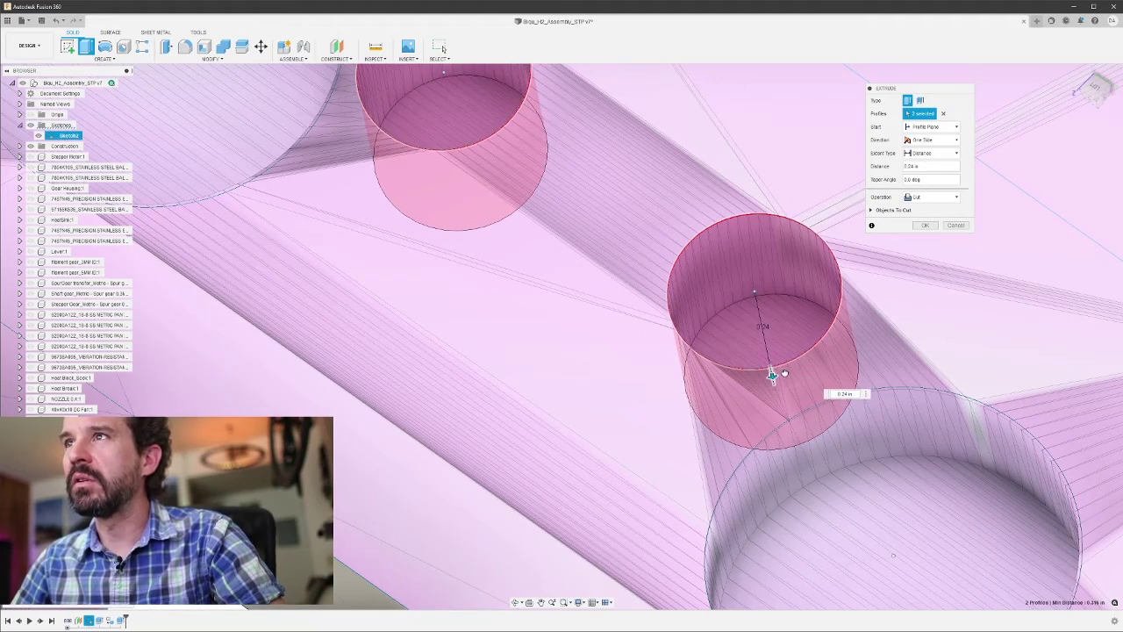
pyautogui.click(925, 226)
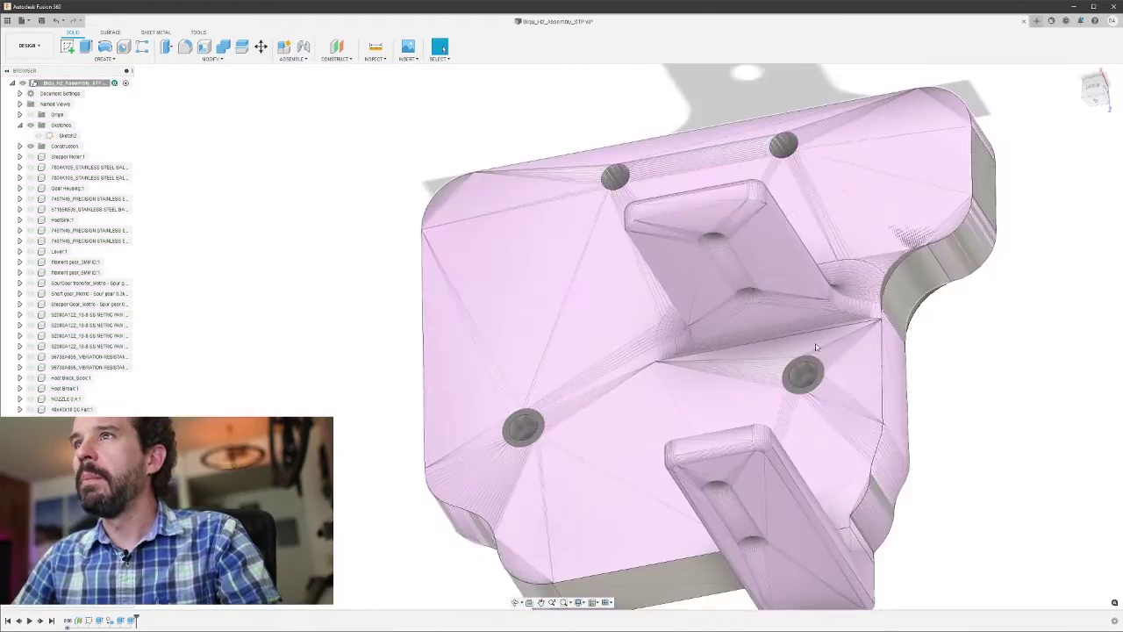
# Step: Hide the imported mount, show the extruder components, and start an upright sketch on the plate's face towards the extruder
pyautogui.keyDown('shift'); pyautogui.moveTo(815, 346); pyautogui.dragTo(781, 394, button='middle'); pyautogui.keyUp('shift')
pyautogui.keyDown('shift'); pyautogui.moveTo(629, 316); pyautogui.dragTo(865, 293, button='middle'); pyautogui.keyUp('shift')
pyautogui.keyDown('shift'); pyautogui.moveTo(730, 311); pyautogui.dragTo(264, 417, button='middle'); pyautogui.keyUp('shift')
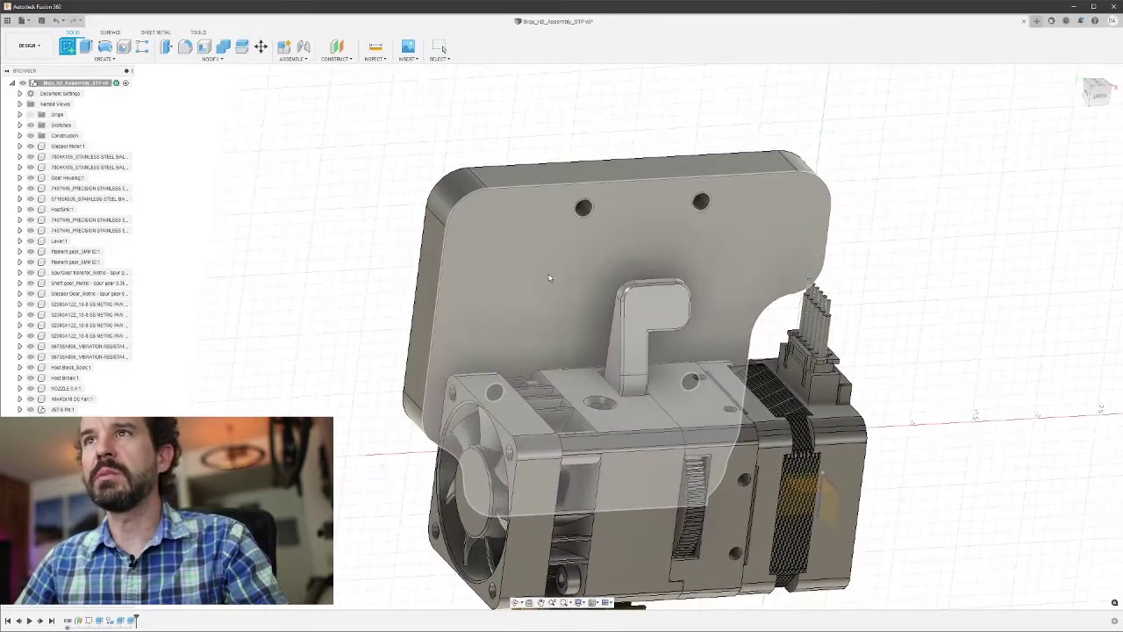
pyautogui.click(523, 284)
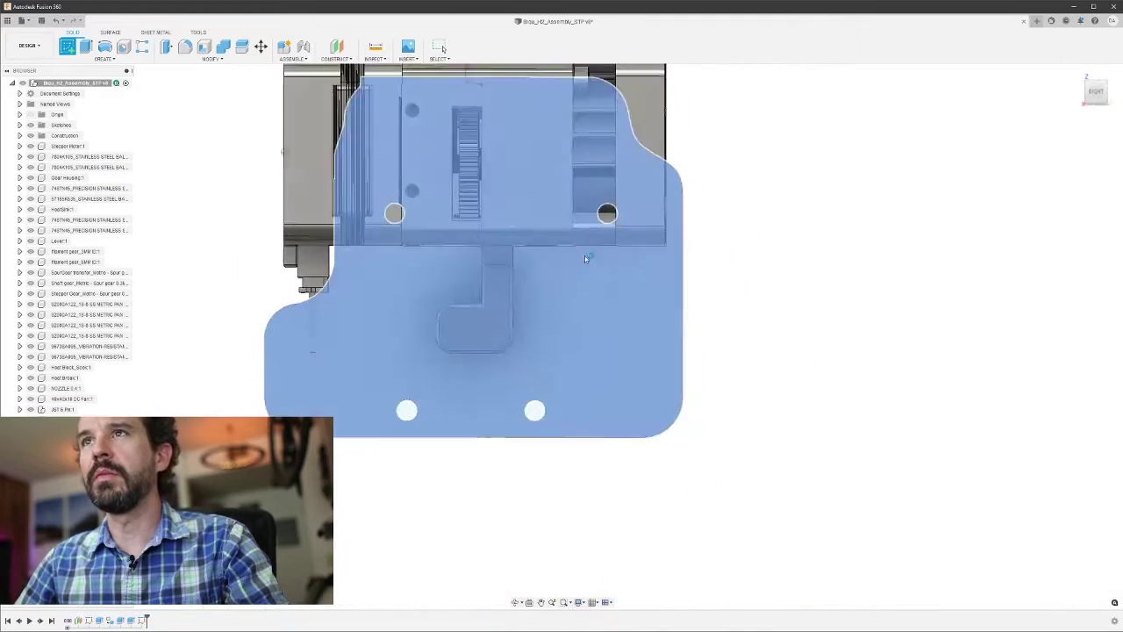
pyautogui.click(1109, 73)
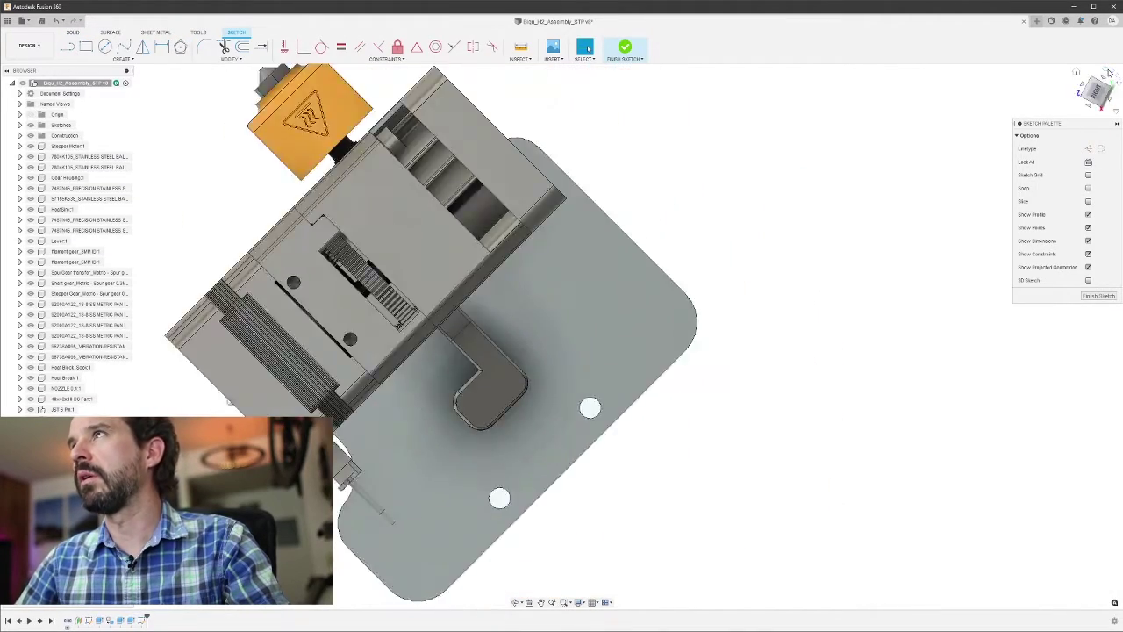
pyautogui.click(1109, 73)
pyautogui.scroll(-3, 384, 394)
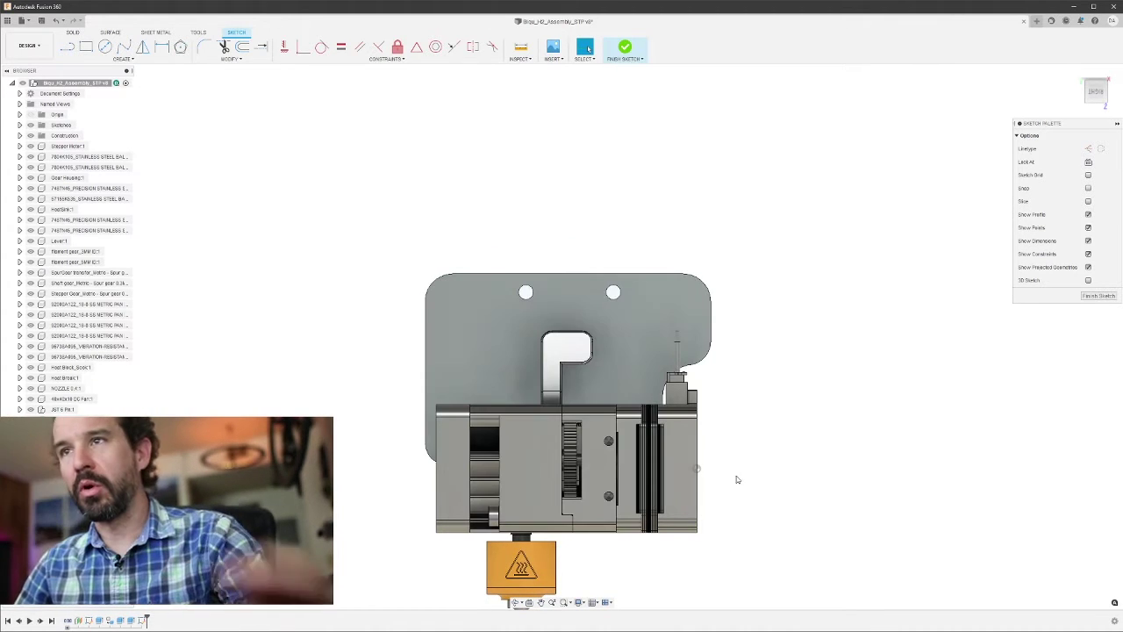
# Step: Project the edges of one upper and one lower screw hole of the gear housing into the sketch
pyautogui.keyDown('shift'); pyautogui.moveTo(790, 512); pyautogui.dragTo(698, 387, button='middle'); pyautogui.keyUp('shift')
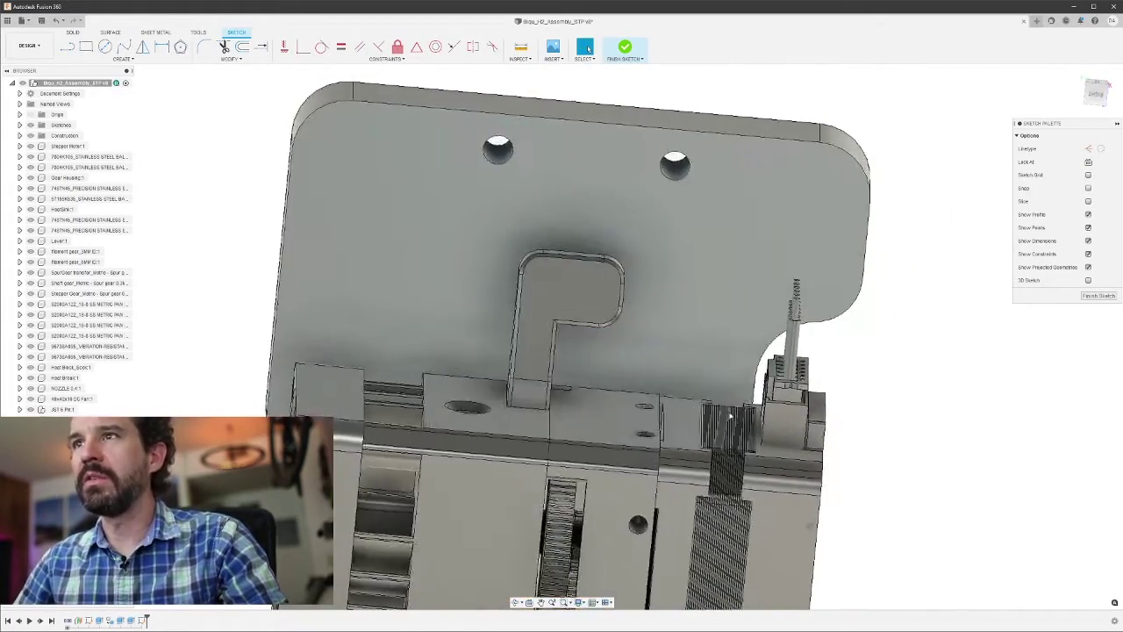
pyautogui.press('p')
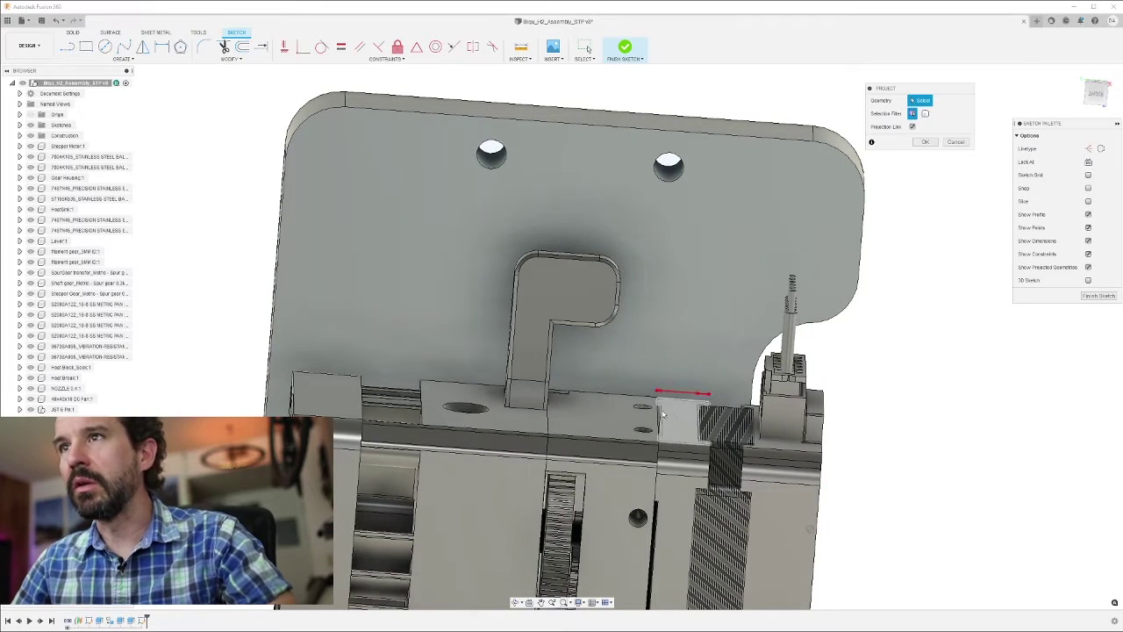
pyautogui.scroll(3, 657, 414)
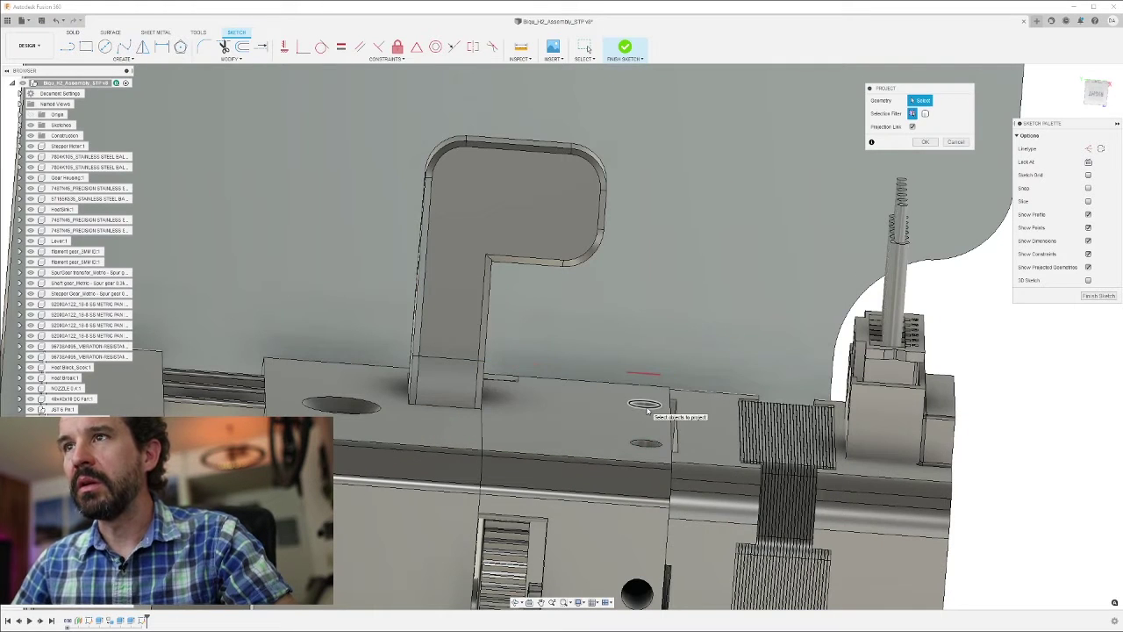
pyautogui.keyDown('shift'); pyautogui.moveTo(729, 420); pyautogui.dragTo(601, 506, button='middle'); pyautogui.keyUp('shift')
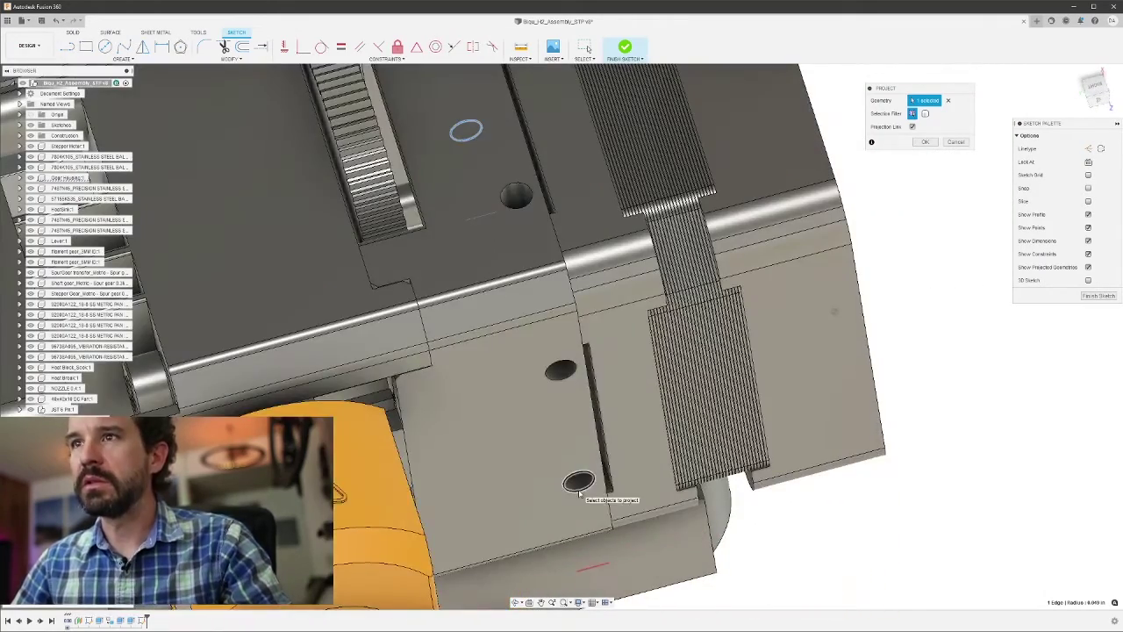
pyautogui.click(579, 492)
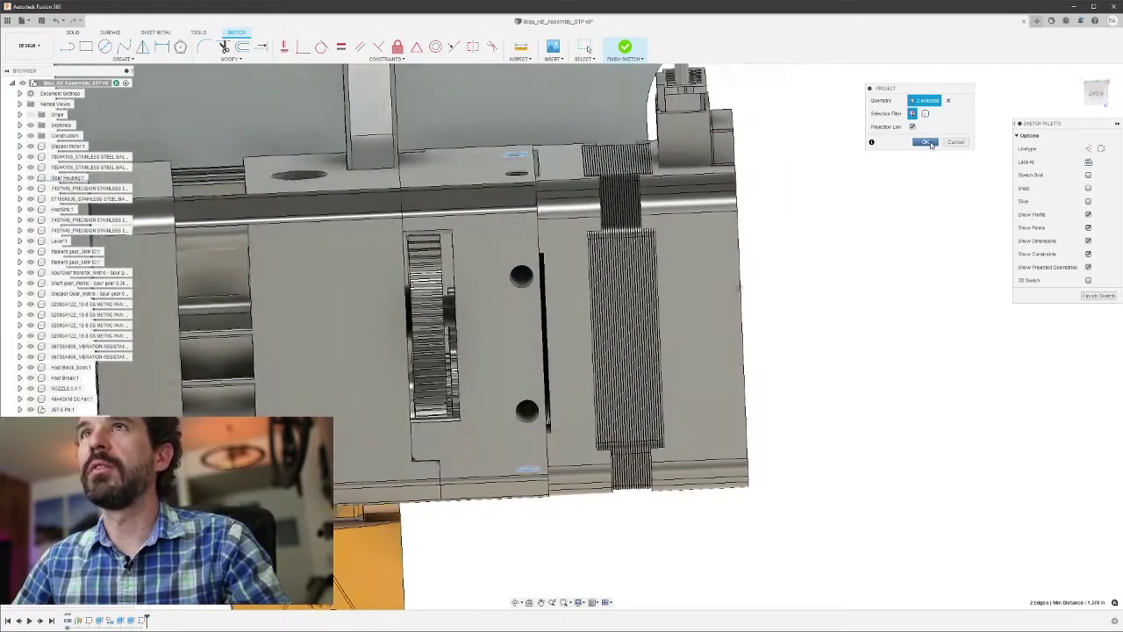
pyautogui.click(928, 142)
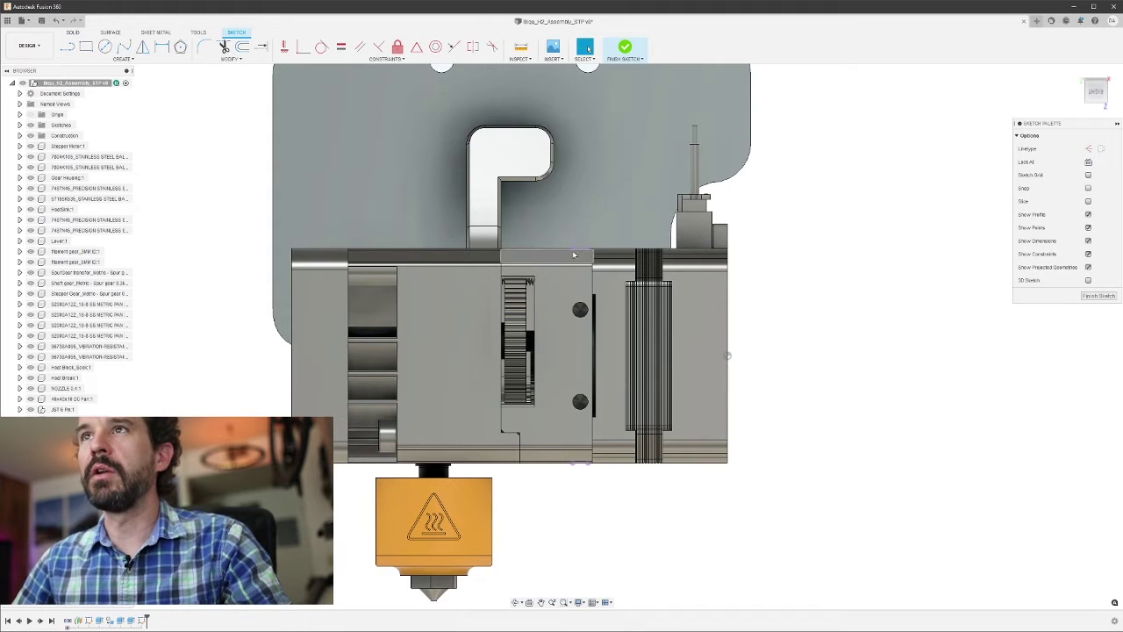
# Step: Draw a short vertical line upward from the midpoint of the projected upper hole edge
pyautogui.scroll(6, 581, 254)
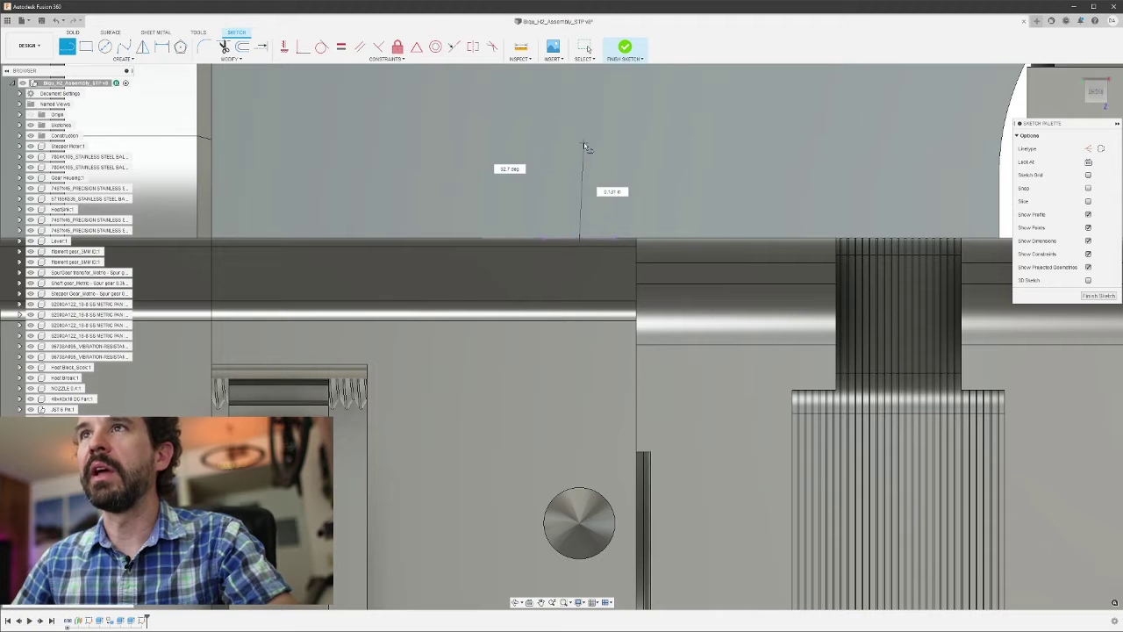
pyautogui.click(579, 236)
pyautogui.click(580, 140)
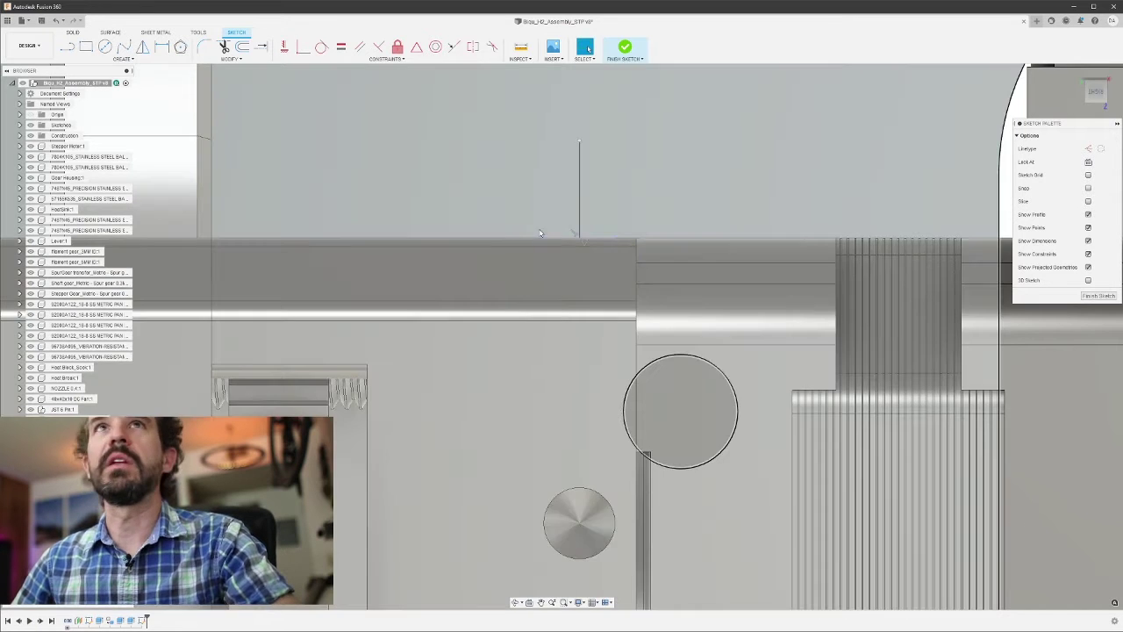
# Step: Pin the Center Rectangle sketch command to the toolbar
pyautogui.scroll(-2, 585, 288)
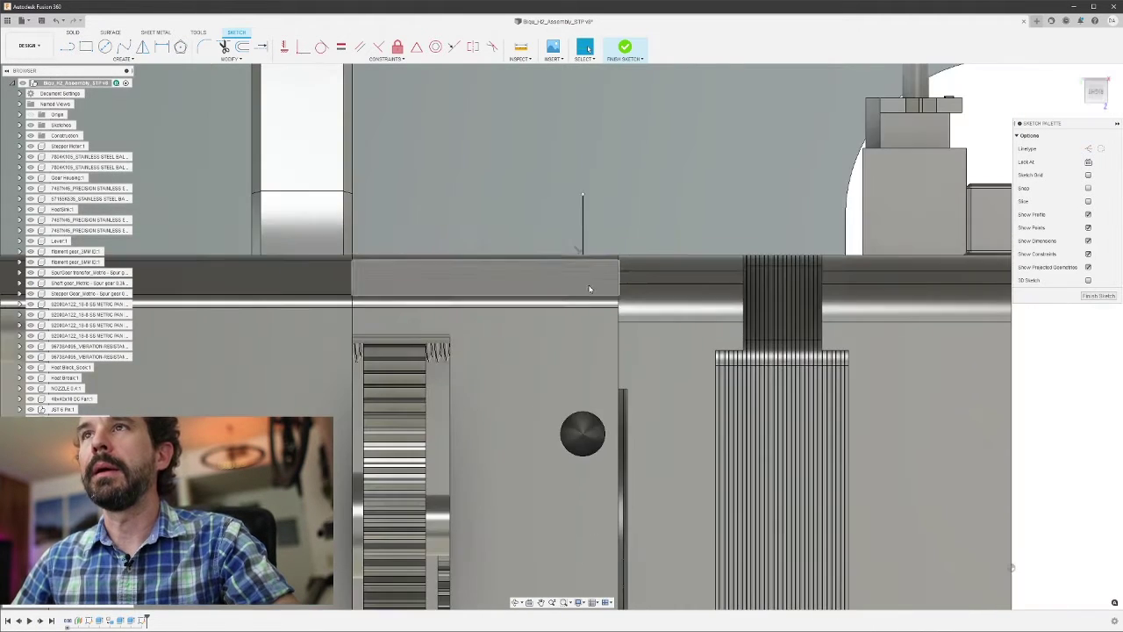
pyautogui.scroll(-2, 587, 294)
pyautogui.scroll(1, 588, 283)
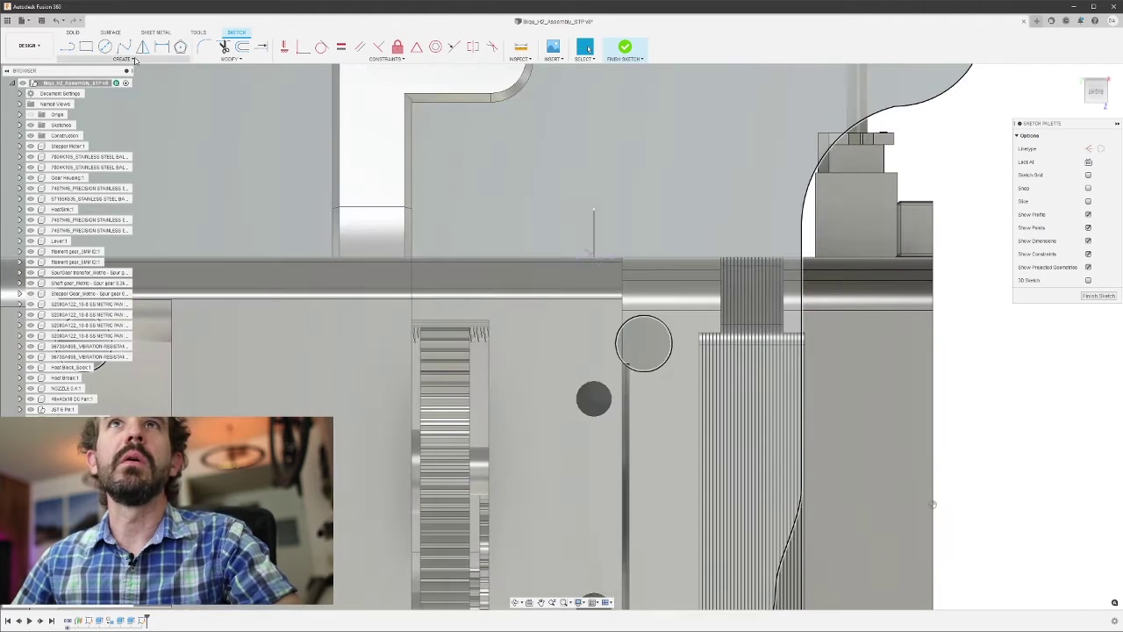
pyautogui.click(122, 58)
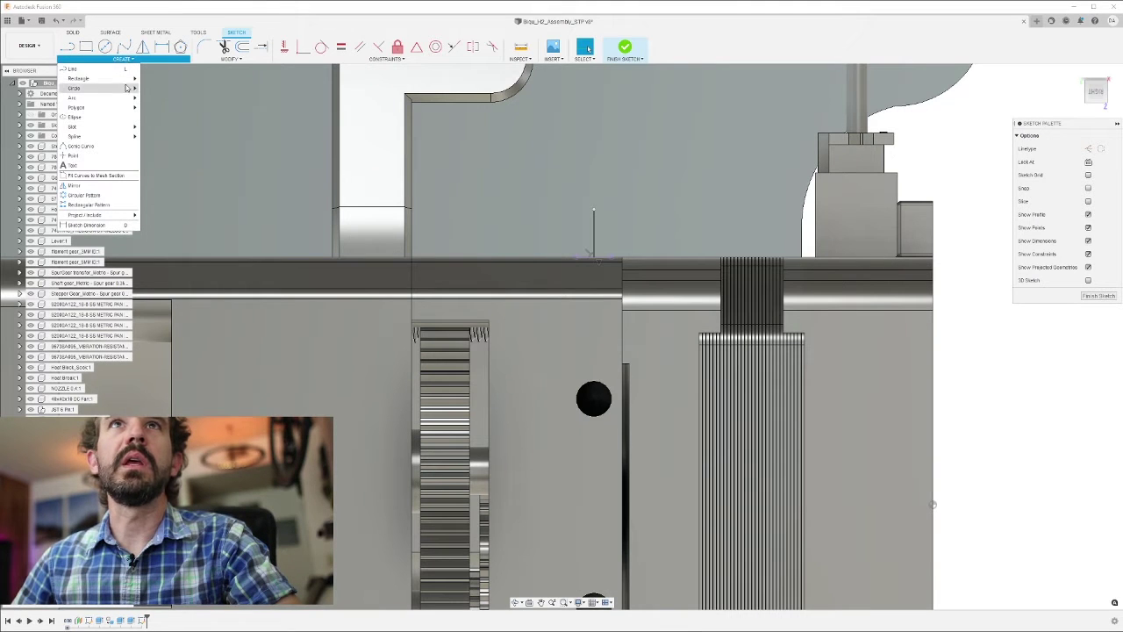
pyautogui.moveTo(132, 79)
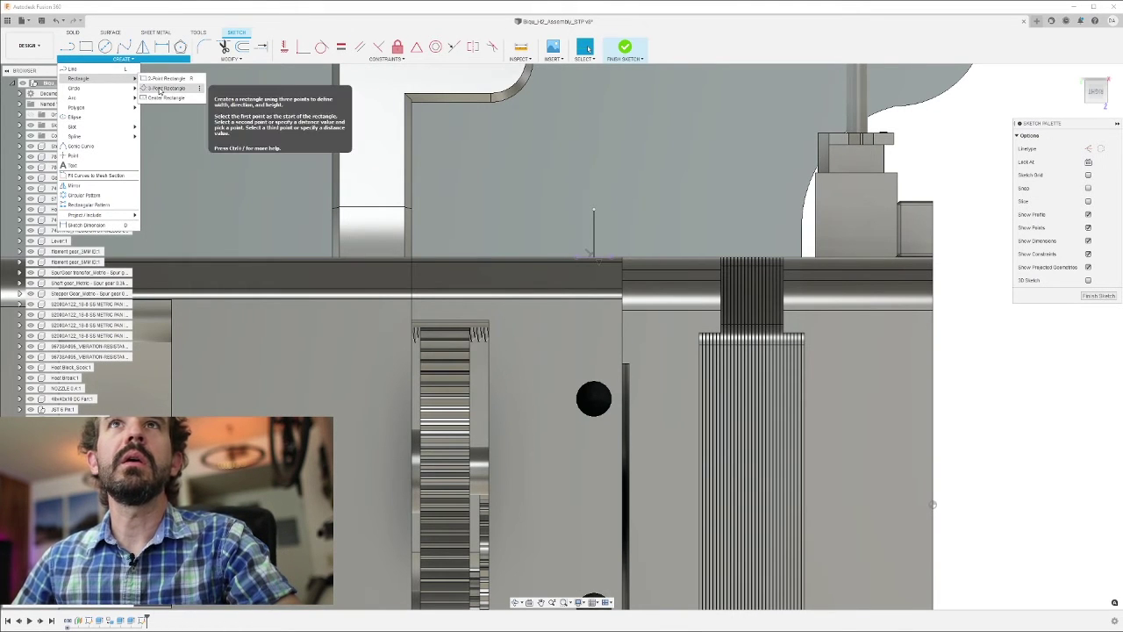
pyautogui.click(198, 98)
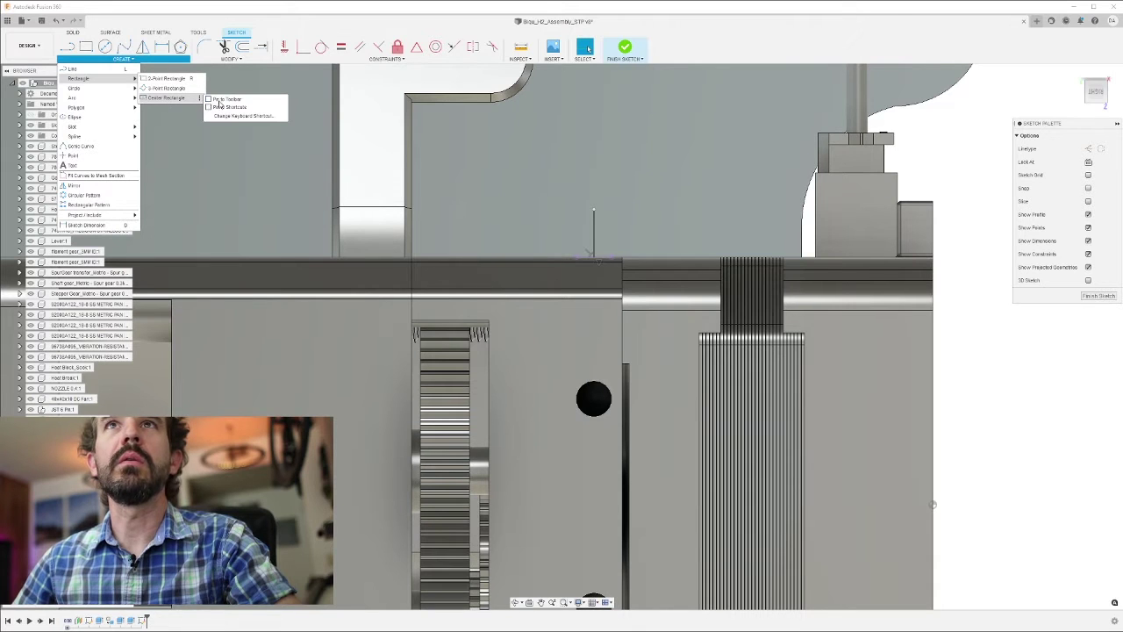
pyautogui.click(228, 96)
# Step: Draw a center rectangle about 0.10 in high, centred on the midpoint of the projected upper hole edge
pyautogui.click(200, 49)
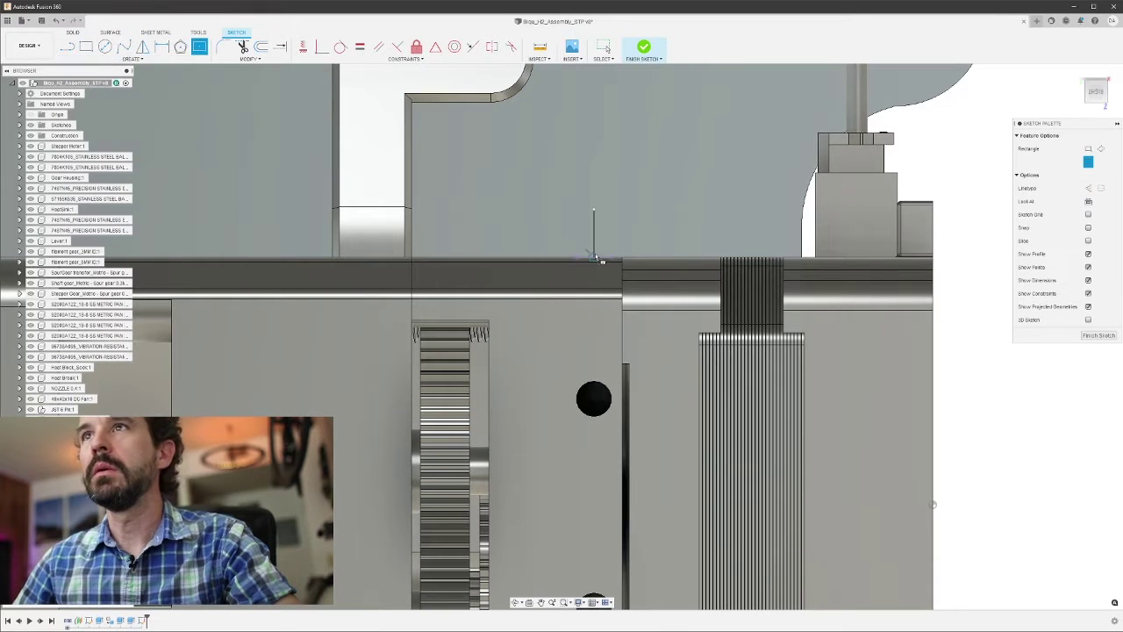
pyautogui.click(593, 256)
pyautogui.click(680, 280)
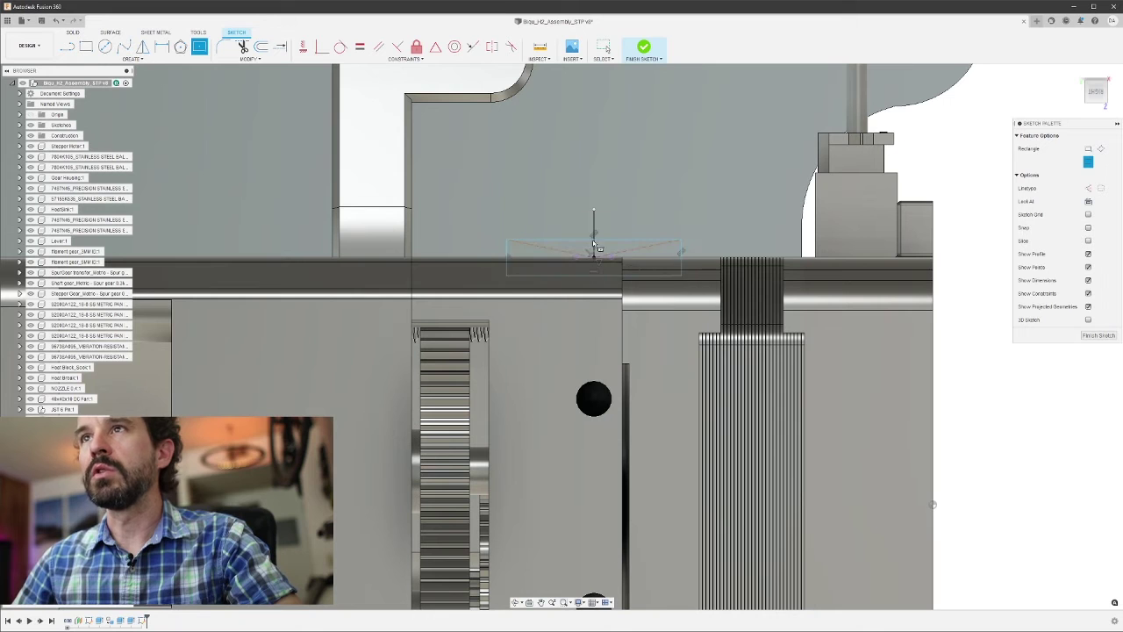
# Step: Draw a second, small center rectangle centred on the midpoint of the projected lower hole edge
pyautogui.scroll(-2, 617, 311)
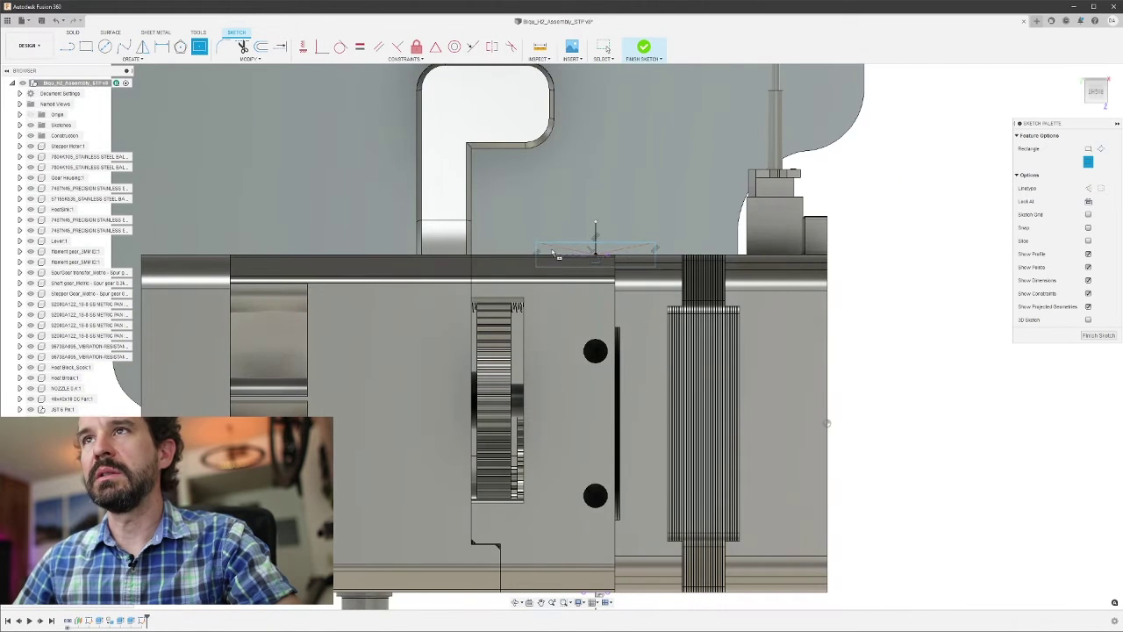
pyautogui.scroll(-2, 559, 341)
pyautogui.scroll(5, 576, 483)
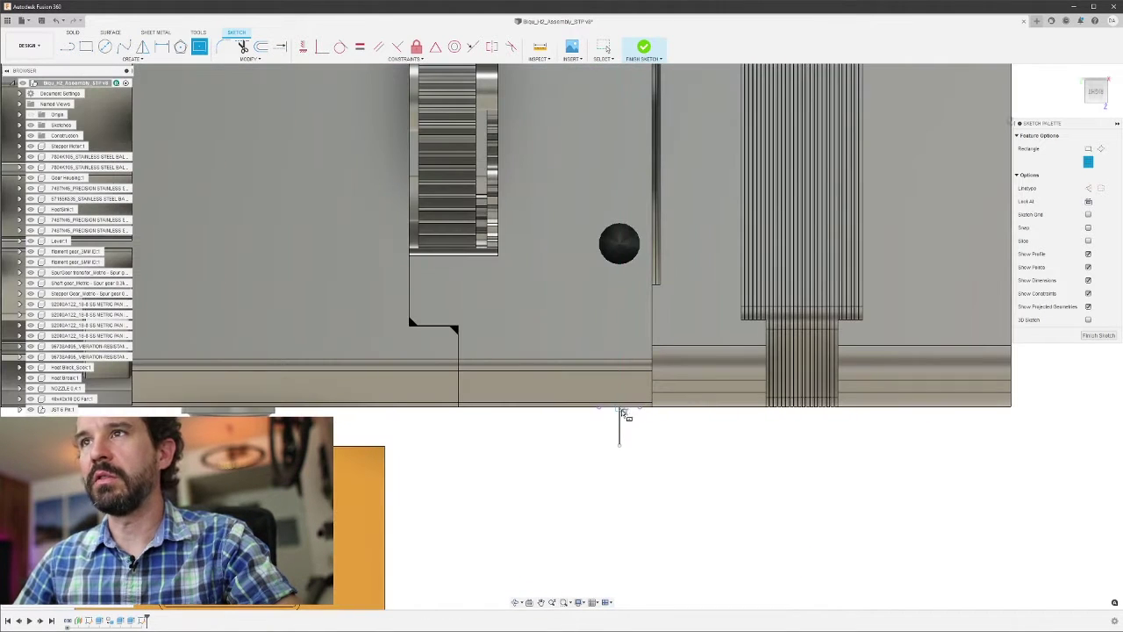
pyautogui.click(620, 407)
pyautogui.scroll(-6, 702, 457)
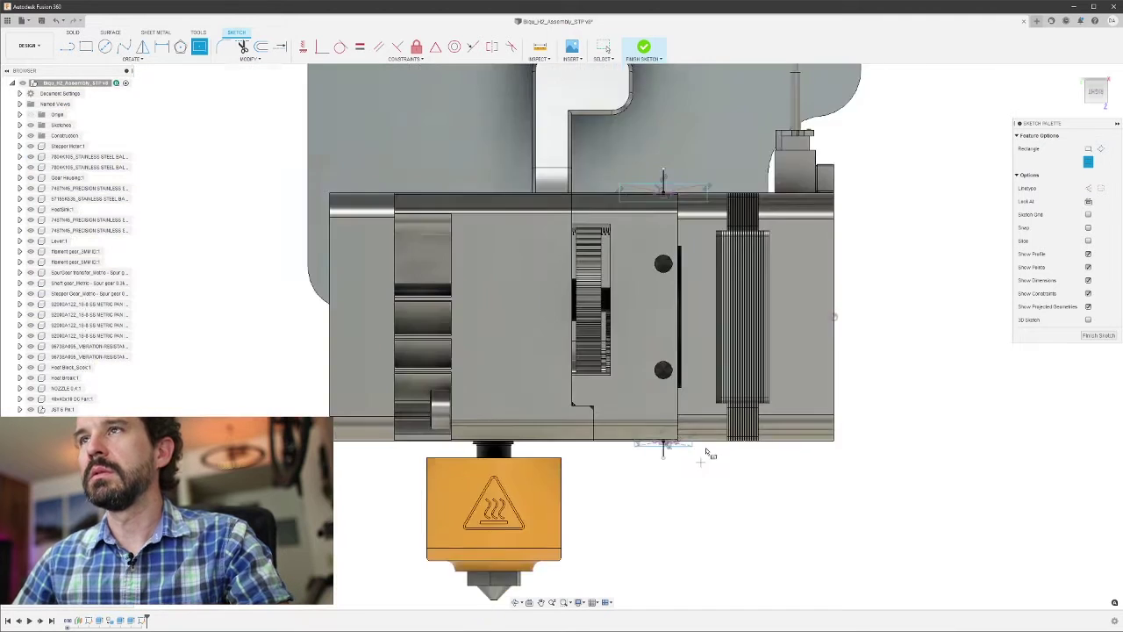
pyautogui.scroll(3, 752, 213)
pyautogui.scroll(3, 749, 215)
pyautogui.press('Escape')
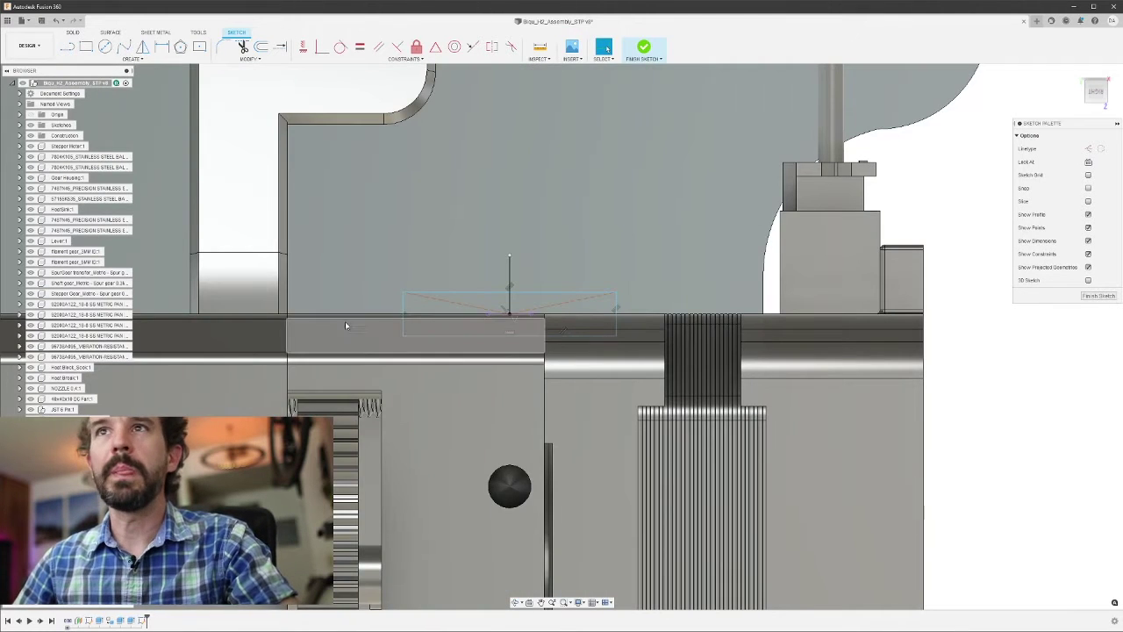
# Step: Dimension the upper rectangle's height, and delete that dimension again
pyautogui.press('d')
pyautogui.click(404, 315)
pyautogui.click(995, 350)
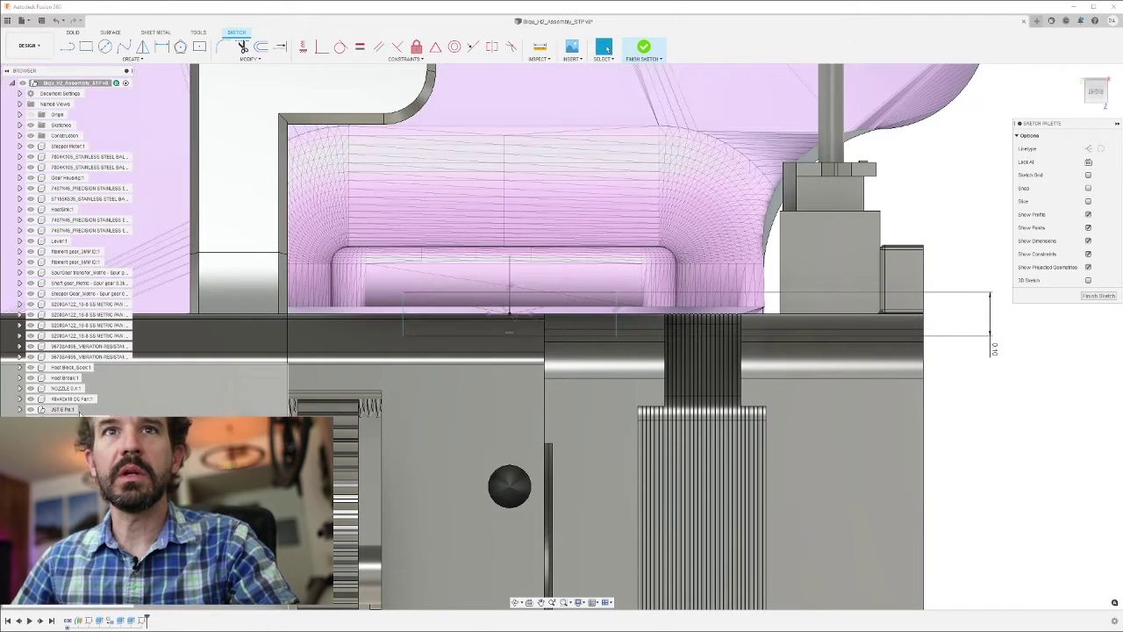
pyautogui.click(998, 352)
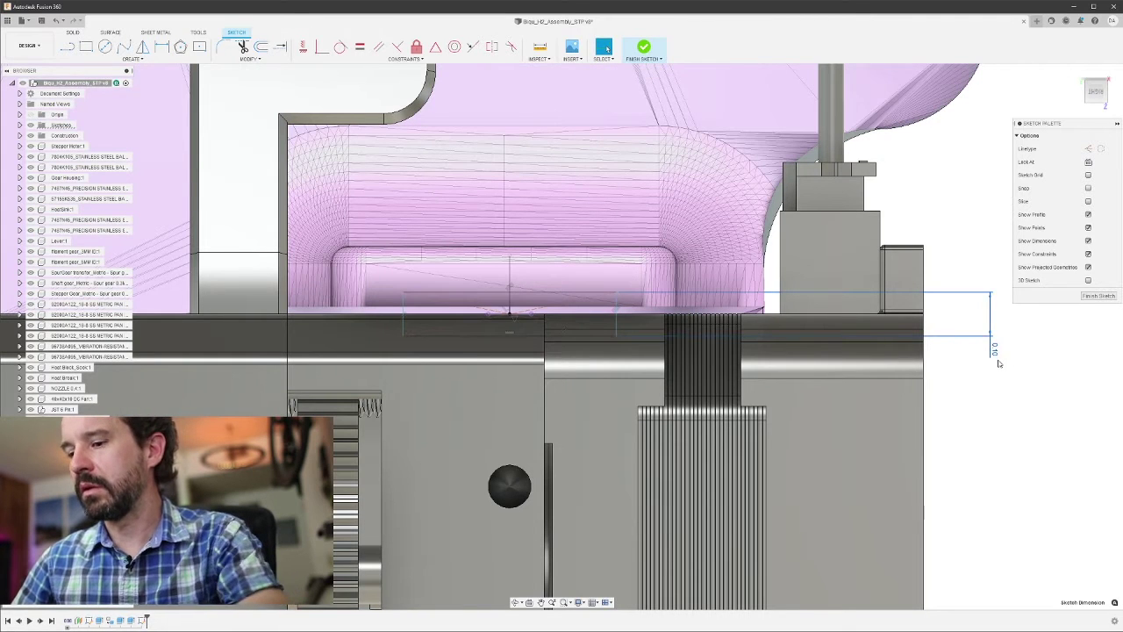
pyautogui.press('Delete')
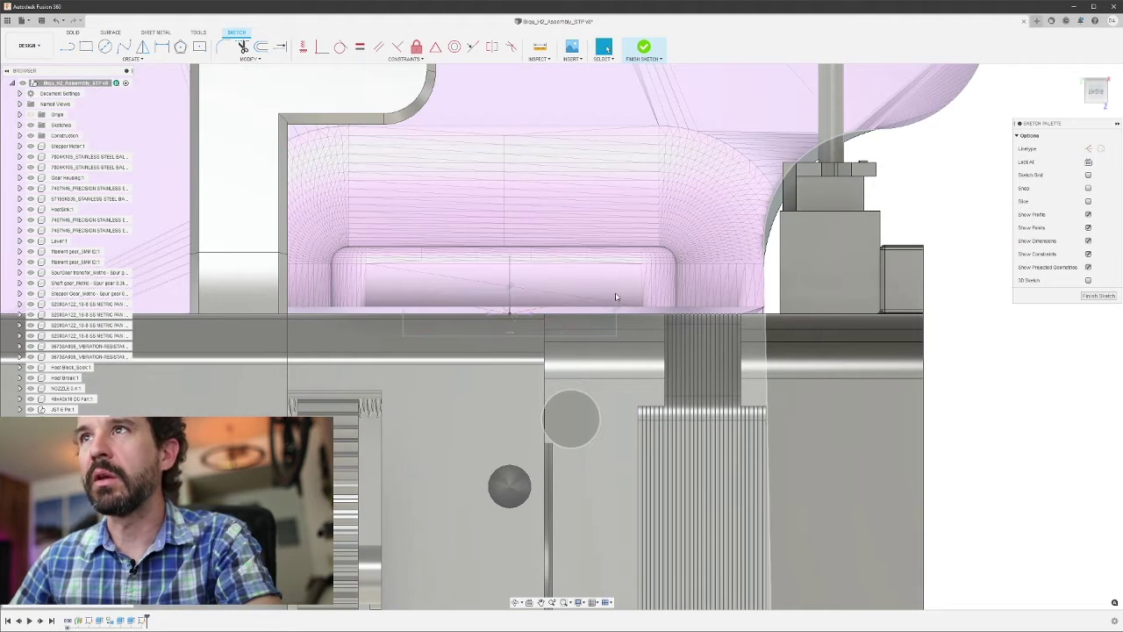
# Step: Enlarge the upper rectangle by moving its outer corner until it is slightly wider and higher than the recess behind it
pyautogui.click(616, 297)
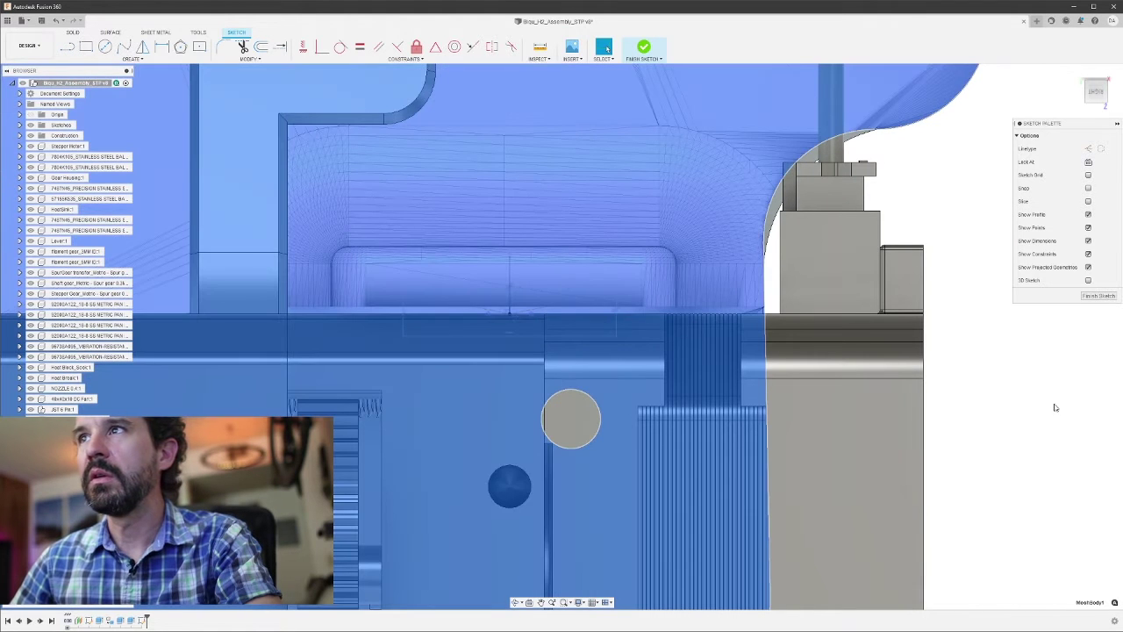
pyautogui.click(1057, 406)
pyautogui.click(616, 339)
pyautogui.click(501, 335)
pyautogui.click(409, 311)
pyautogui.scroll(-3, 1011, 424)
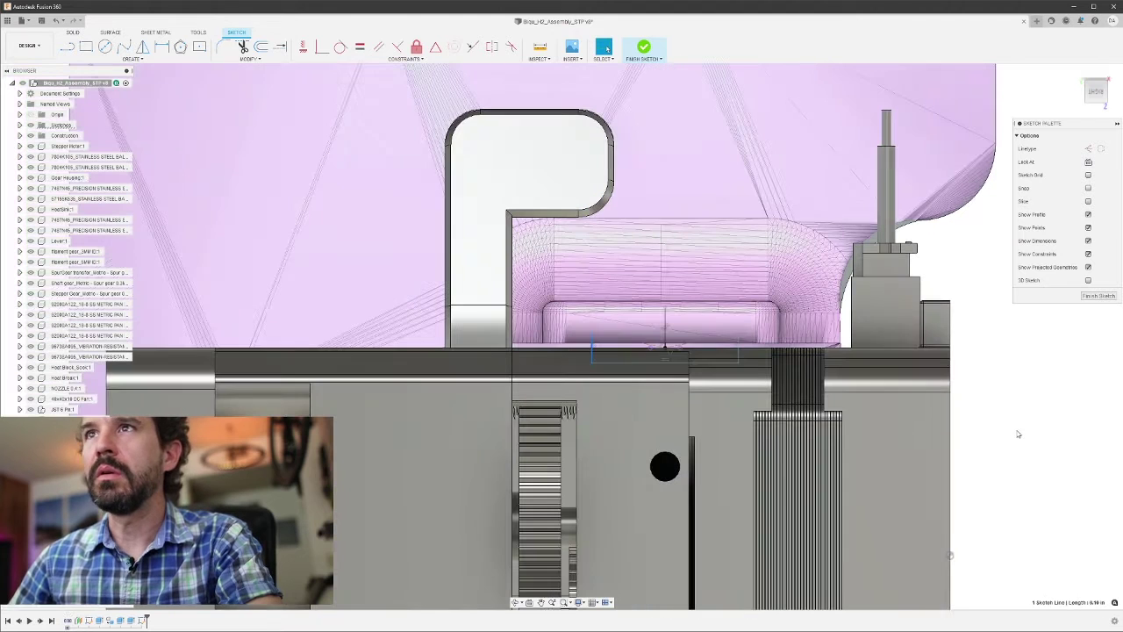
pyautogui.click(1024, 439)
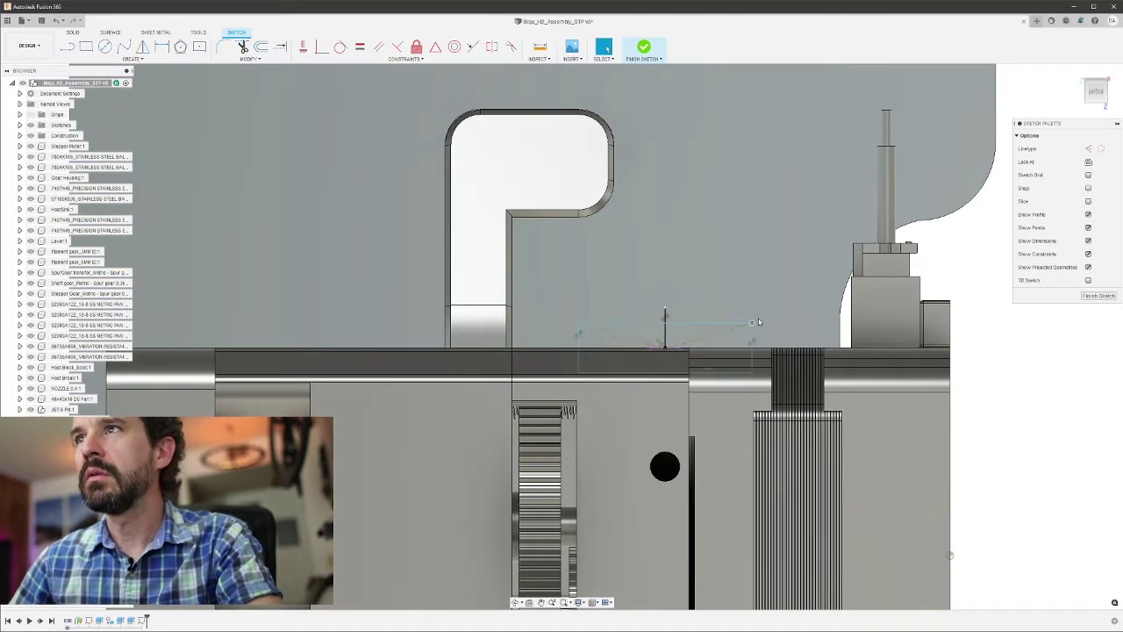
pyautogui.press('Escape')
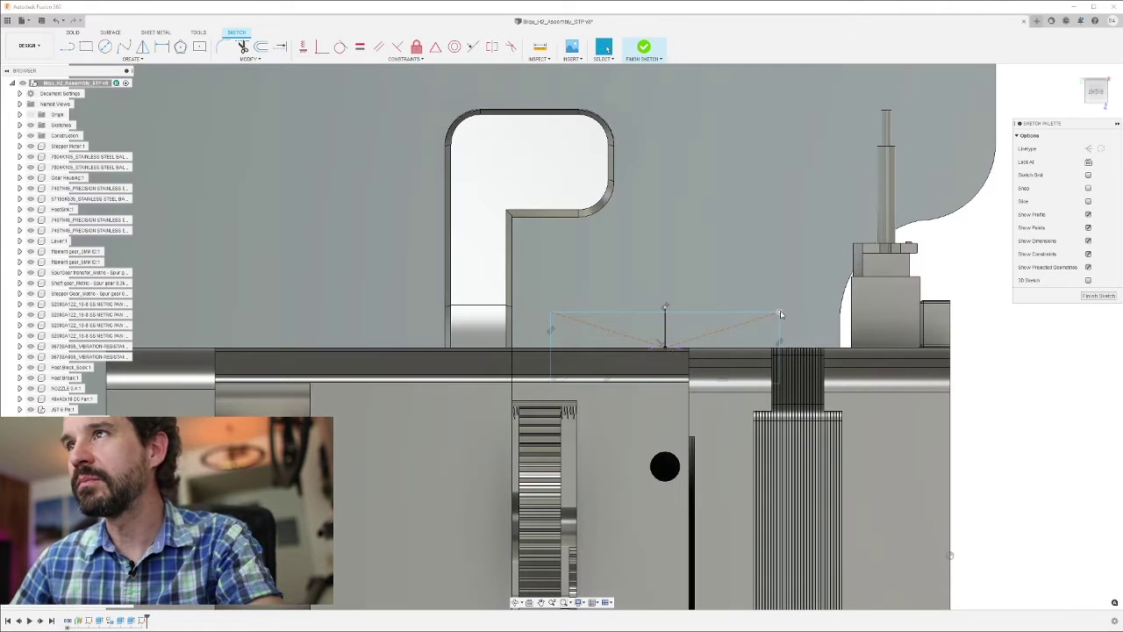
pyautogui.moveTo(780, 313); pyautogui.dragTo(801, 295)
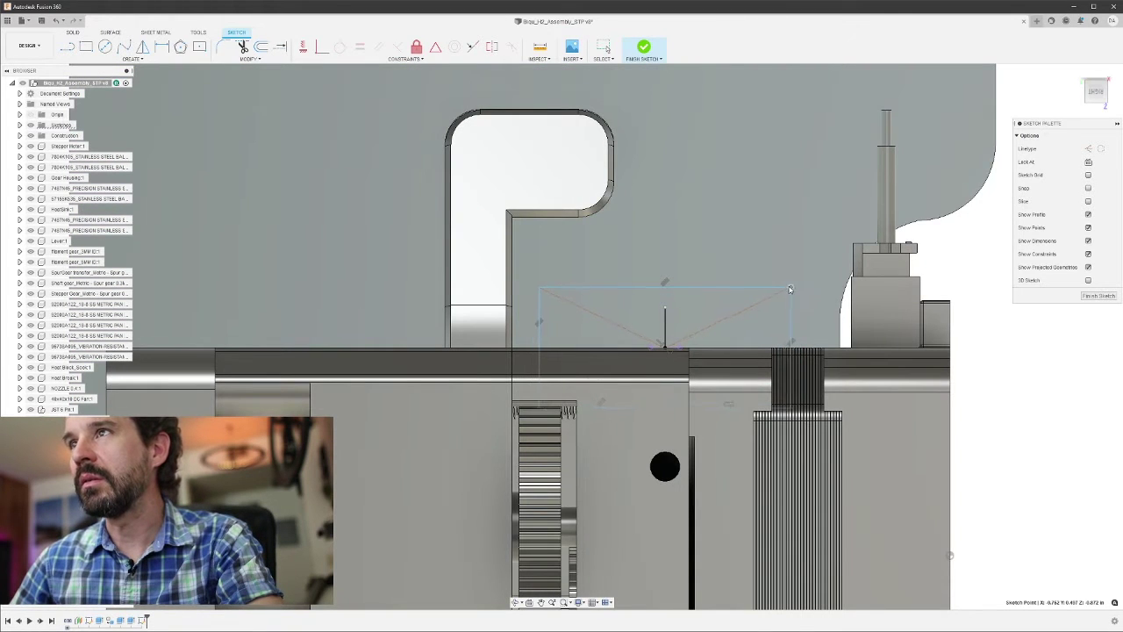
pyautogui.press('Escape')
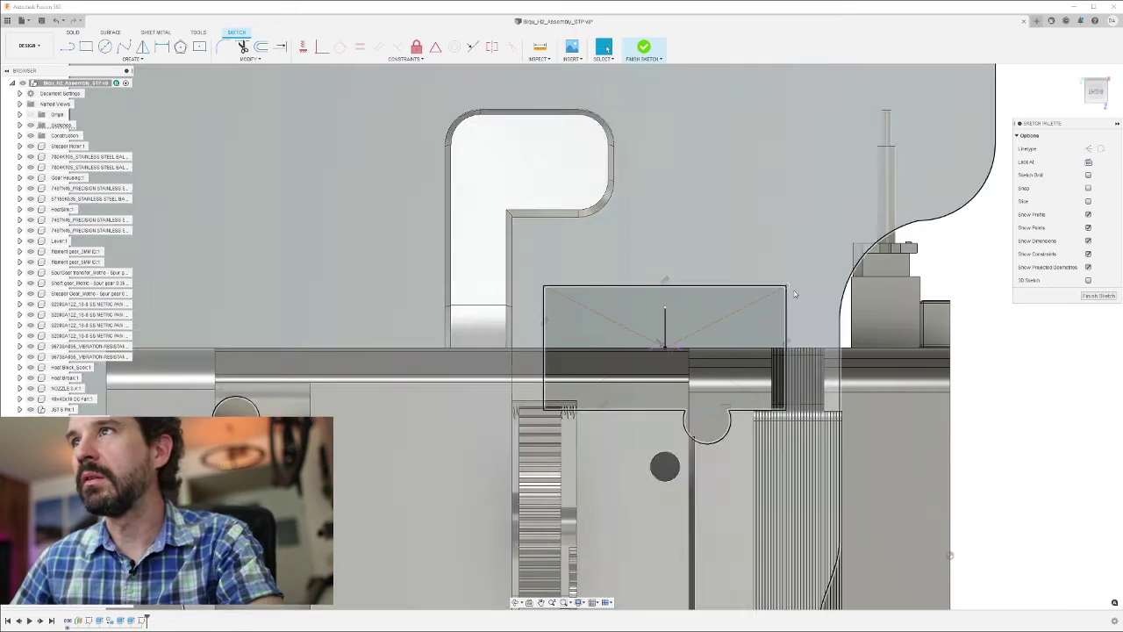
pyautogui.moveTo(788, 286); pyautogui.dragTo(783, 287)
pyautogui.click(784, 287)
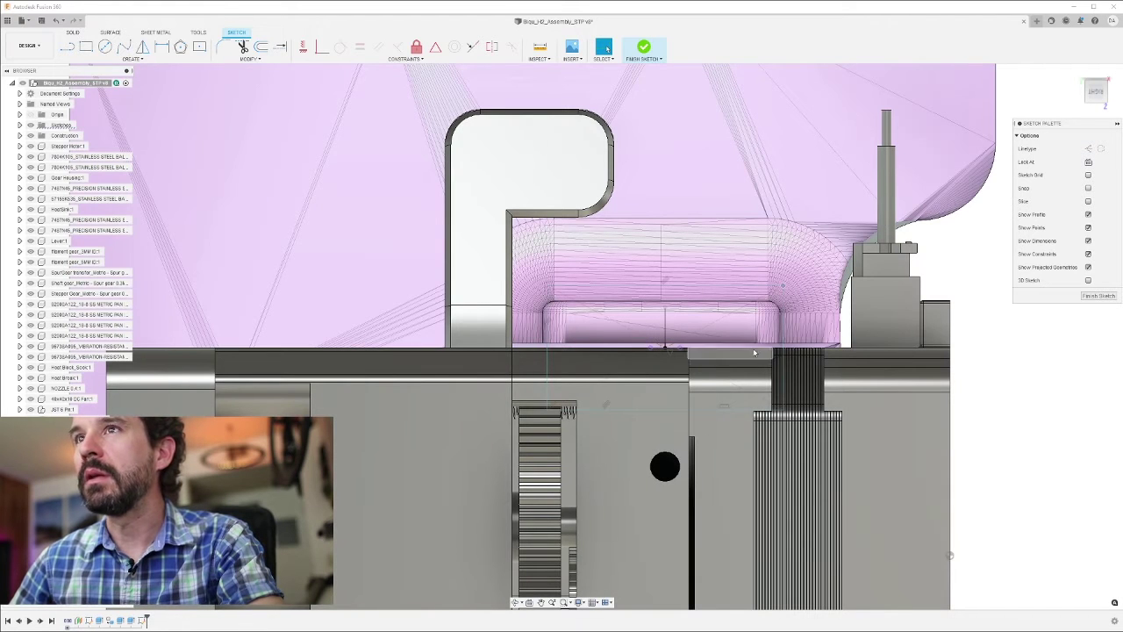
pyautogui.press('d')
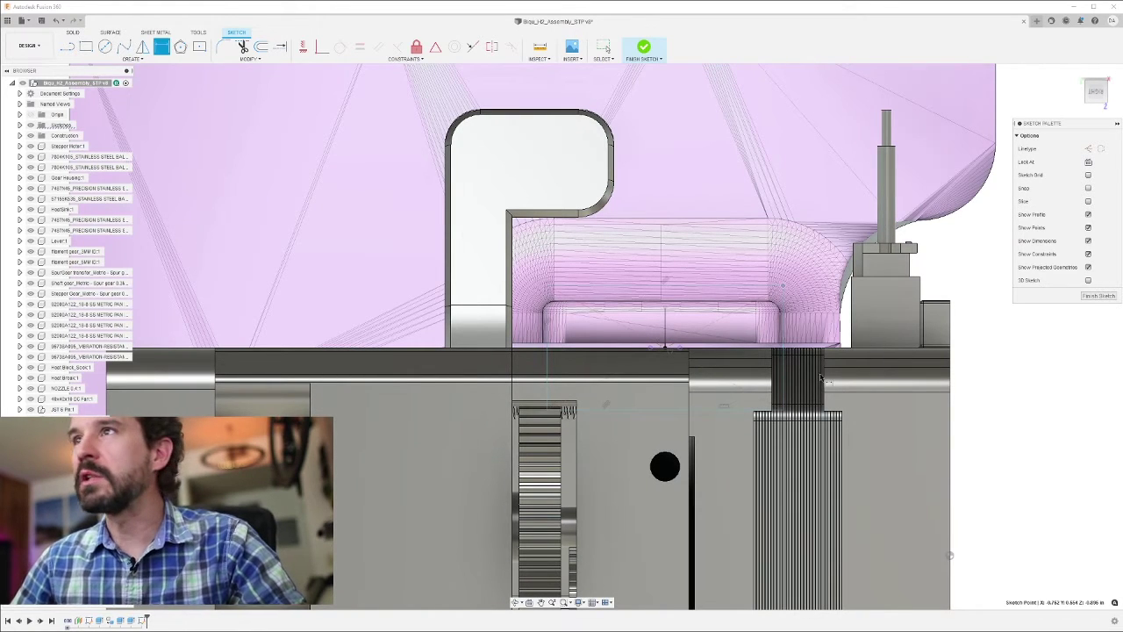
pyautogui.click(702, 413)
pyautogui.click(703, 415)
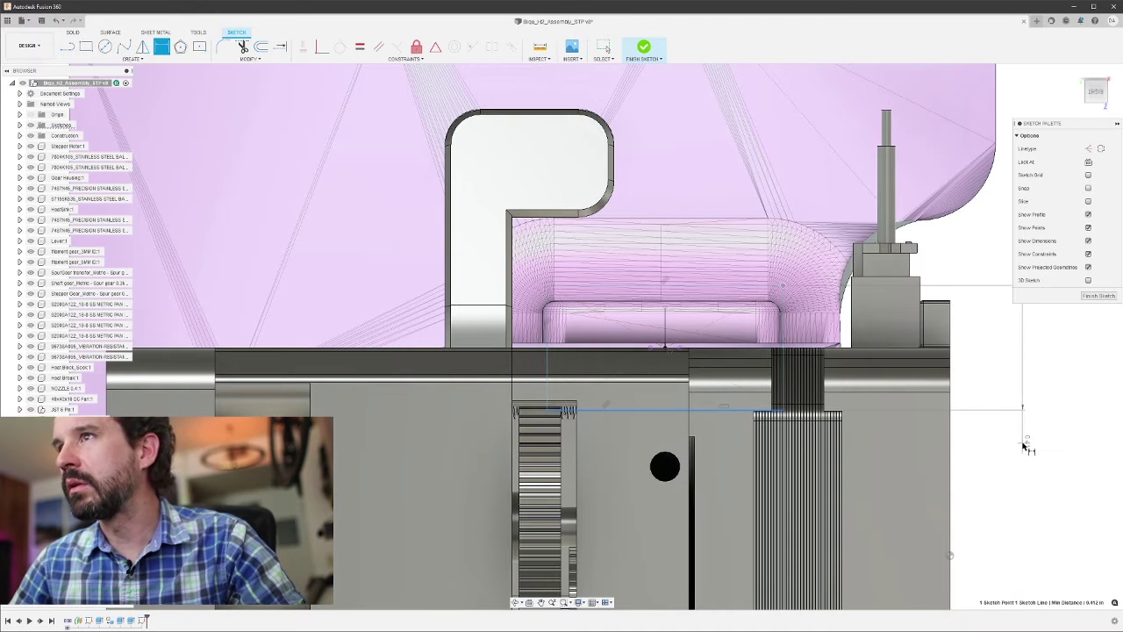
pyautogui.press('Return')
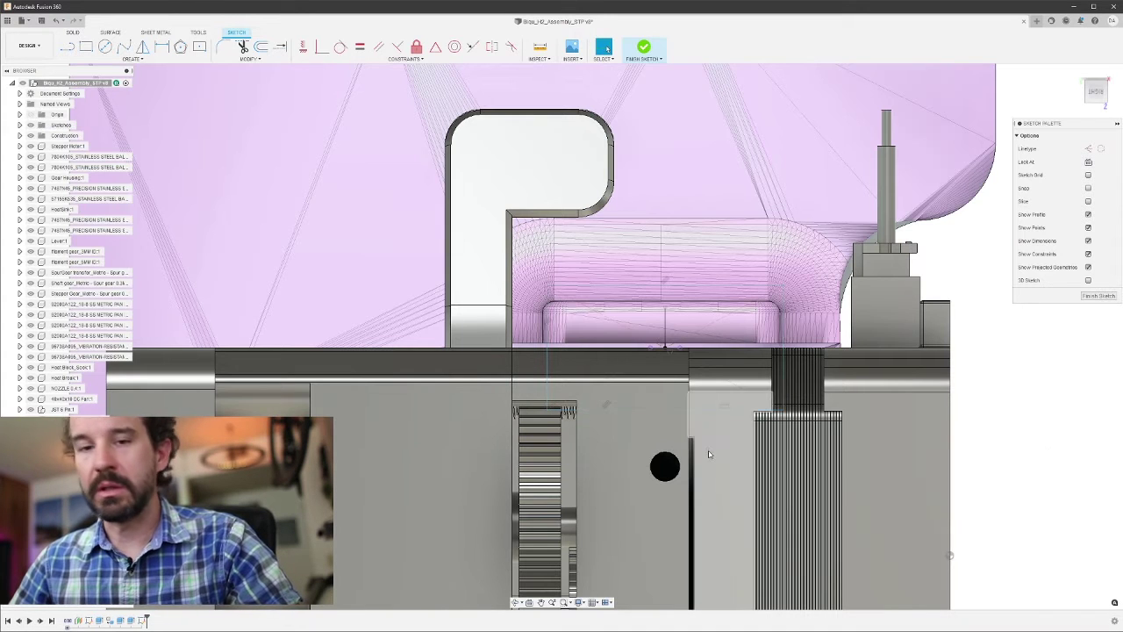
# Step: Dimension the upper rectangle's width at 0.75 in
pyautogui.press('p')
pyautogui.click(701, 412)
pyautogui.click(1057, 483)
pyautogui.write('1')
pyautogui.press('Return')
pyautogui.press('p')
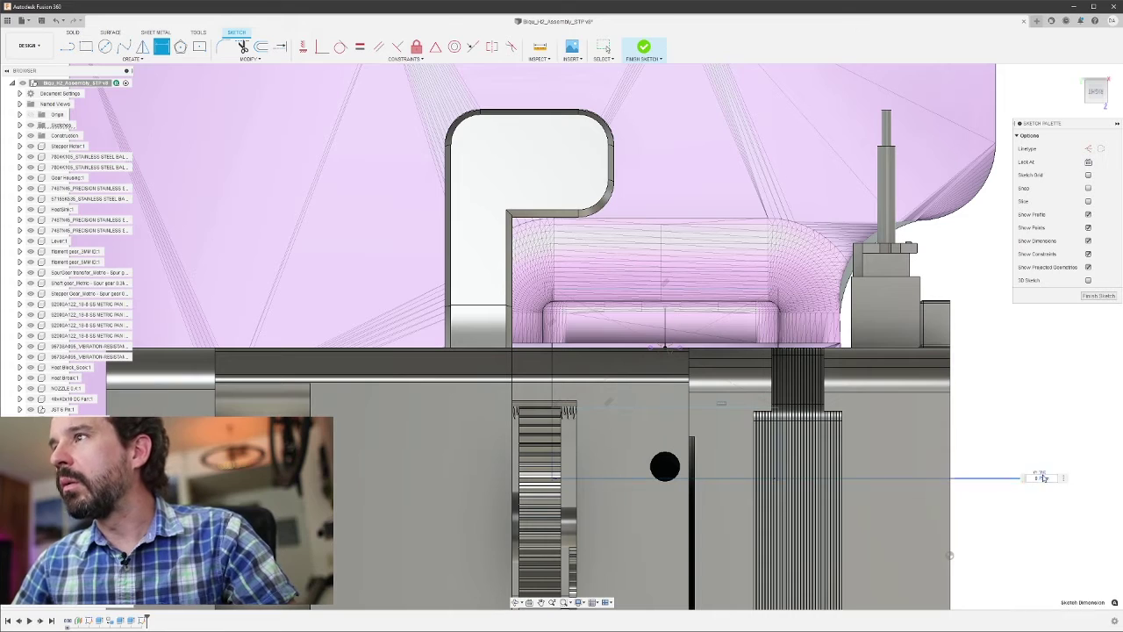
# Step: Try to set the upper rectangle's width to 0.8 in, inspect the sketch, and undo the change
pyautogui.doubleClick(1041, 475)
pyautogui.write('0.8')
pyautogui.press('Return')
pyautogui.press('r')
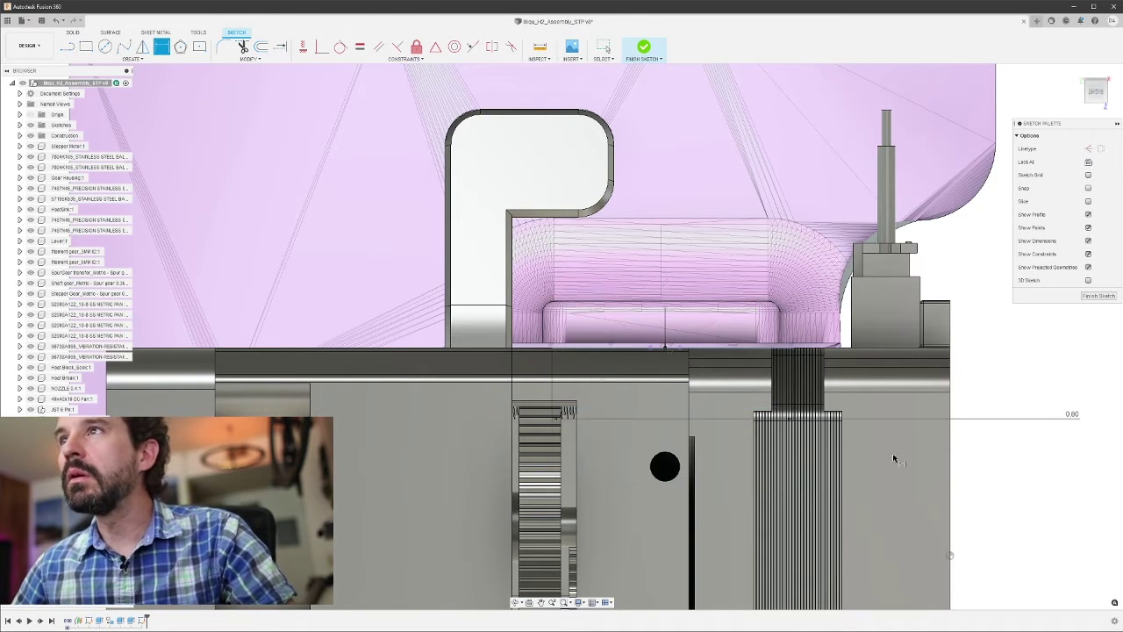
pyautogui.scroll(-3, 695, 375)
pyautogui.scroll(6, 700, 376)
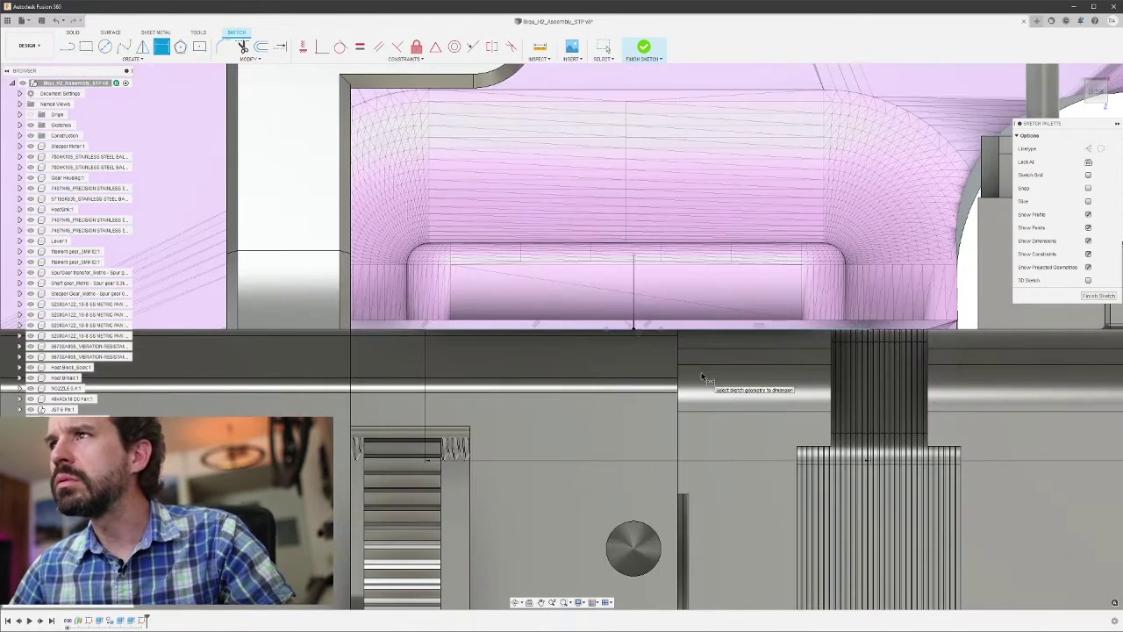
pyautogui.scroll(-4, 704, 377)
pyautogui.scroll(-2, 754, 417)
pyautogui.scroll(-2, 856, 413)
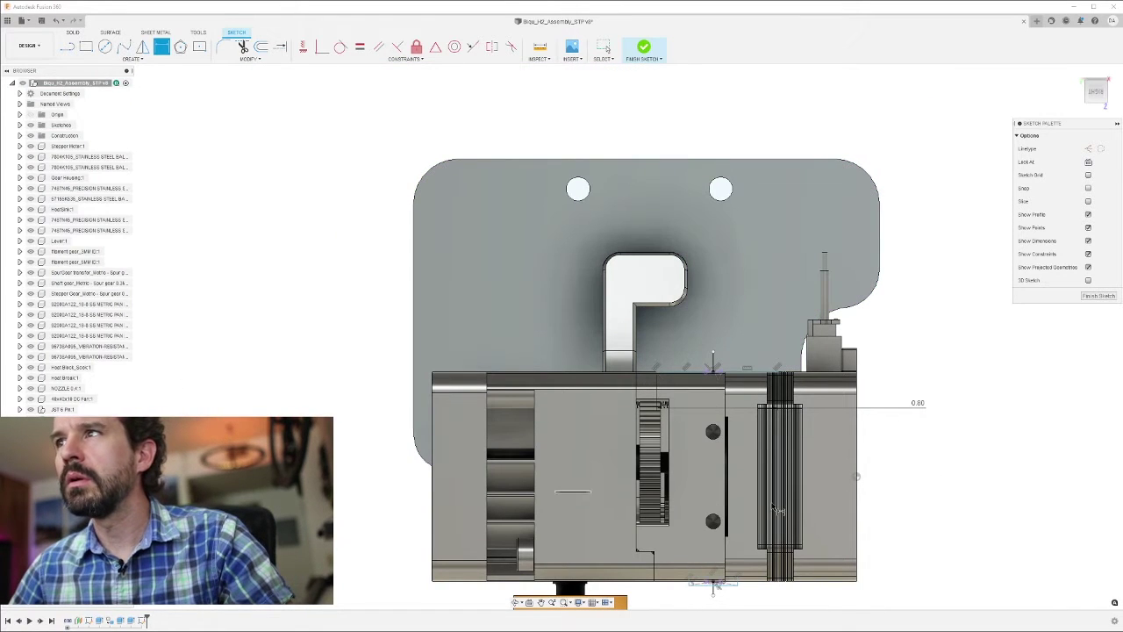
pyautogui.scroll(3, 939, 439)
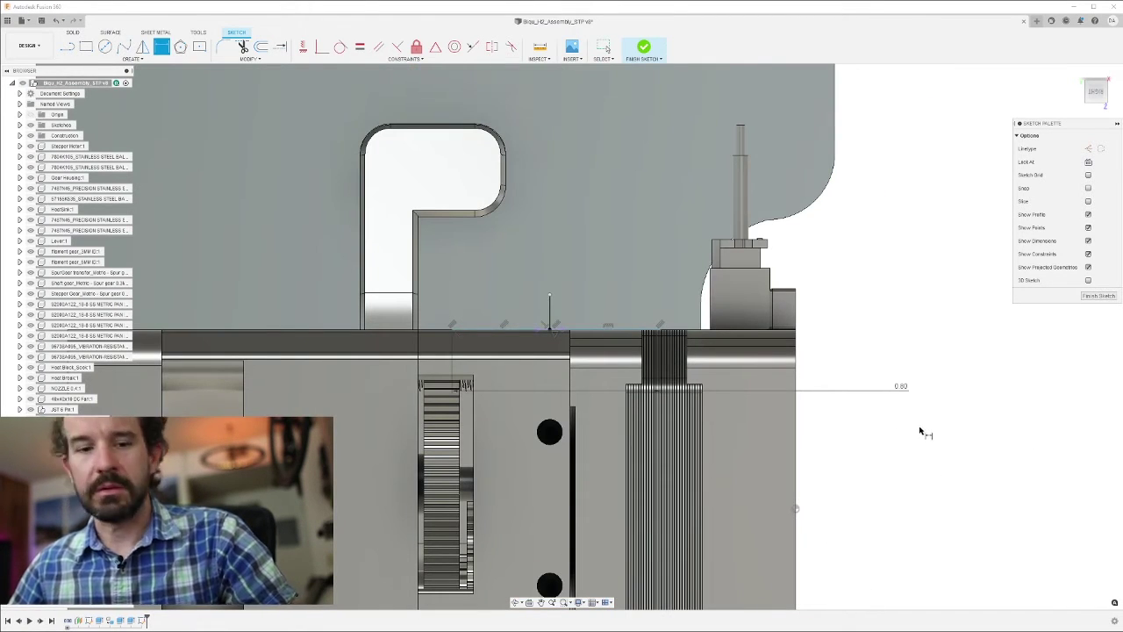
pyautogui.press('Escape')
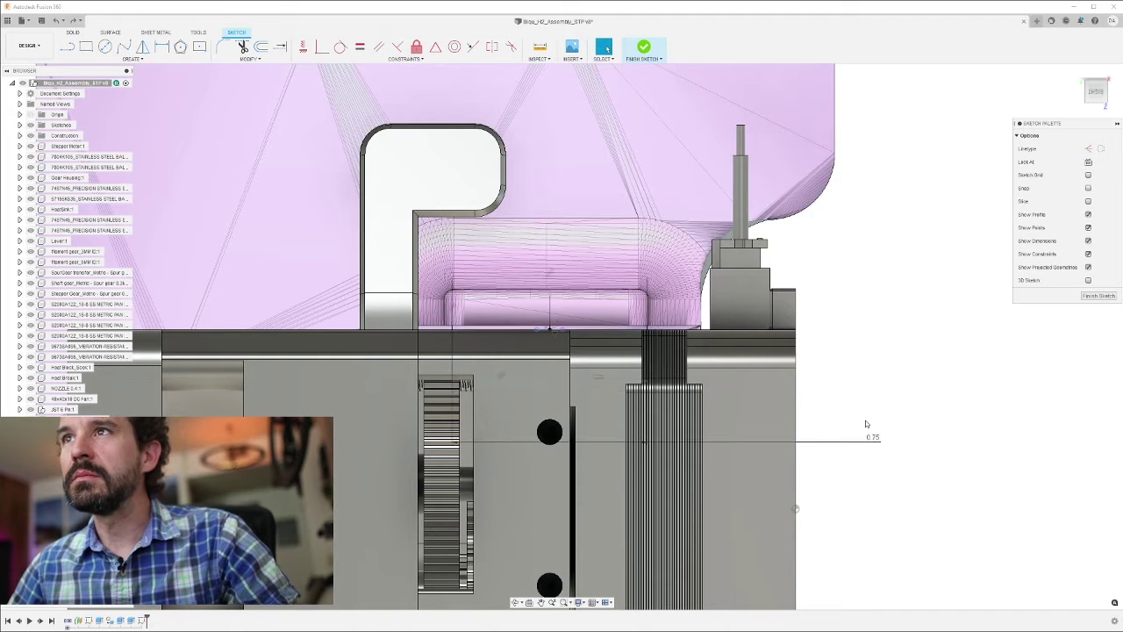
# Step: Try a width of 0.85 in for the upper rectangle
pyautogui.doubleClick(873, 439)
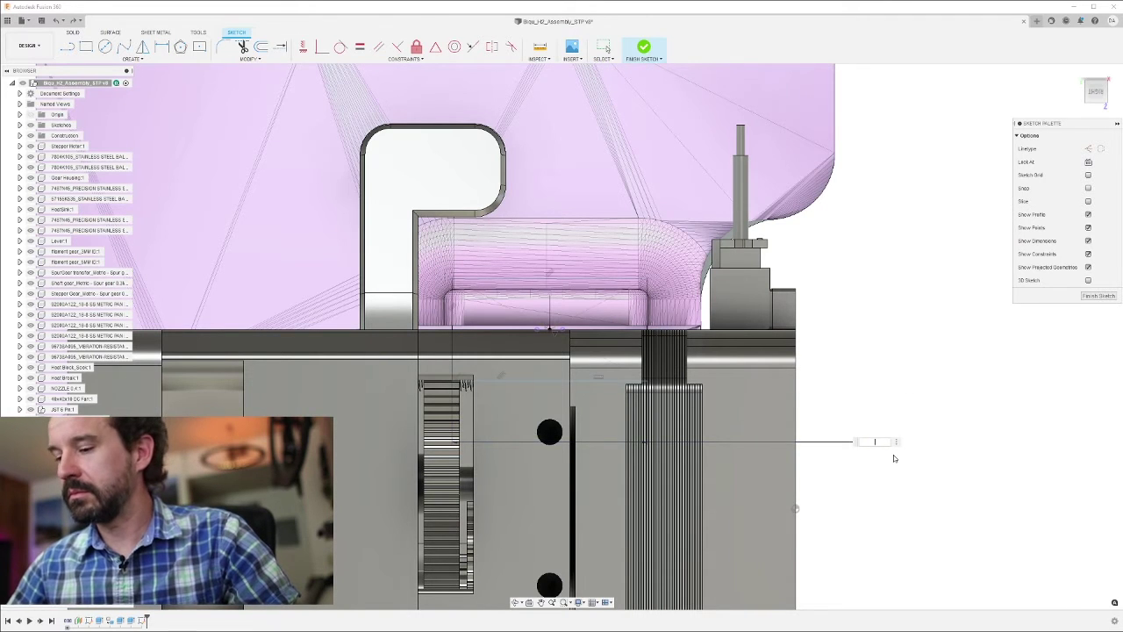
pyautogui.write('0.85')
pyautogui.press('Return')
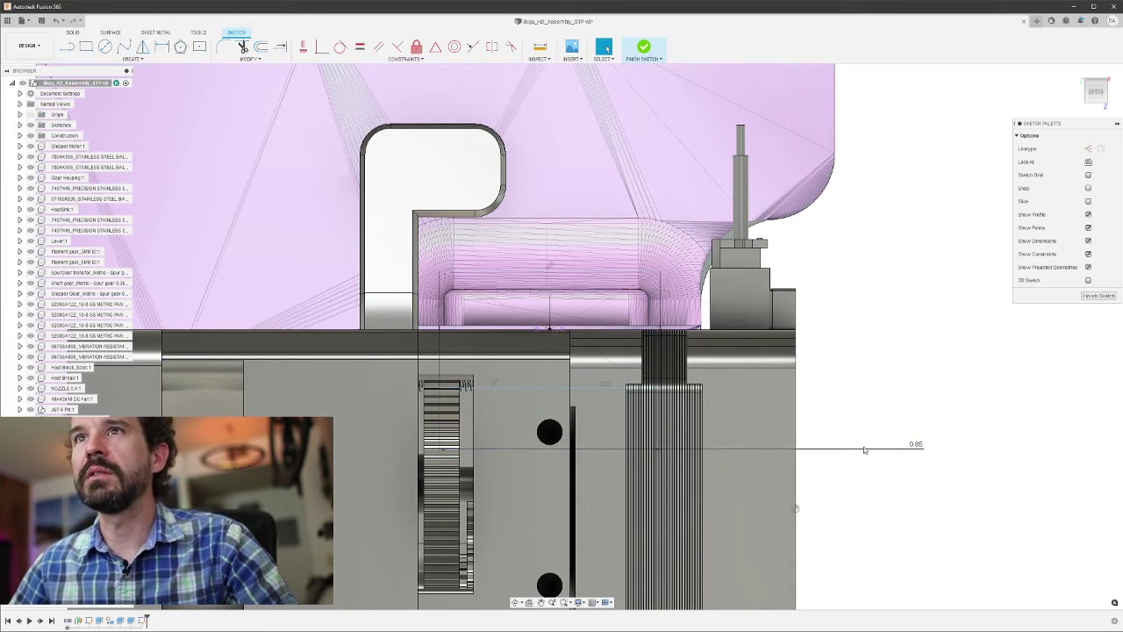
# Step: Set the upper rectangle's width to 0.8 in
pyautogui.doubleClick(917, 445)
pyautogui.write('0.8')
pyautogui.press('Return')
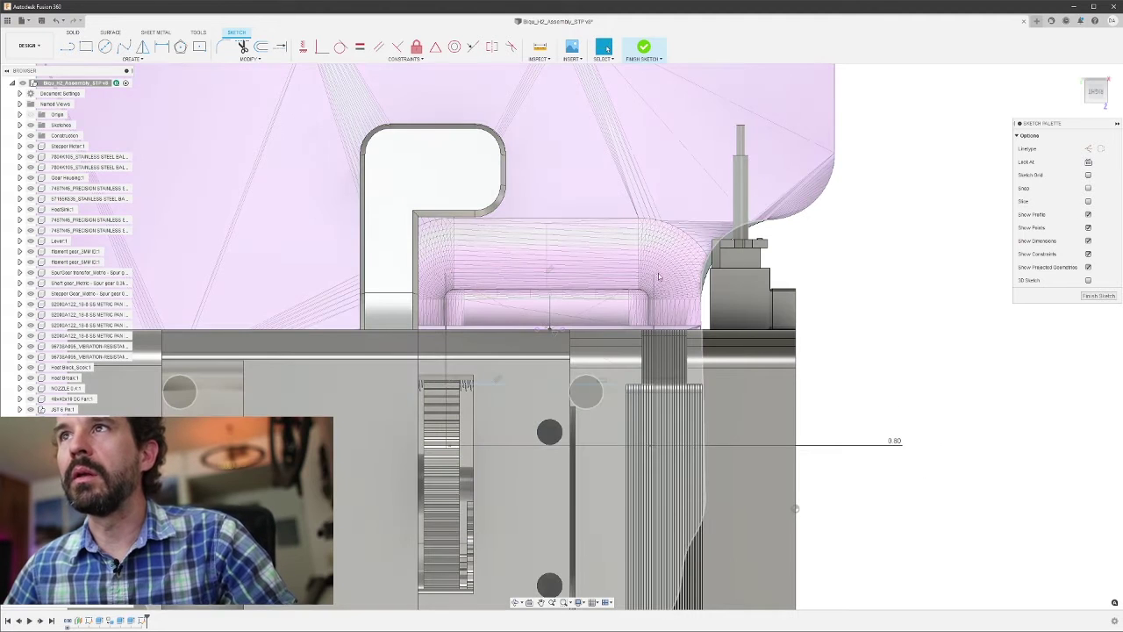
# Step: Dimension the upper rectangle's height at 0.4 in
pyautogui.press('d')
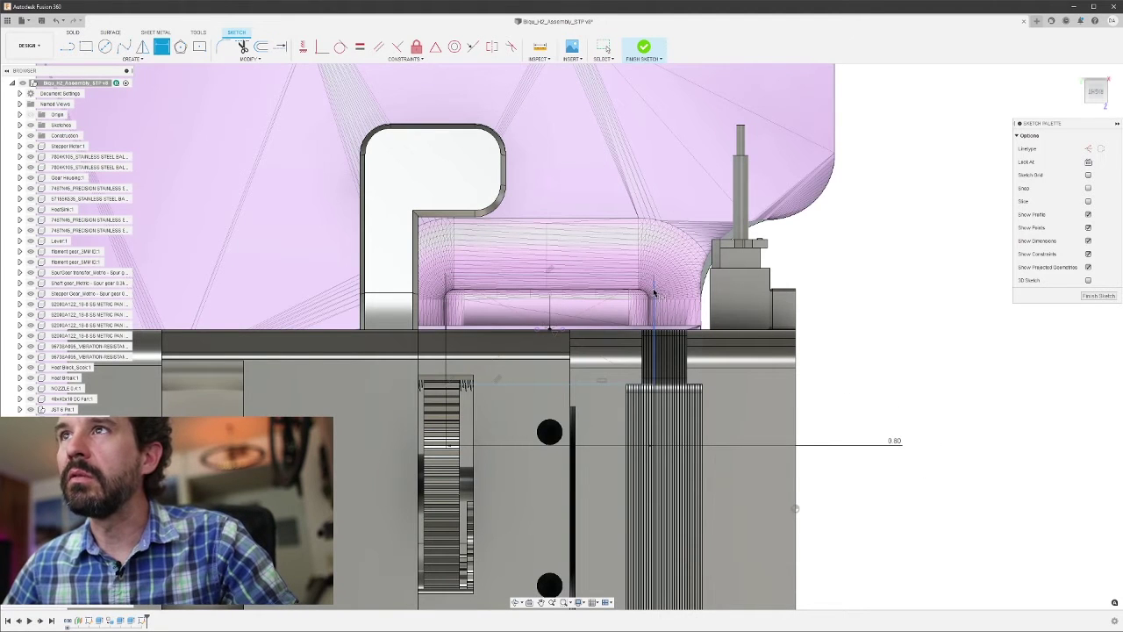
pyautogui.click(654, 292)
pyautogui.click(851, 331)
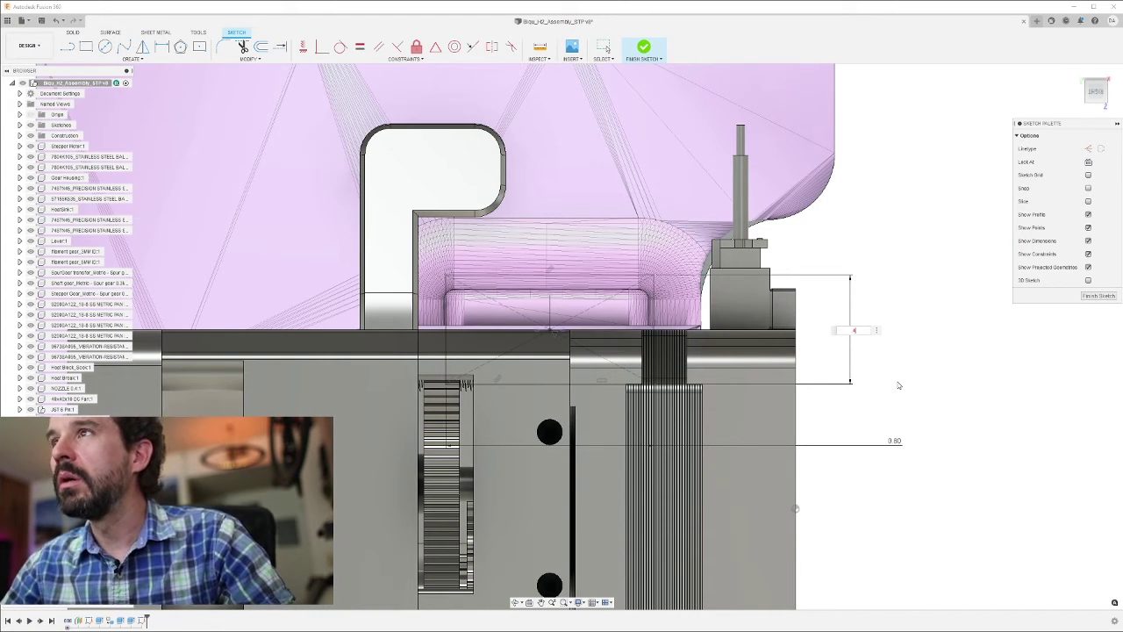
pyautogui.press('Return')
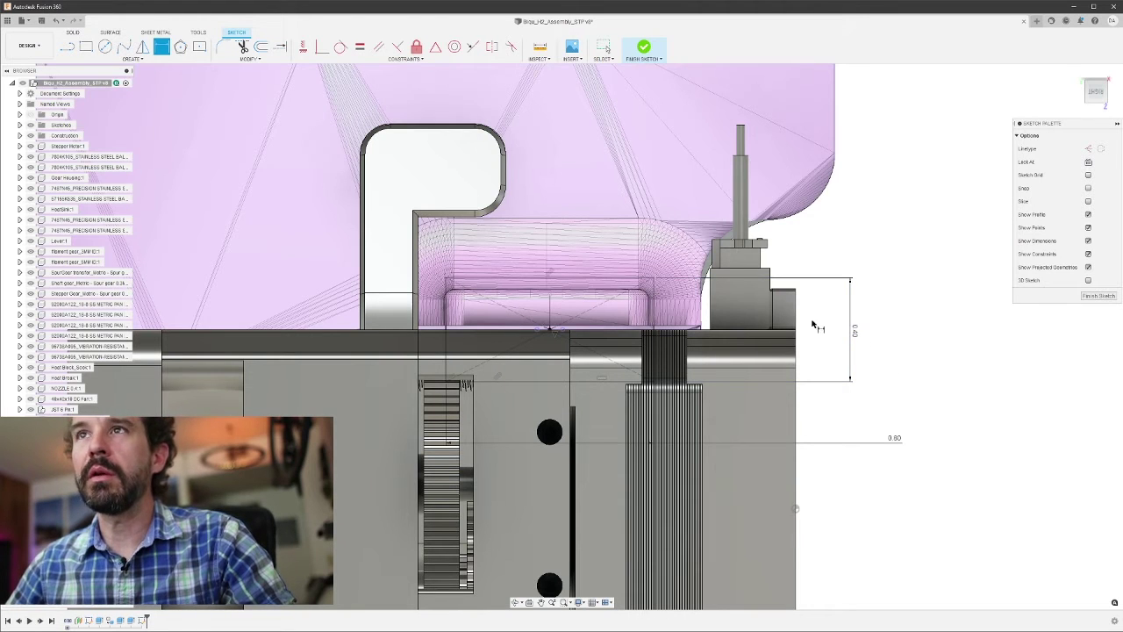
# Step: Set the upper rectangle's height to 0.375 in and leave the Dimension tool
pyautogui.doubleClick(854, 344)
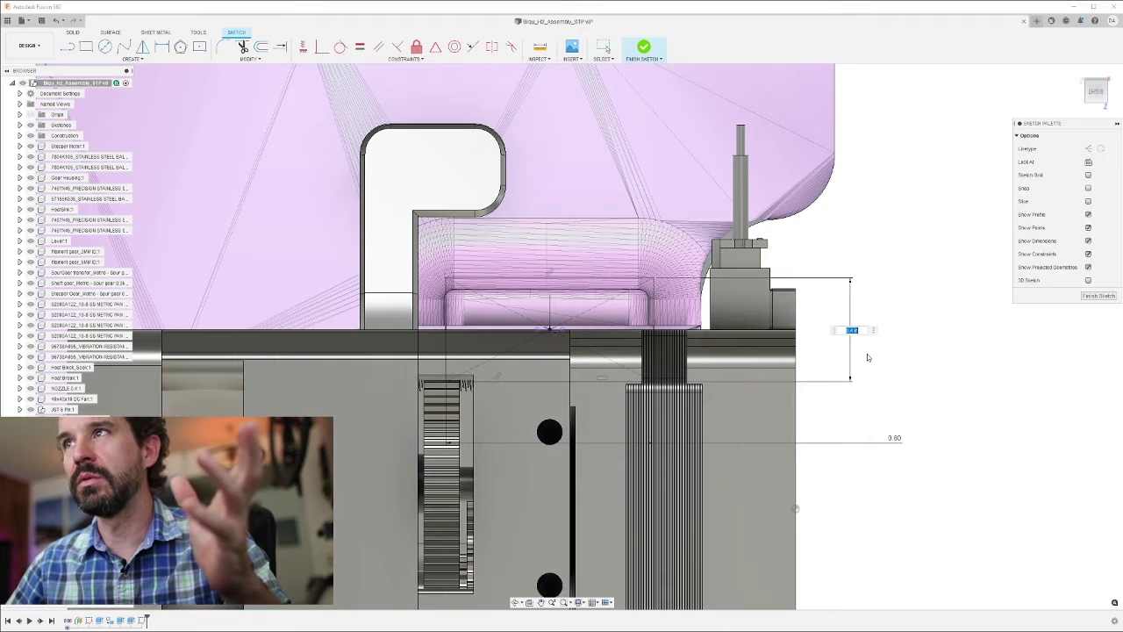
pyautogui.press('BackSpace')
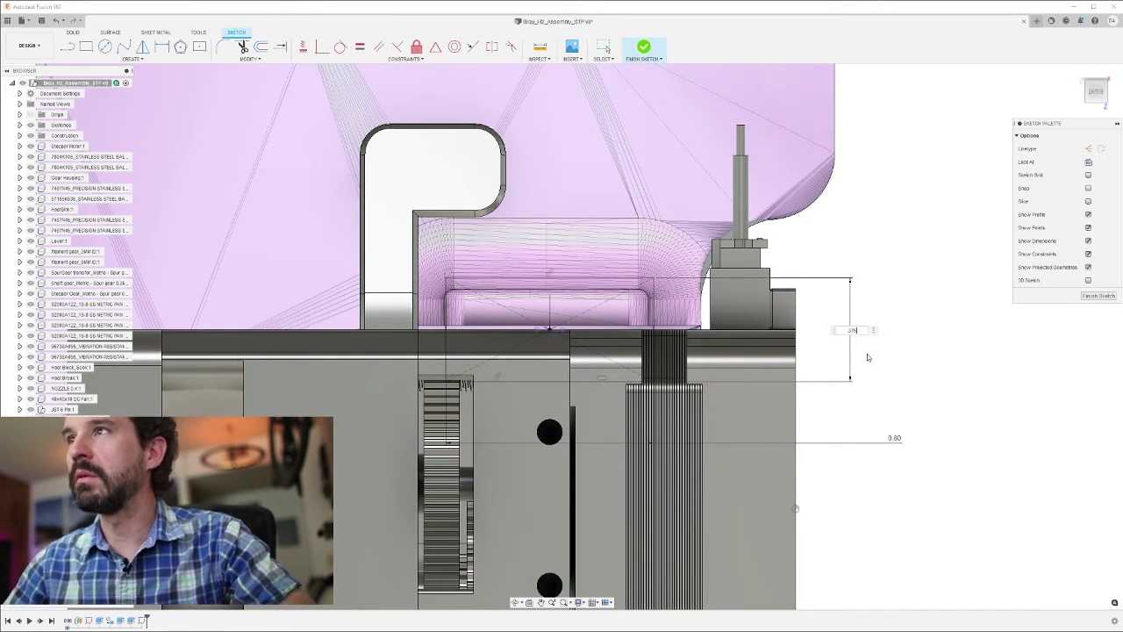
pyautogui.write('.375')
pyautogui.press('Return')
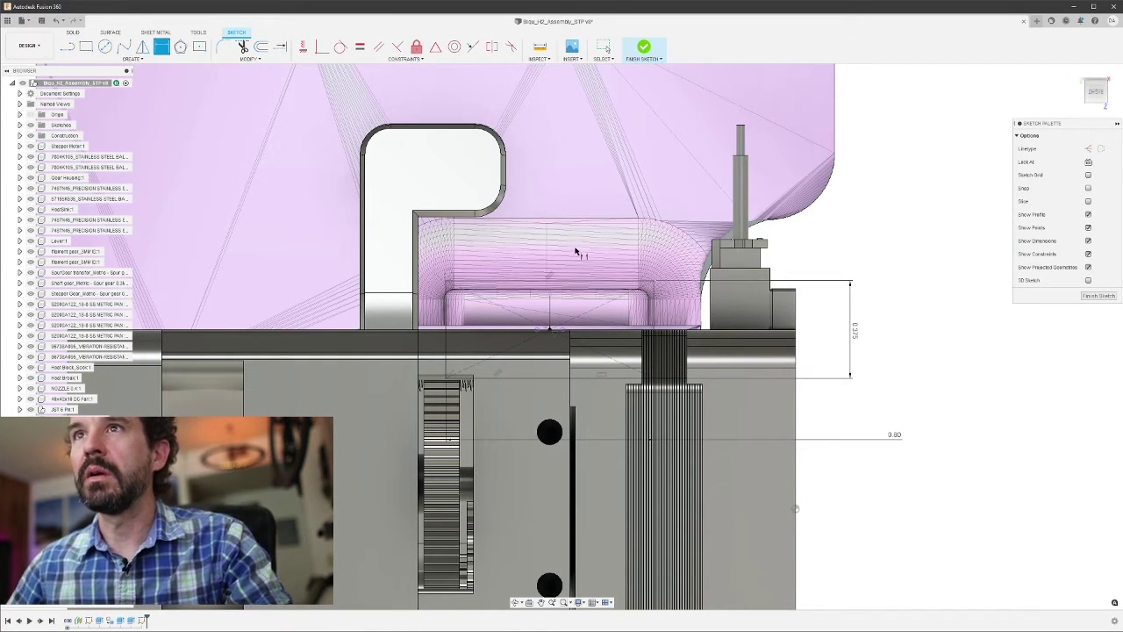
pyautogui.press('Escape')
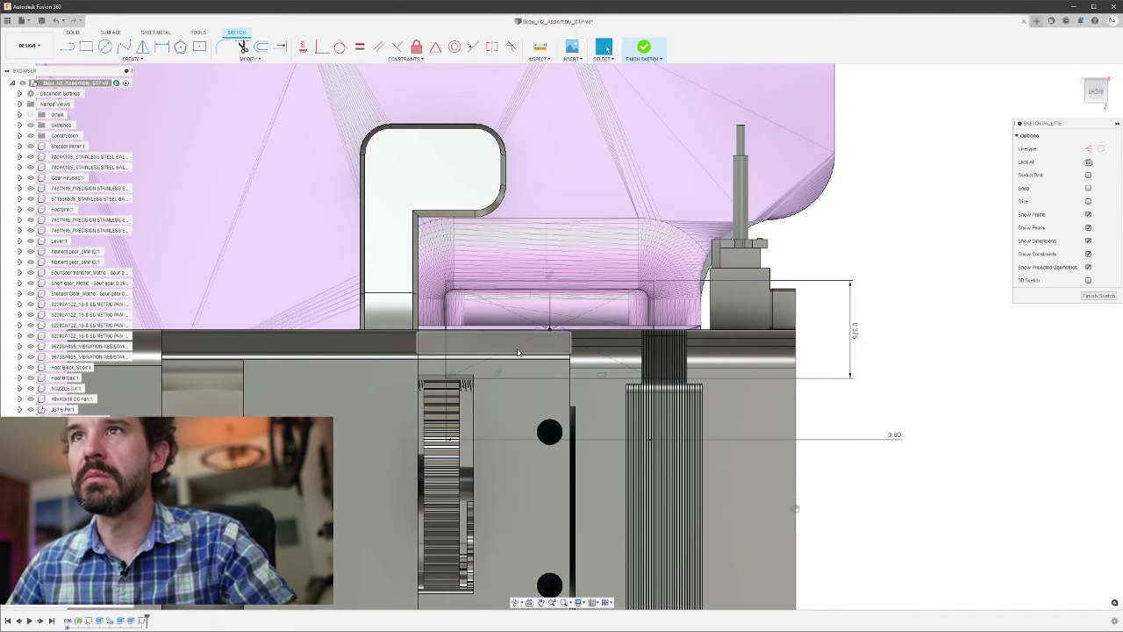
pyautogui.scroll(3, 471, 334)
pyautogui.press('l')
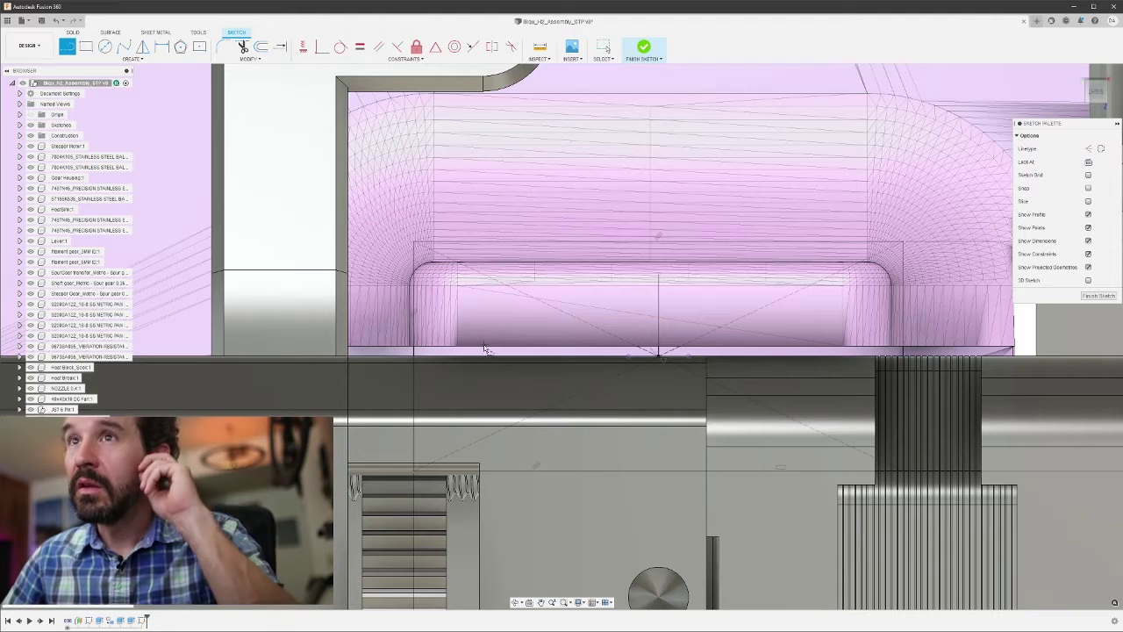
pyautogui.scroll(-1, 483, 349)
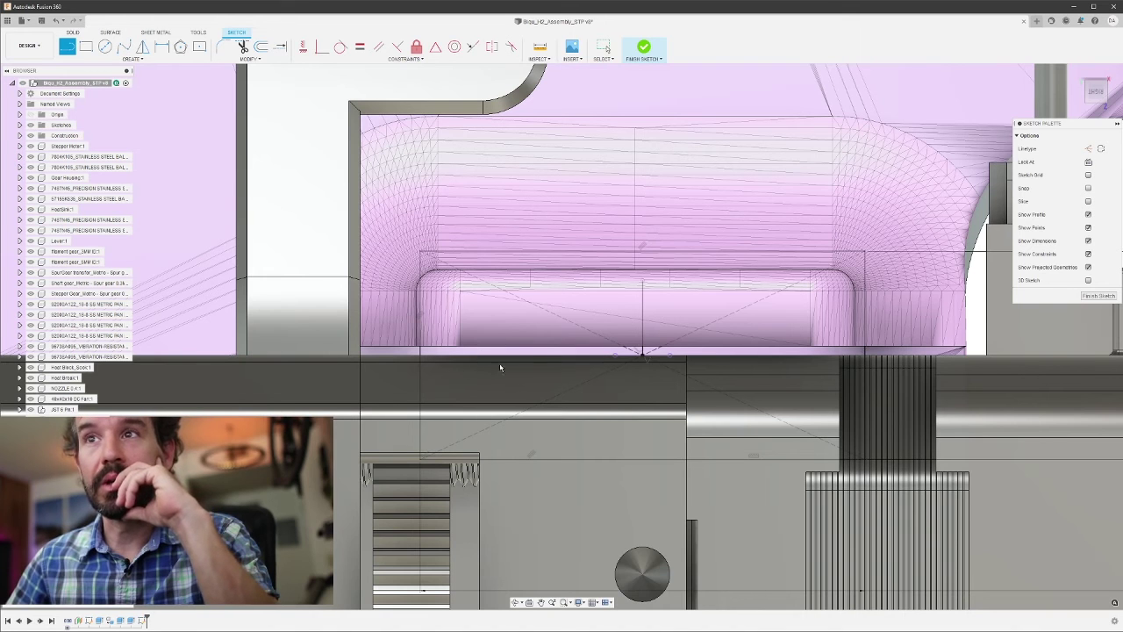
pyautogui.click(420, 357)
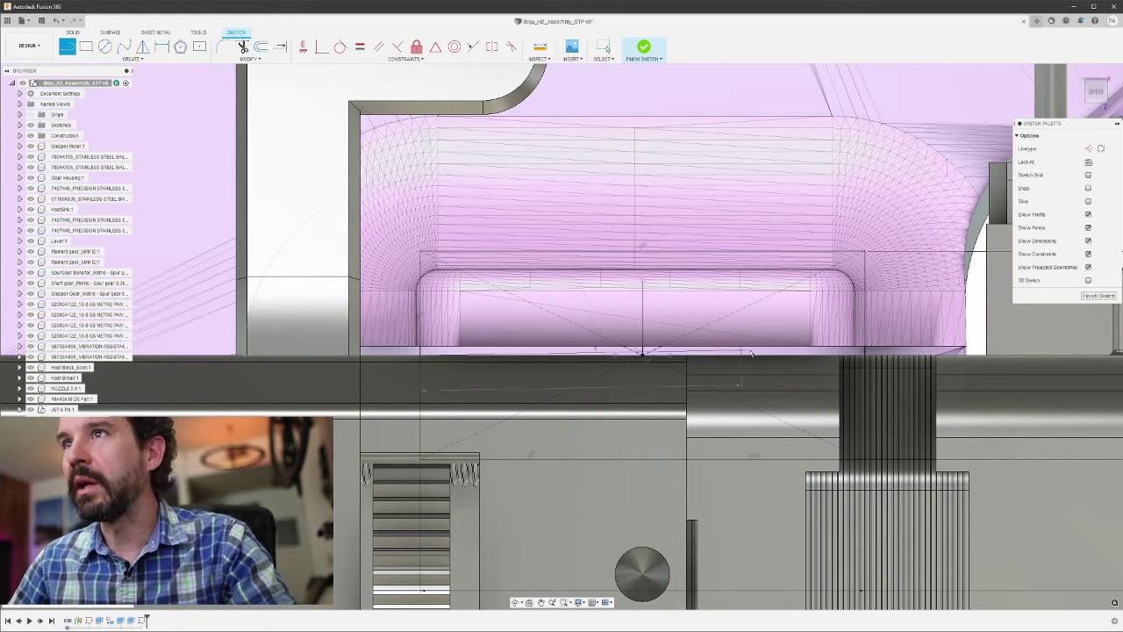
pyautogui.press('Escape')
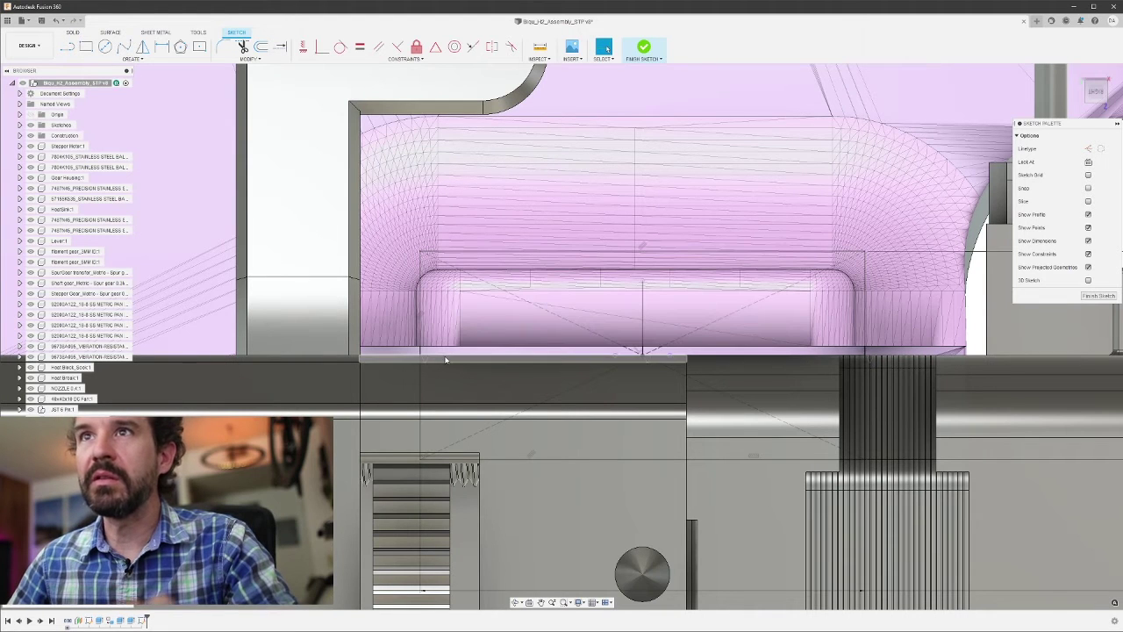
pyautogui.click(448, 357)
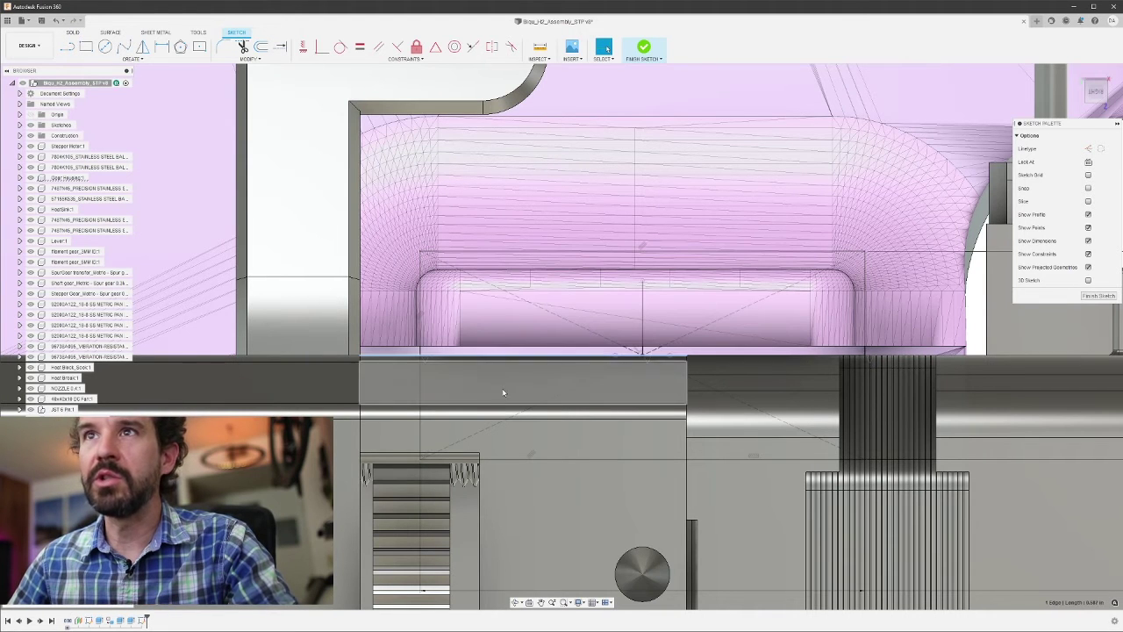
pyautogui.scroll(-3, 518, 412)
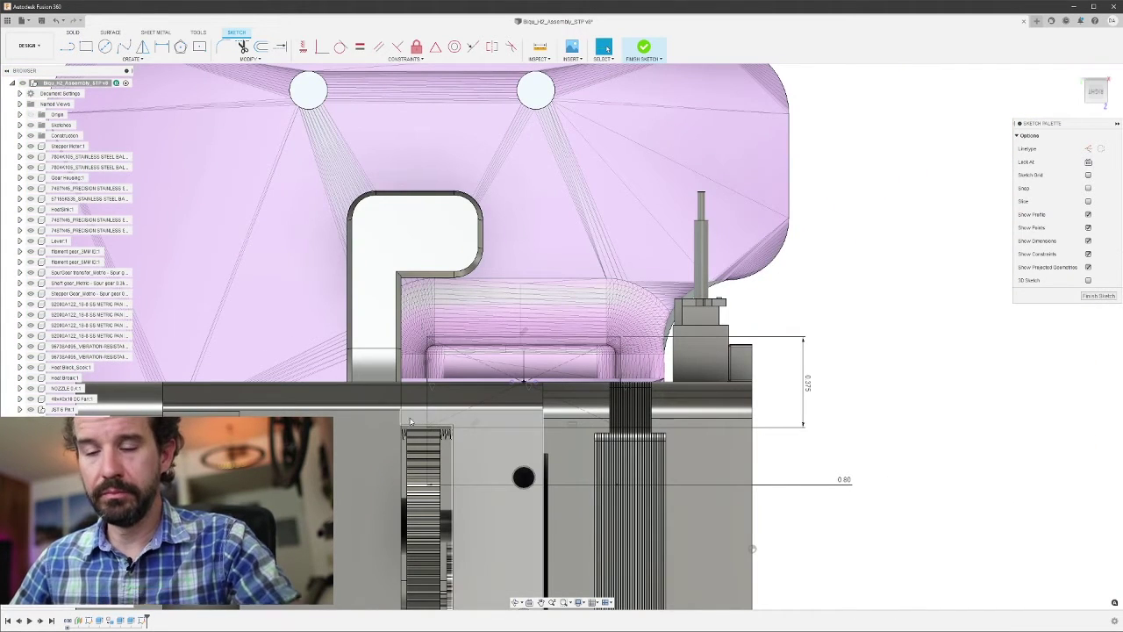
# Step: Draw a horizontal line across the full width of the upper rectangle, just above the extruder housing's top edge
pyautogui.scroll(5, 443, 378)
pyautogui.press('l')
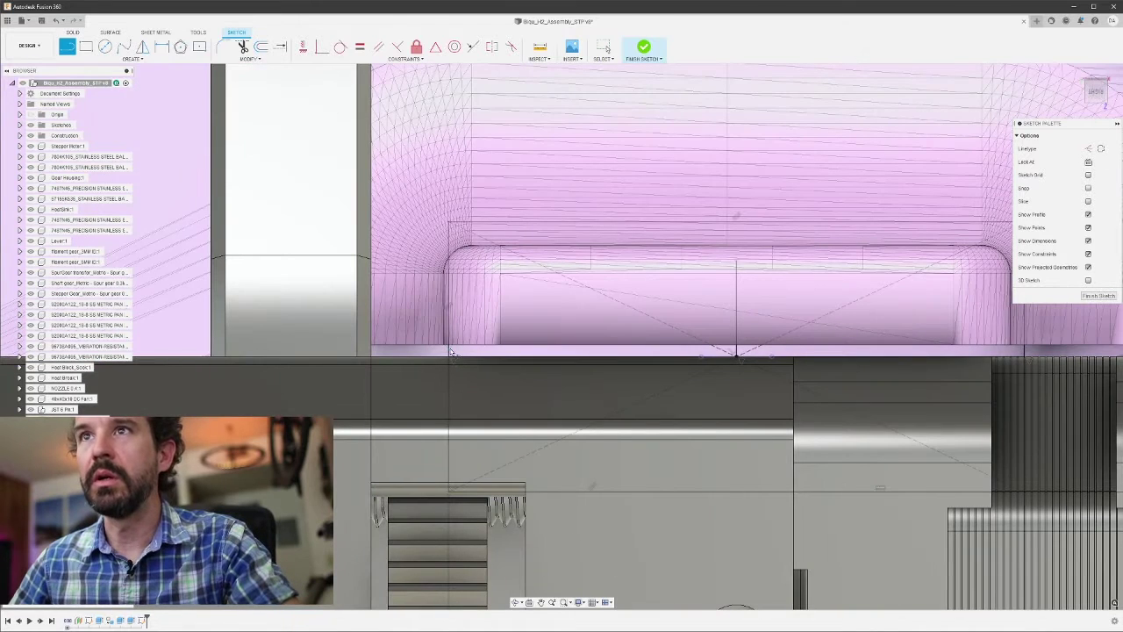
pyautogui.click(451, 353)
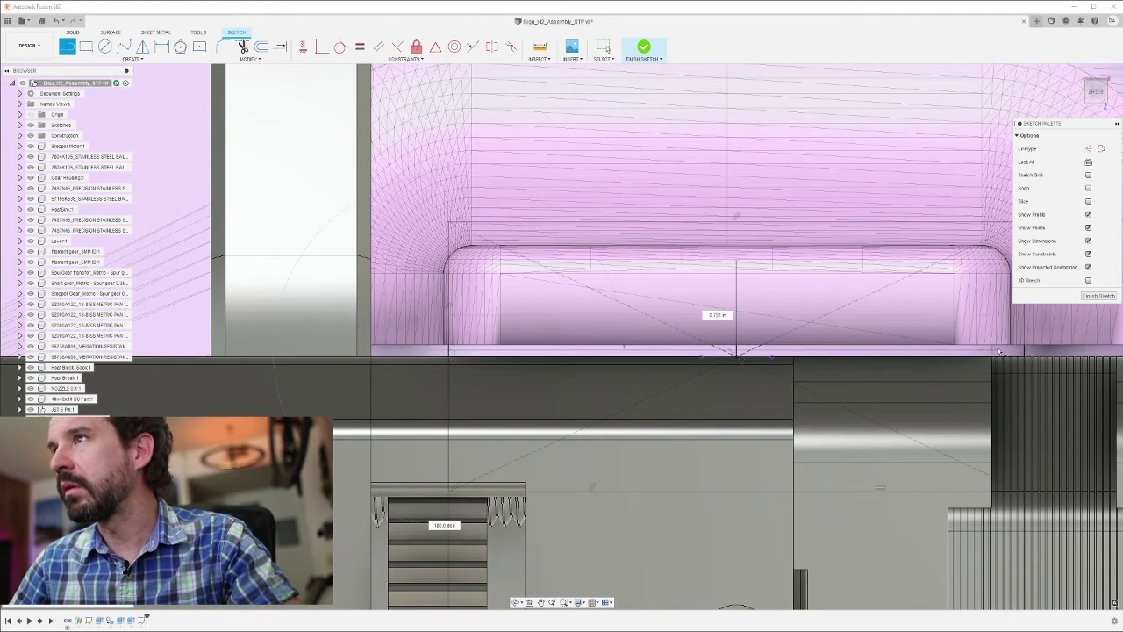
pyautogui.click(1025, 352)
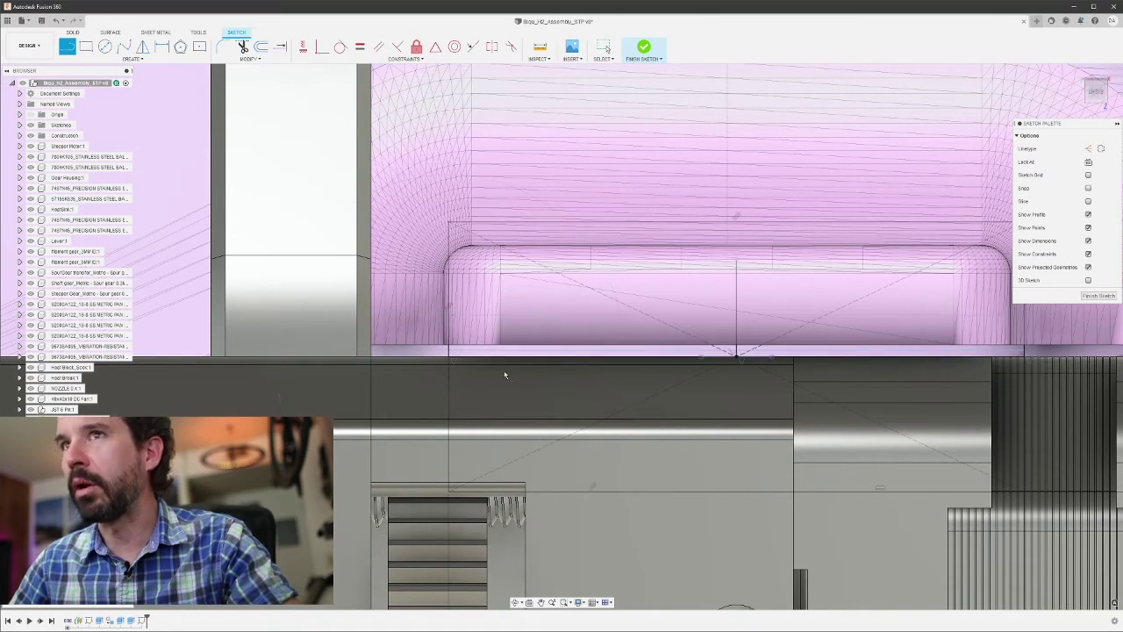
pyautogui.press('Escape')
# Step: Dimension the small gap between the new horizontal line and the extruder housing's top edge
pyautogui.scroll(5, 443, 374)
pyautogui.press('d')
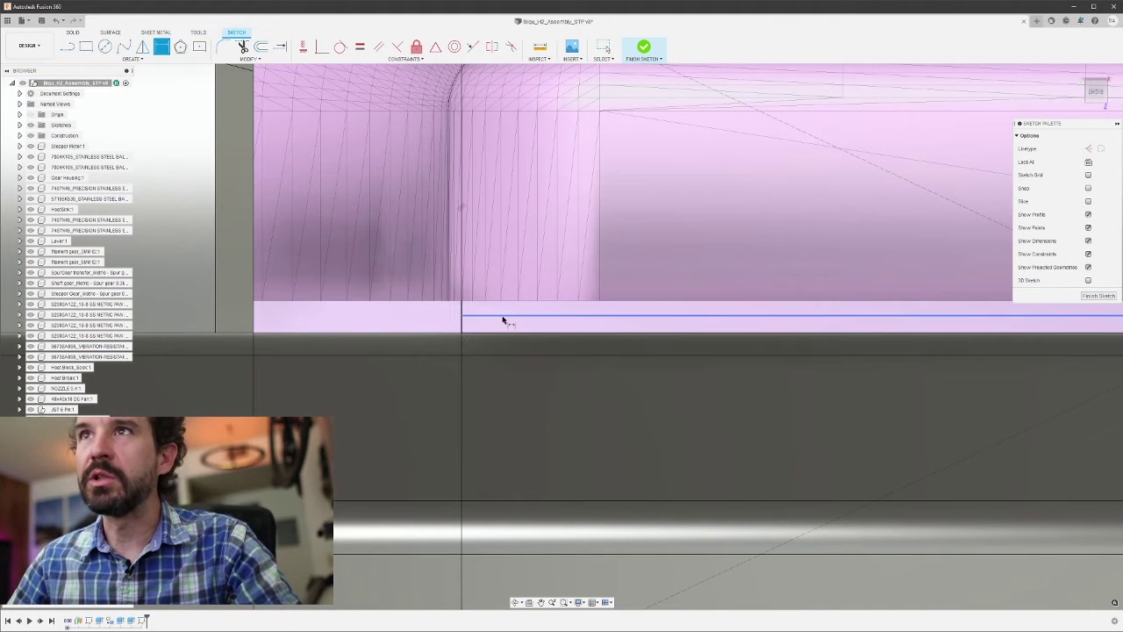
pyautogui.click(502, 317)
pyautogui.click(495, 333)
pyautogui.click(420, 318)
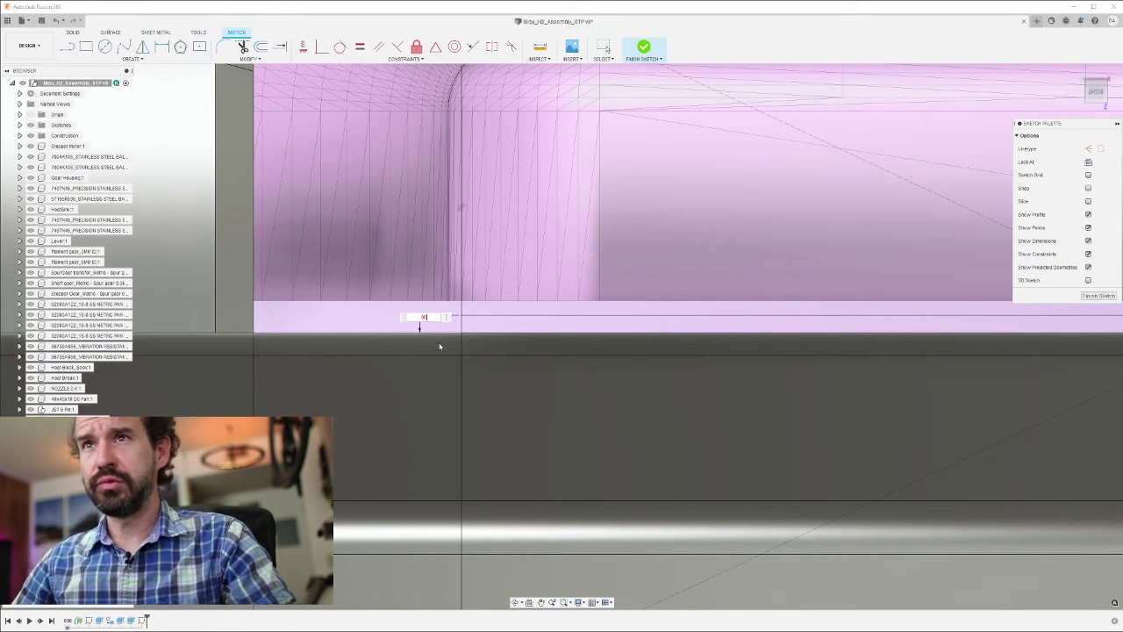
pyautogui.write('0')
pyautogui.press('Return')
pyautogui.press('r')
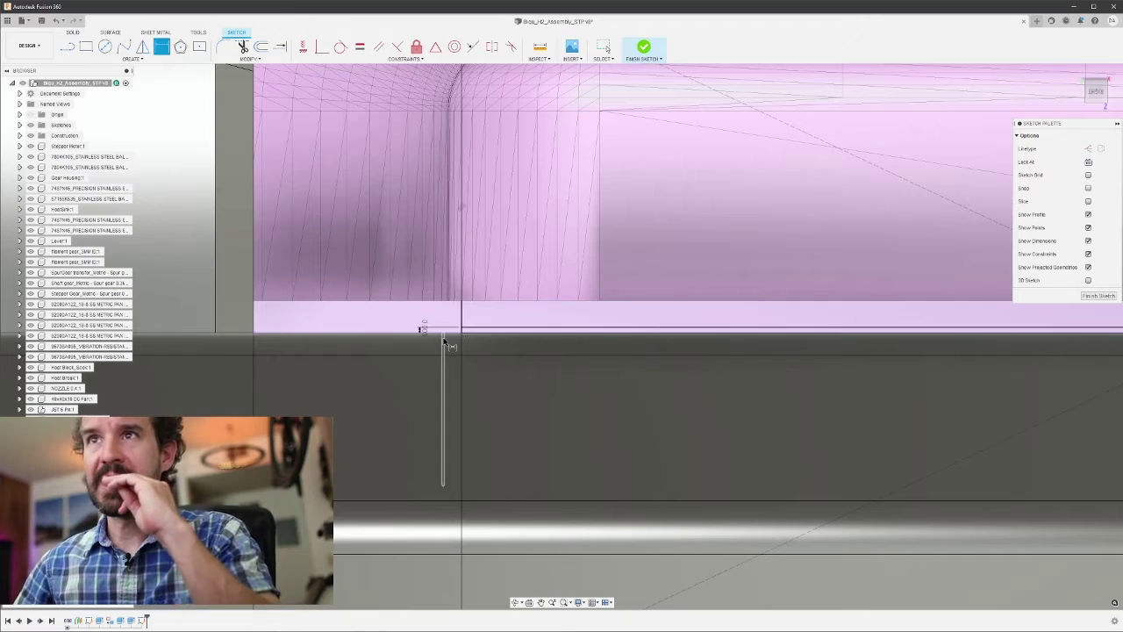
pyautogui.scroll(-8, 478, 361)
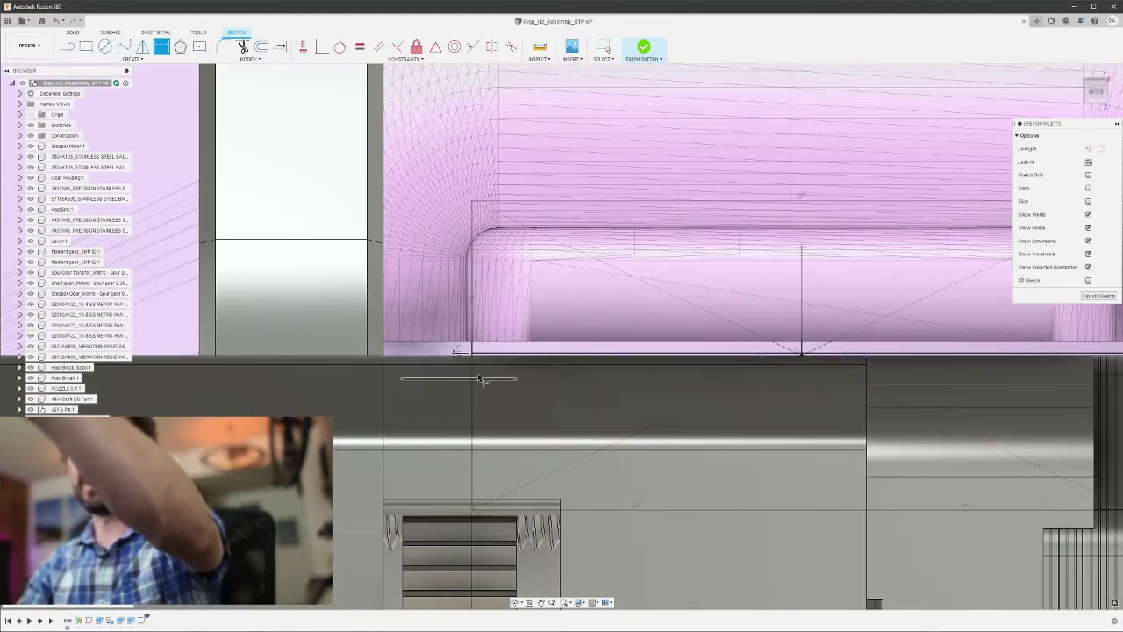
pyautogui.scroll(2, 619, 428)
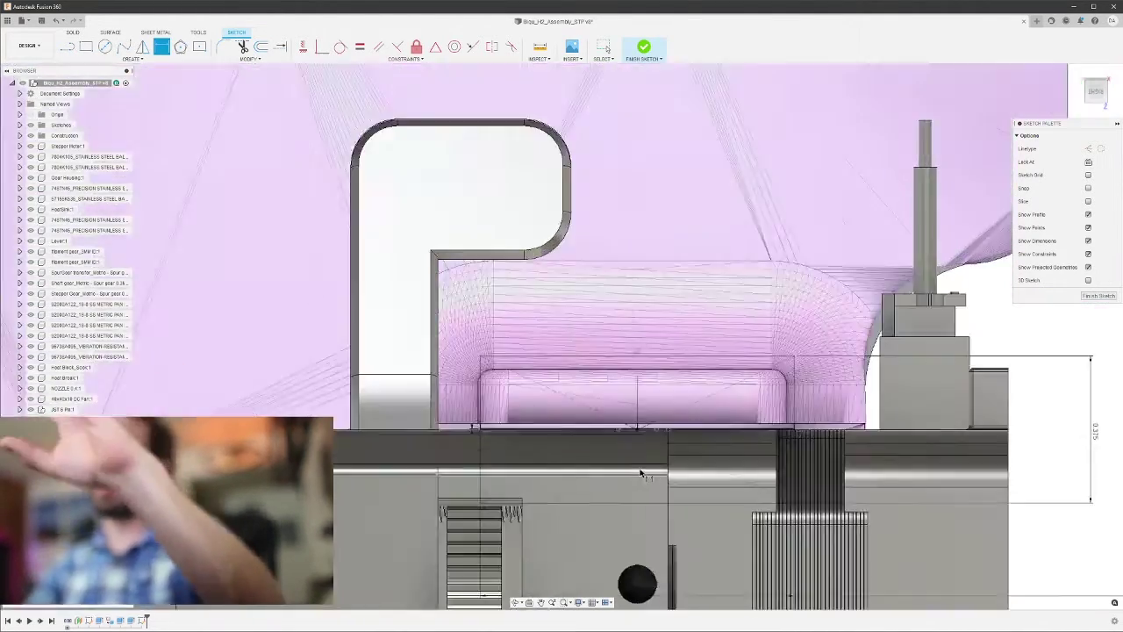
pyautogui.scroll(-6, 637, 459)
pyautogui.scroll(2, 690, 546)
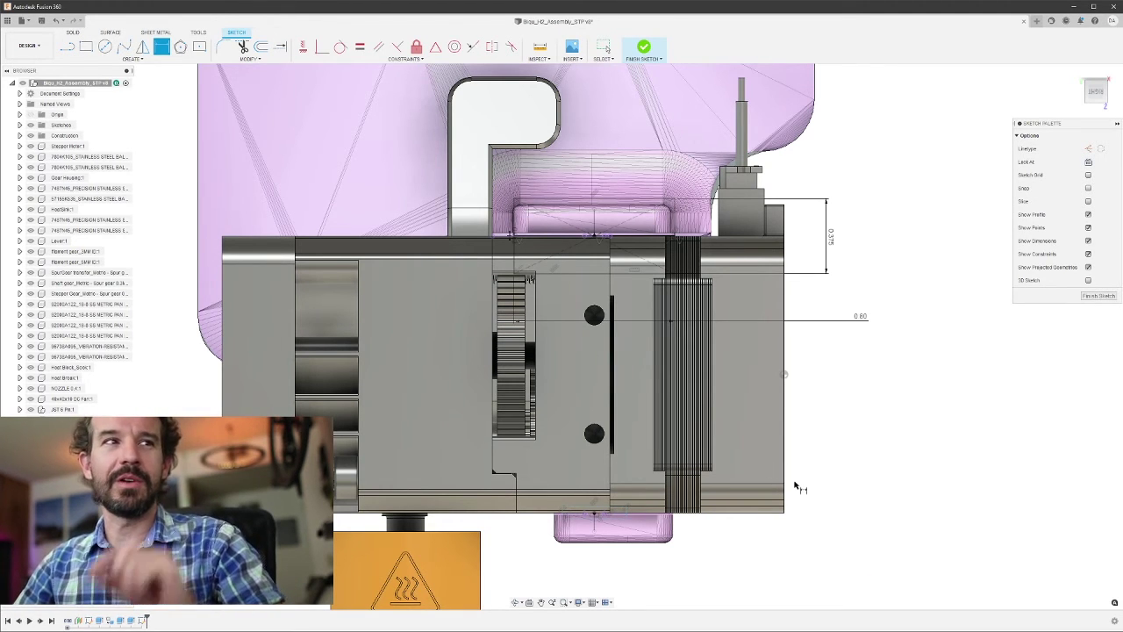
pyautogui.scroll(5, 544, 229)
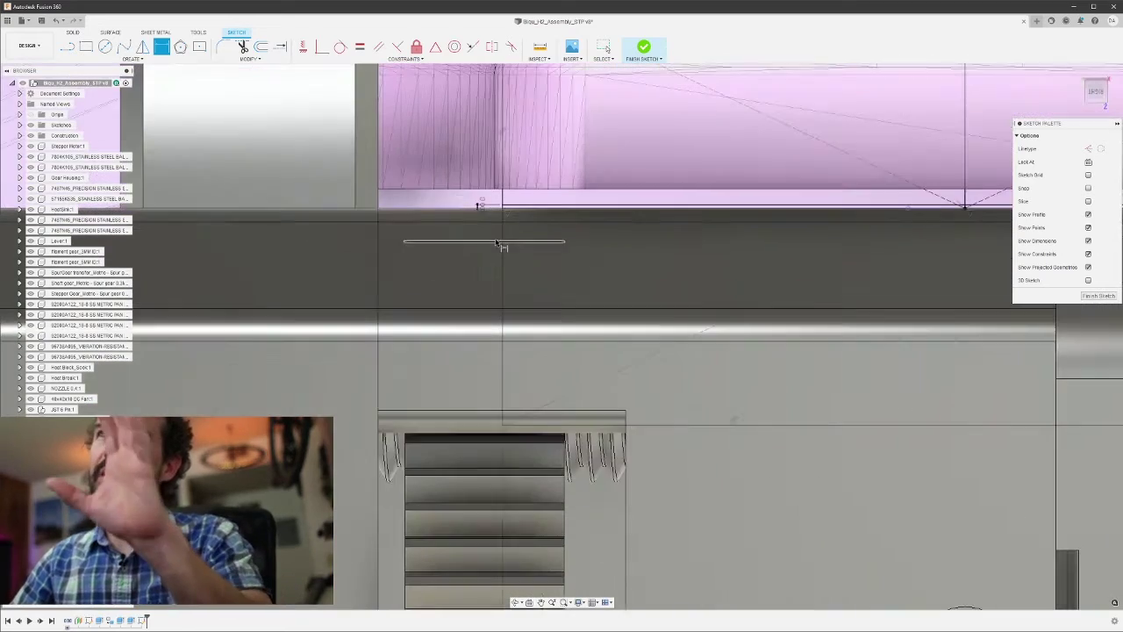
pyautogui.scroll(-10, 492, 278)
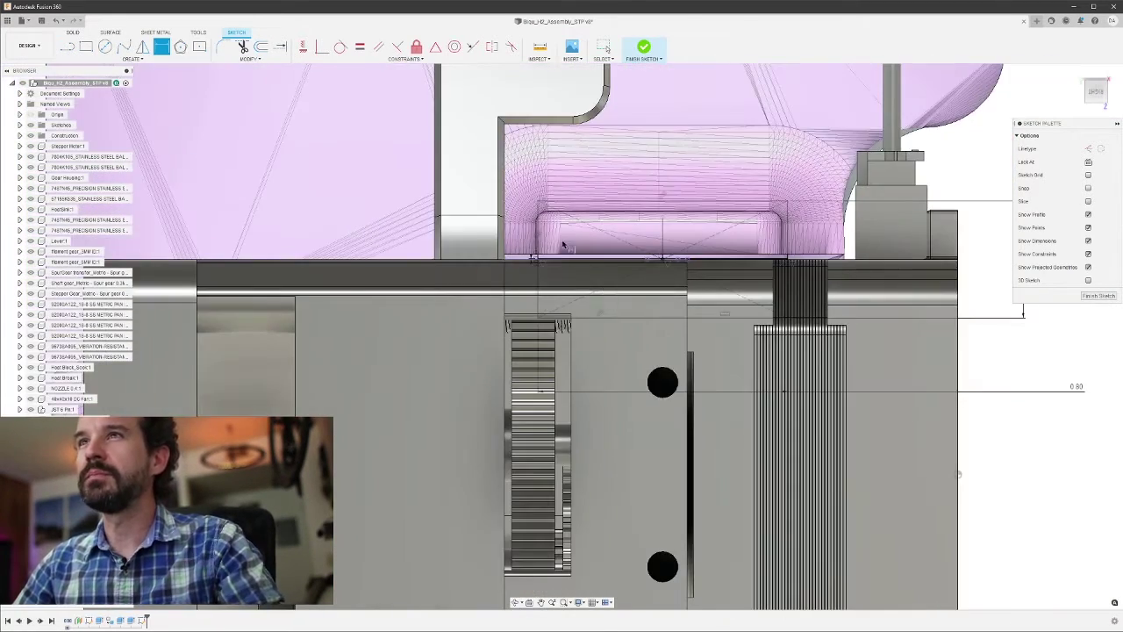
# Step: Dimension the width of the rectangle at the housing's lower edge at 0.8 in
pyautogui.press('Escape')
pyautogui.scroll(3, 859, 508)
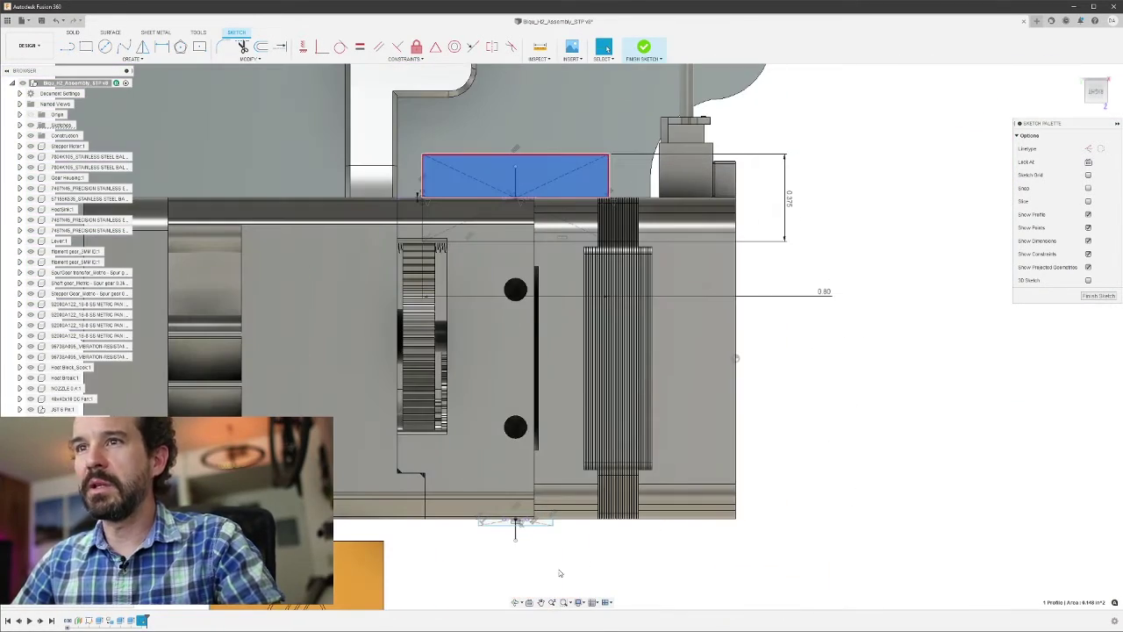
pyautogui.press('r')
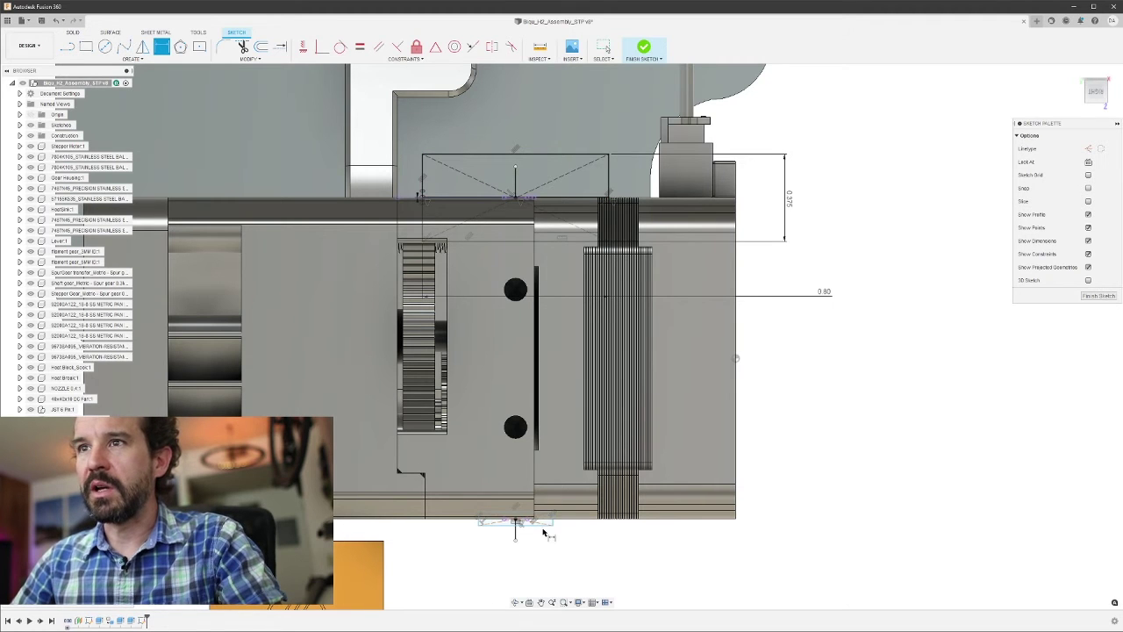
pyautogui.click(535, 528)
pyautogui.click(823, 486)
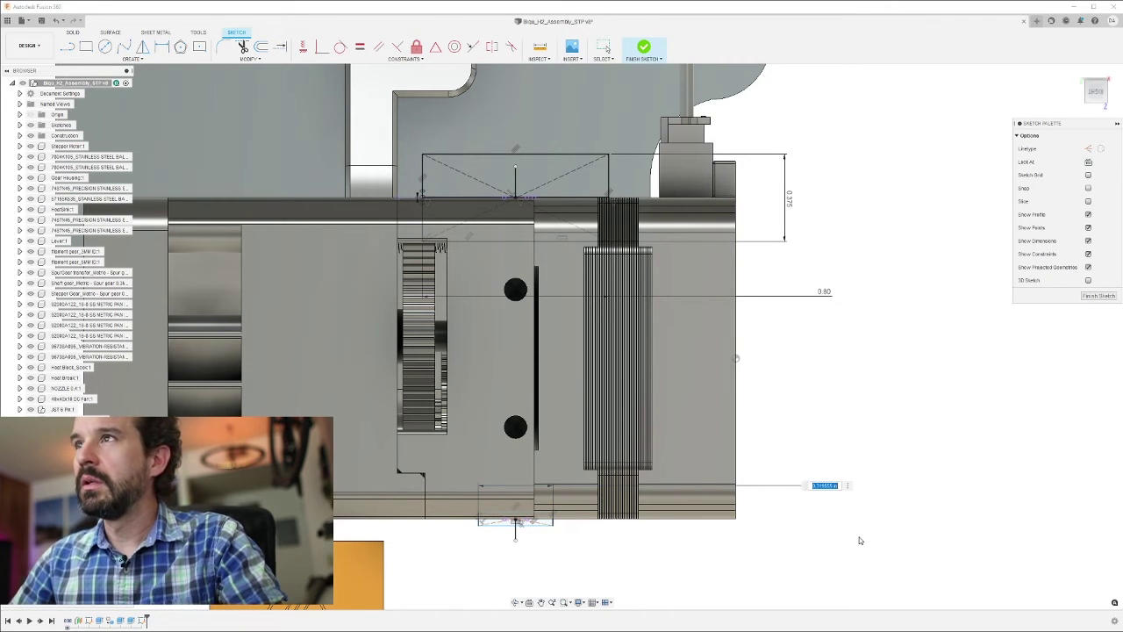
pyautogui.write('.8')
pyautogui.press('Return')
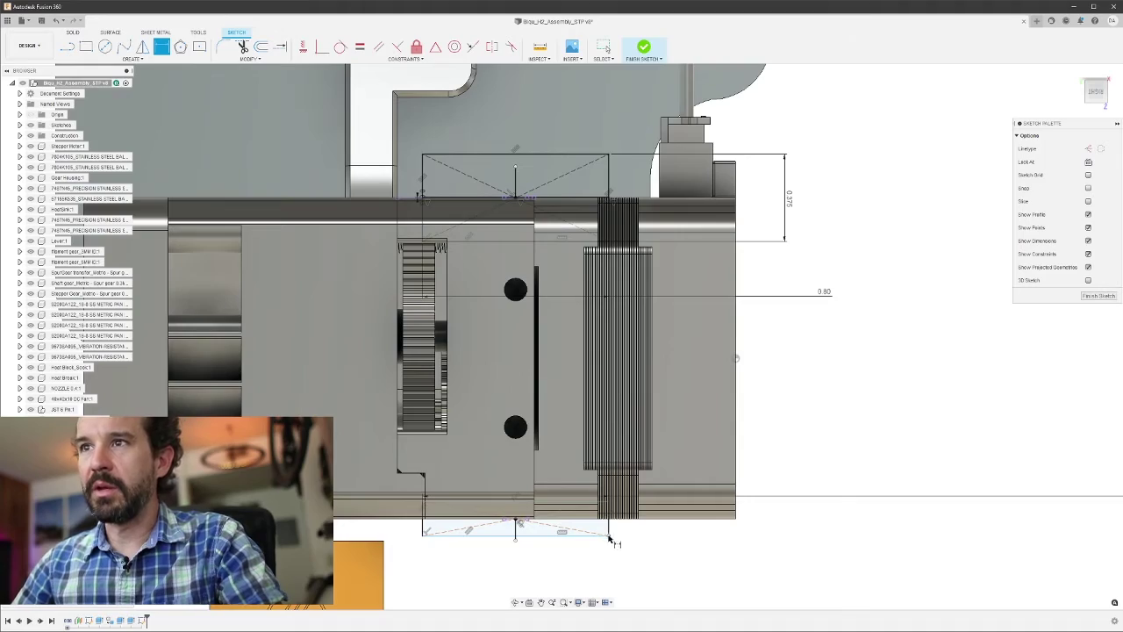
# Step: Dimension the lower rectangle's height at 0.375 in and draw a line across it near the housing's lower edge
pyautogui.scroll(-5, 635, 553)
pyautogui.scroll(10, 842, 553)
pyautogui.press('l')
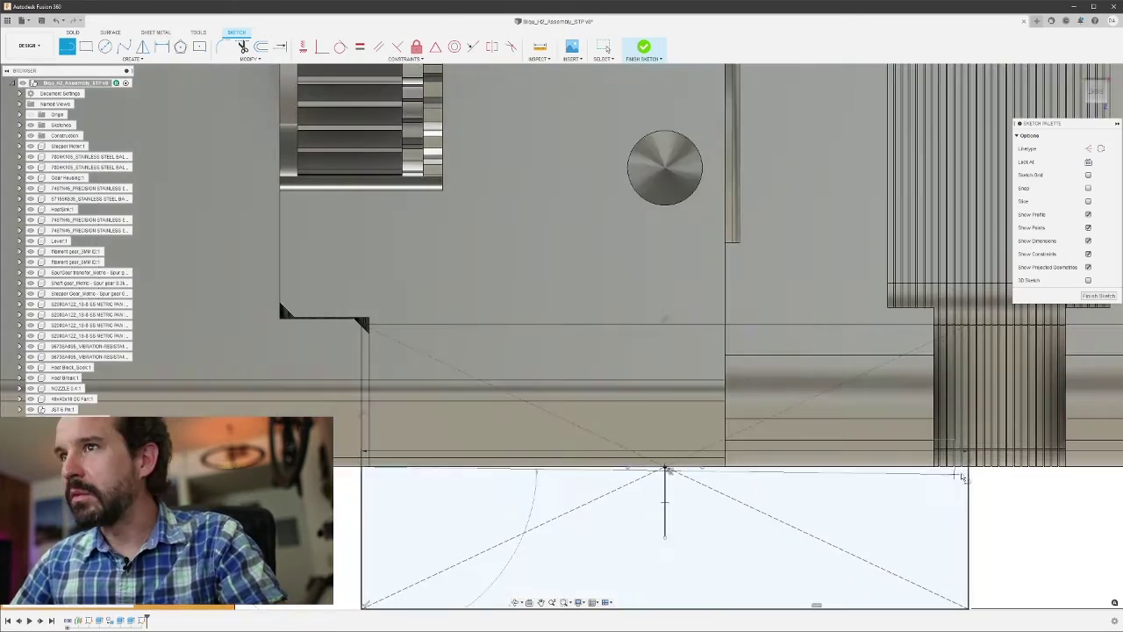
pyautogui.click(971, 470)
pyautogui.press('Escape')
# Step: Finish the tab sketch and isolate the new mount component
pyautogui.scroll(-10, 609, 510)
pyautogui.keyDown('shift'); pyautogui.moveTo(609, 457); pyautogui.dragTo(589, 516, button='middle'); pyautogui.keyUp('shift')
pyautogui.rightClick(78, 429)
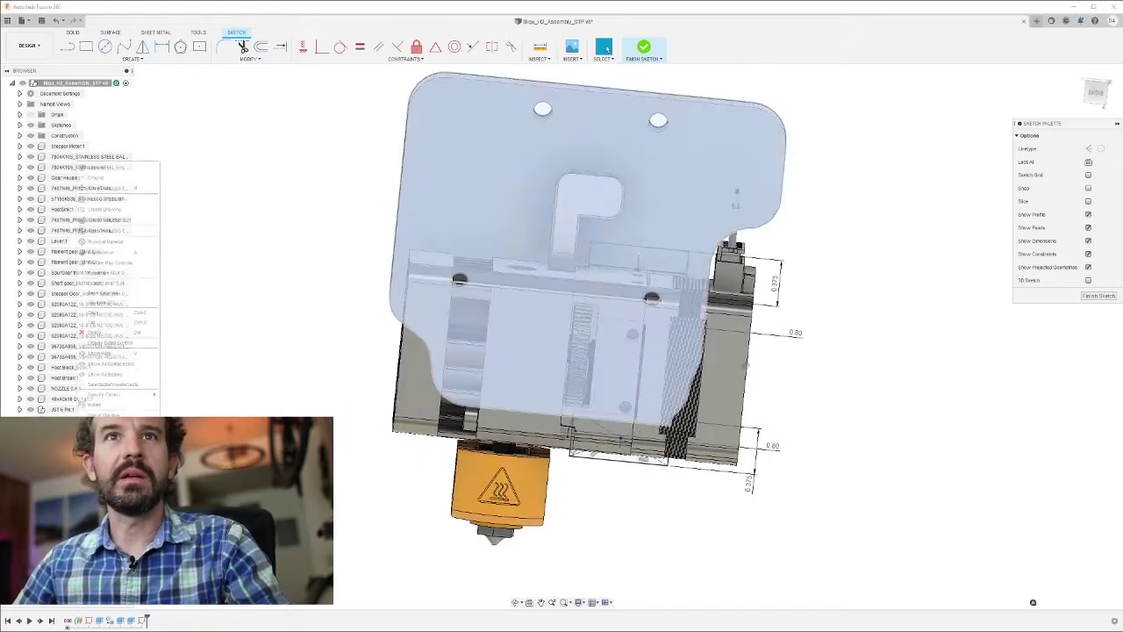
pyautogui.press('Escape')
pyautogui.click(1099, 296)
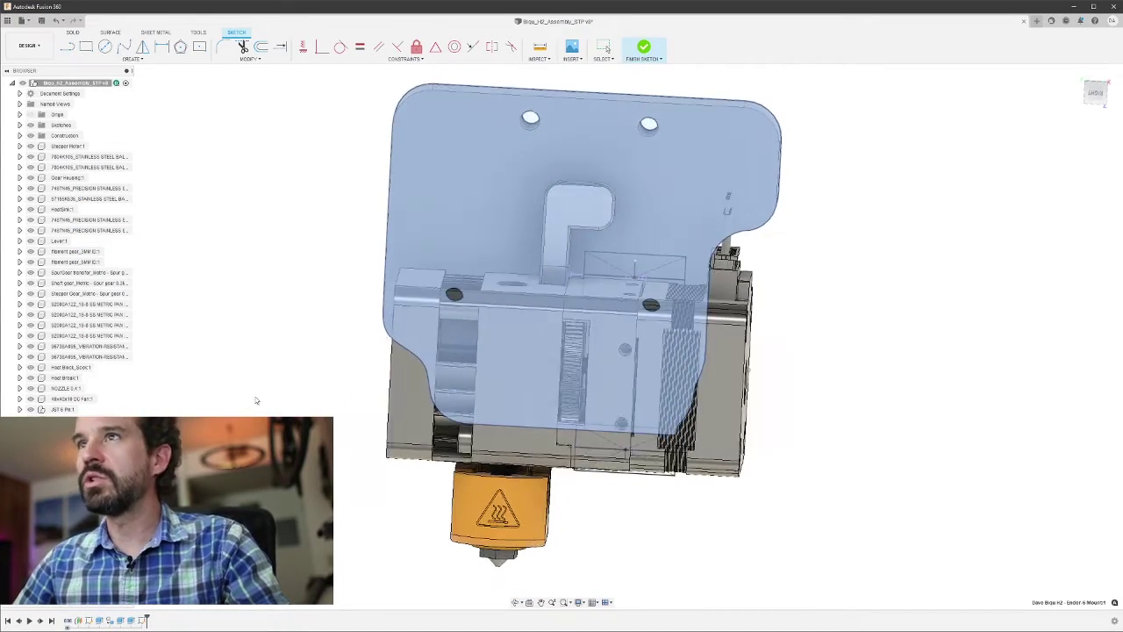
pyautogui.rightClick(95, 430)
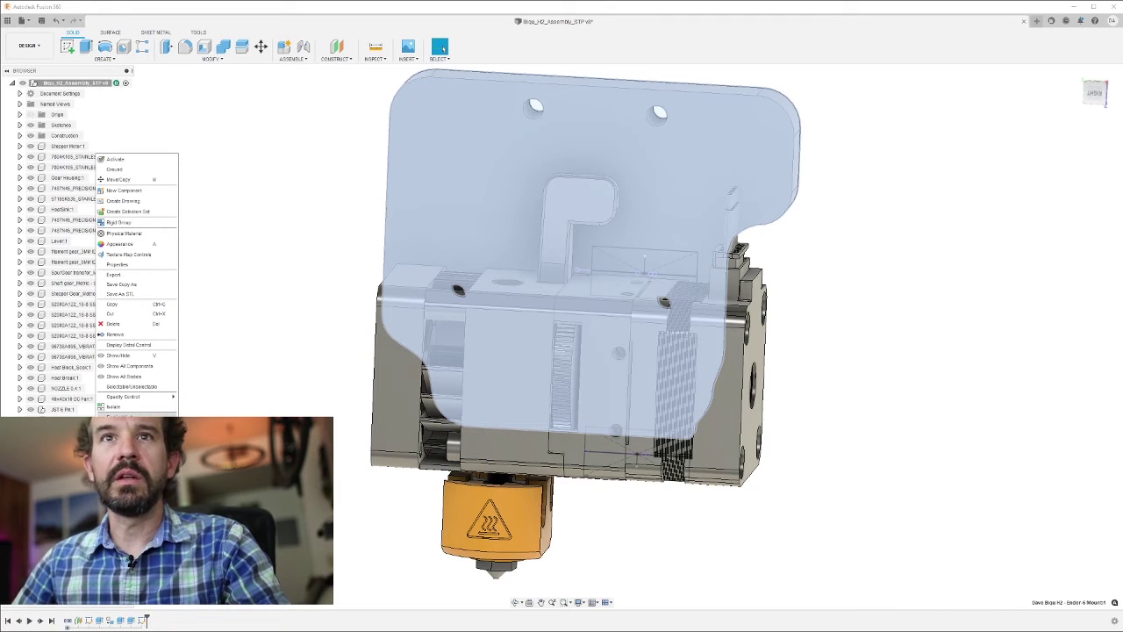
pyautogui.click(138, 409)
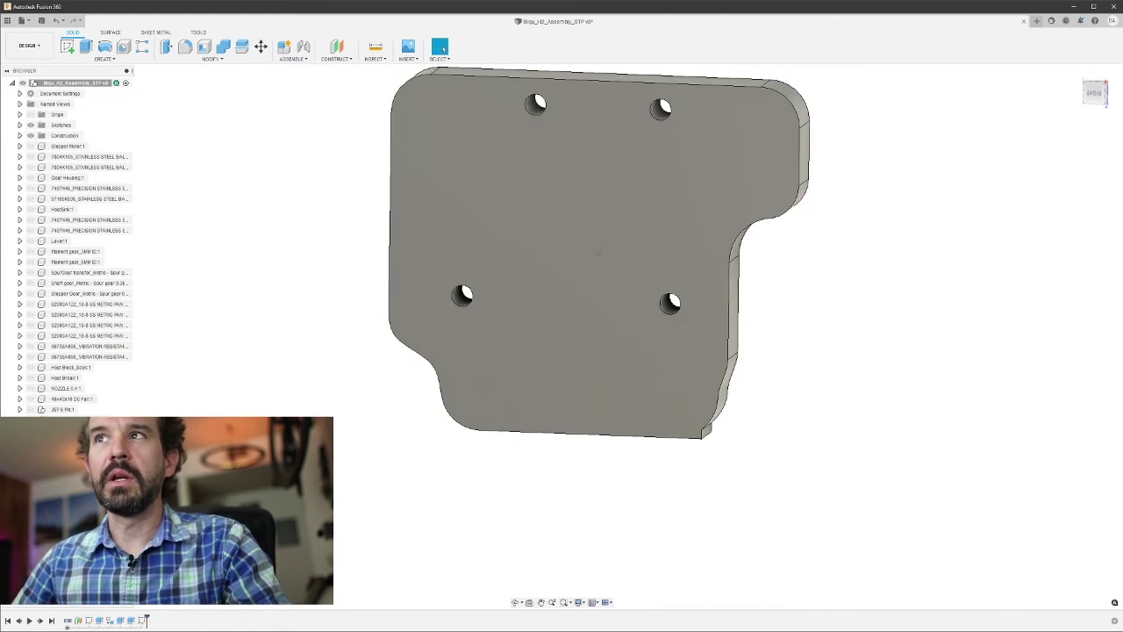
# Step: Show Sketch3 with the two tab rectangles on the isolated mount and view it at an angle
pyautogui.click(19, 125)
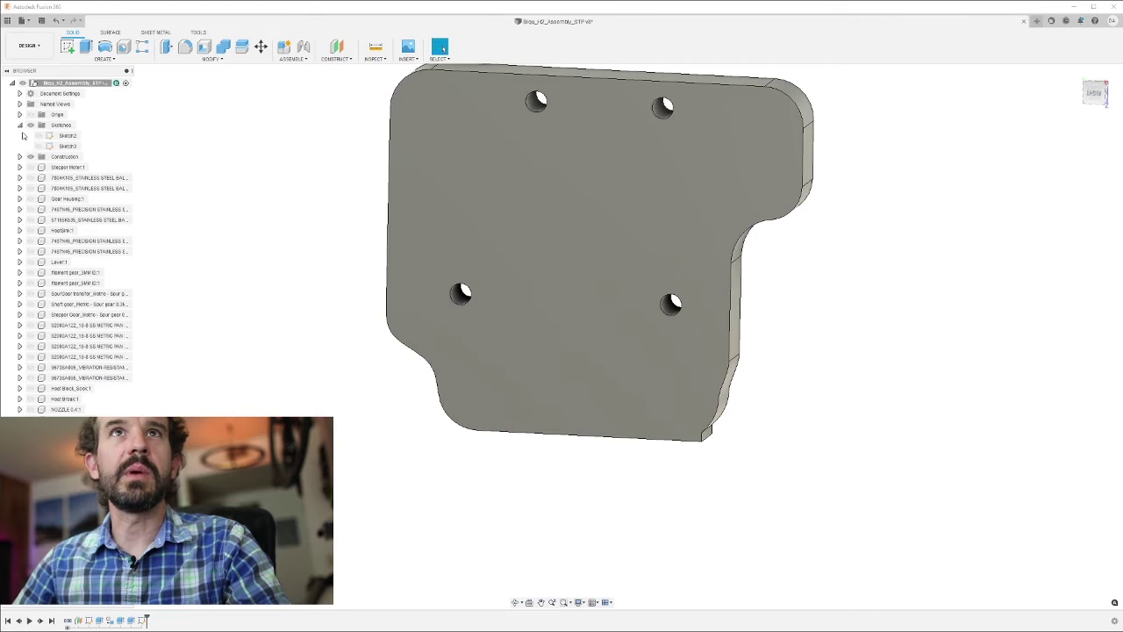
pyautogui.click(37, 145)
pyautogui.moveTo(737, 516)
pyautogui.keyDown('shift'); pyautogui.mouseDown(button='middle')
pyautogui.moveTo(709, 522)
pyautogui.moveTo(624, 486)
pyautogui.moveTo(576, 494)
pyautogui.moveTo(587, 491)
pyautogui.mouseUp(button='middle'); pyautogui.keyUp('shift')
pyautogui.scroll(-1, 590, 481)
pyautogui.keyDown('shift'); pyautogui.moveTo(828, 489); pyautogui.dragTo(804, 493, button='middle'); pyautogui.keyUp('shift')
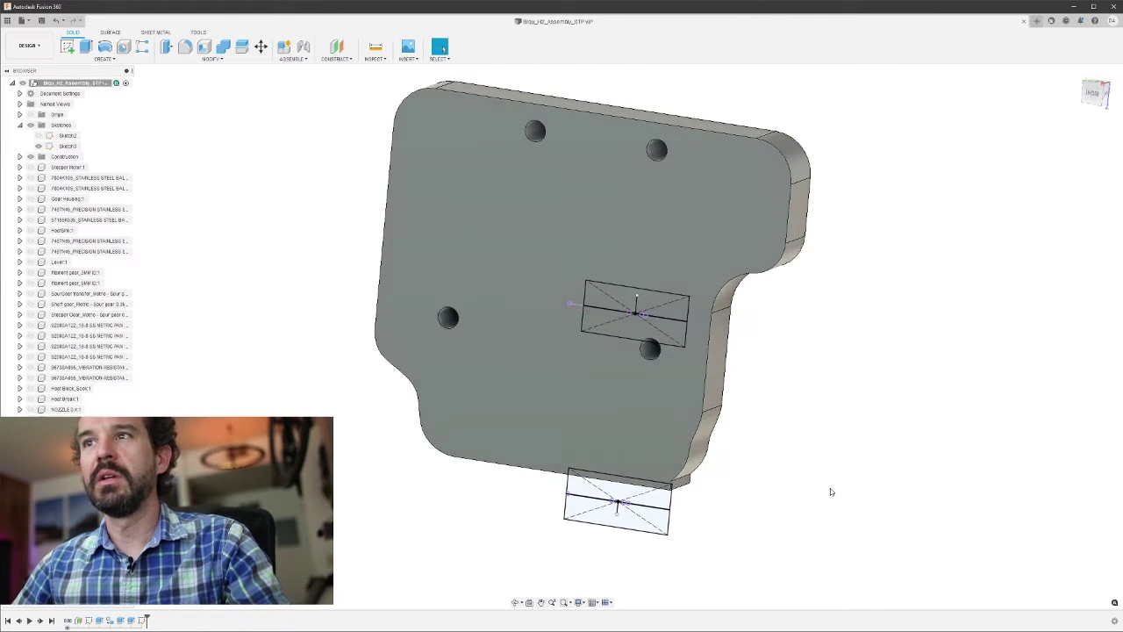
# Step: Start an extrusion with the upper half of the upper tab rectangle and the lower half of the lower one as profiles
pyautogui.press('e')
pyautogui.scroll(5, 685, 298)
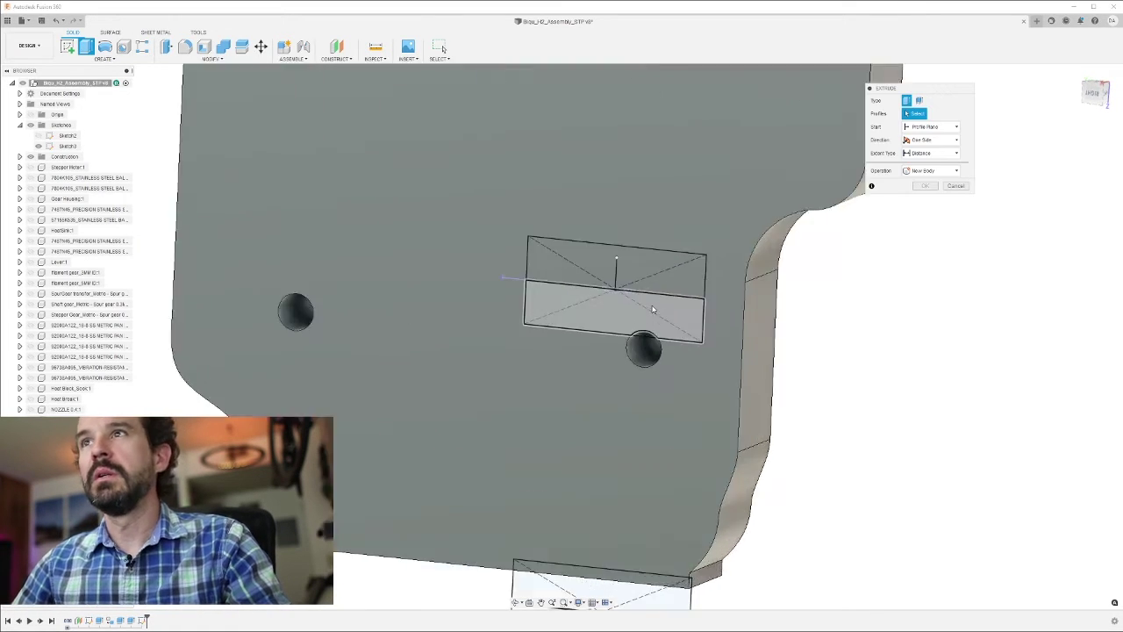
pyautogui.scroll(3, 690, 309)
pyautogui.click(578, 202)
pyautogui.scroll(-5, 571, 197)
pyautogui.scroll(-2, 542, 174)
pyautogui.scroll(2, 561, 169)
pyautogui.scroll(-4, 566, 168)
pyautogui.scroll(5, 568, 530)
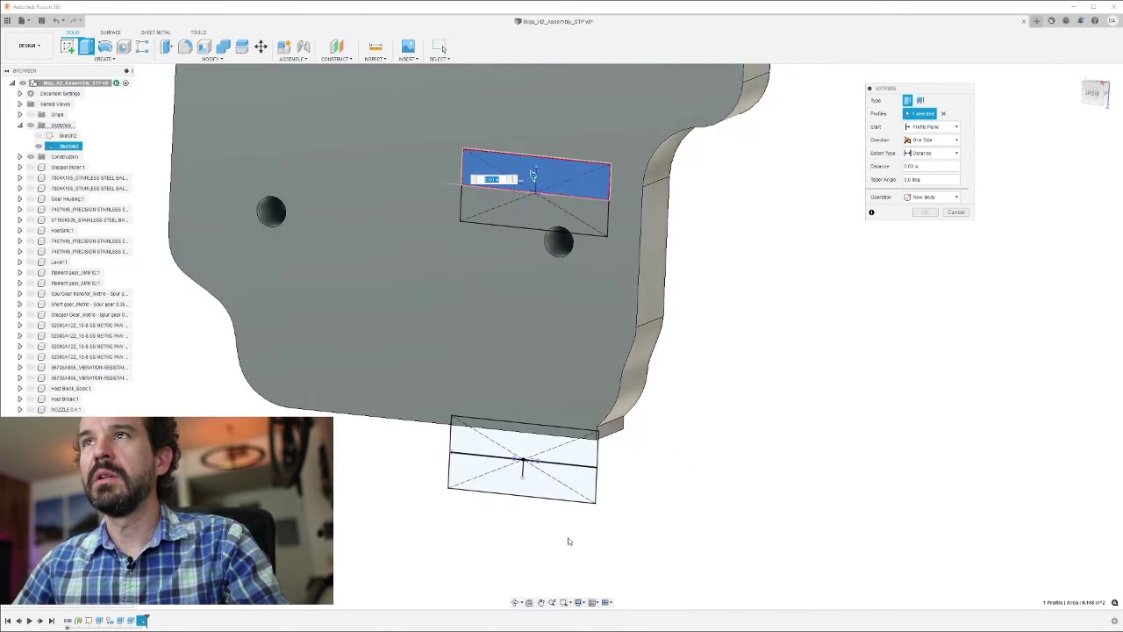
pyautogui.scroll(2, 605, 405)
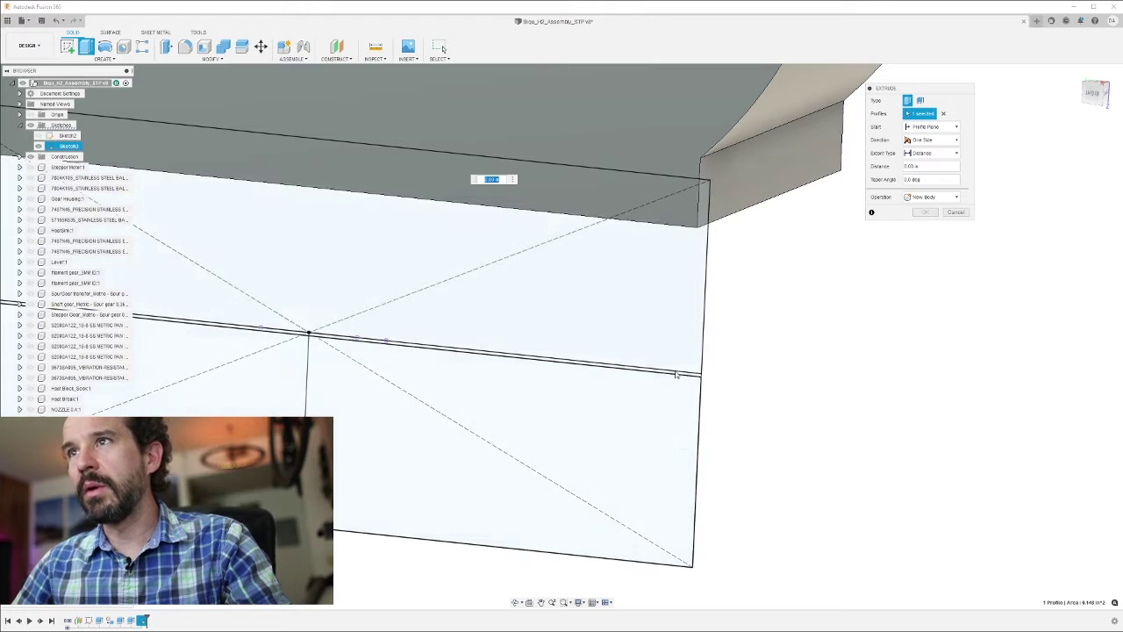
pyautogui.scroll(-2, 774, 366)
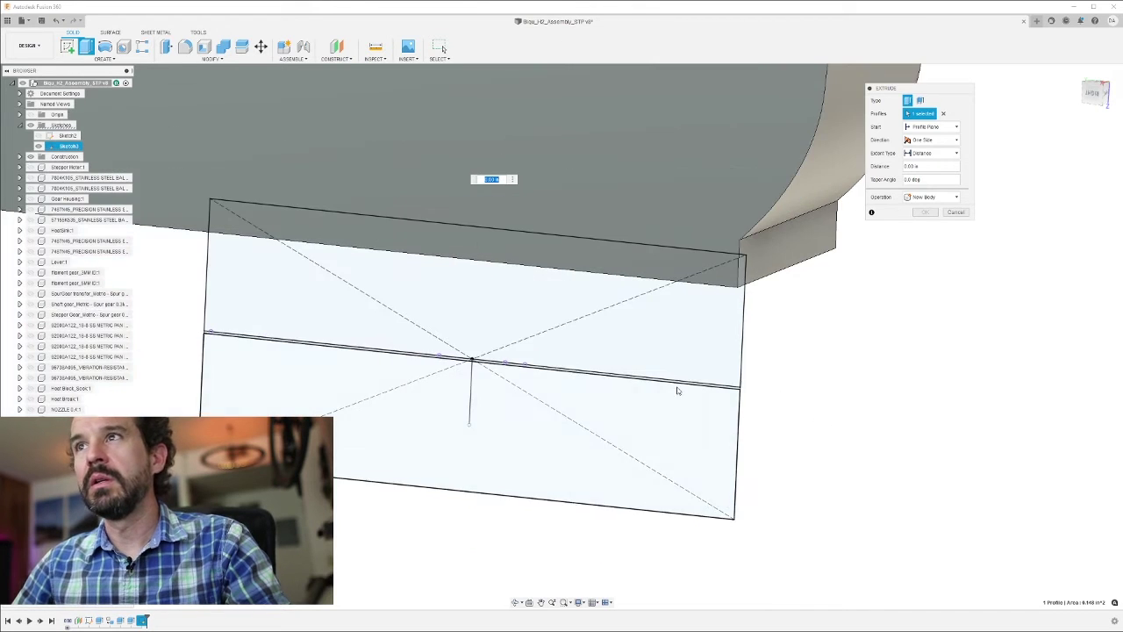
pyautogui.scroll(3, 697, 387)
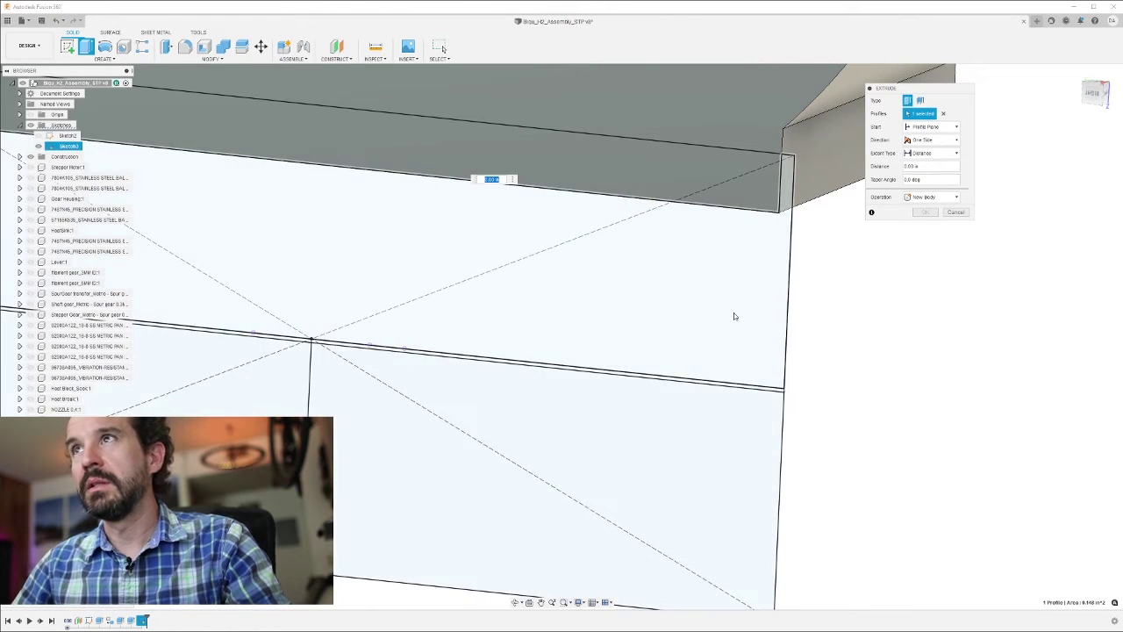
pyautogui.click(710, 454)
pyautogui.scroll(-6, 710, 453)
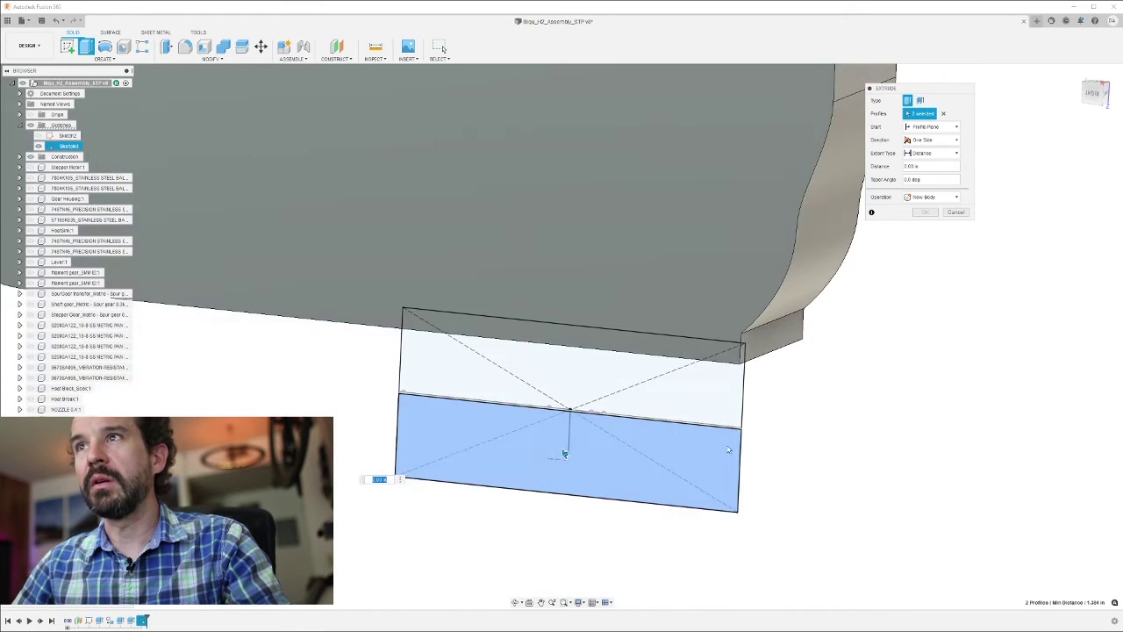
# Step: Extrude the two selected tab profiles about 1.3 in outward from the plate and join them to the mount
pyautogui.moveTo(732, 411)
pyautogui.keyDown('shift'); pyautogui.mouseDown(button='middle')
pyautogui.moveTo(657, 506)
pyautogui.moveTo(688, 451)
pyautogui.moveTo(719, 430)
pyautogui.mouseUp(button='middle'); pyautogui.keyUp('shift')
pyautogui.scroll(-4, 632, 408)
pyautogui.moveTo(593, 437); pyautogui.dragTo(442, 449)
pyautogui.keyDown('shift'); pyautogui.moveTo(442, 449); pyautogui.dragTo(356, 452, button='middle'); pyautogui.keyUp('shift')
pyautogui.keyDown('shift'); pyautogui.moveTo(1055, 131); pyautogui.dragTo(1036, 199, button='middle'); pyautogui.keyUp('shift')
pyautogui.click(1094, 96)
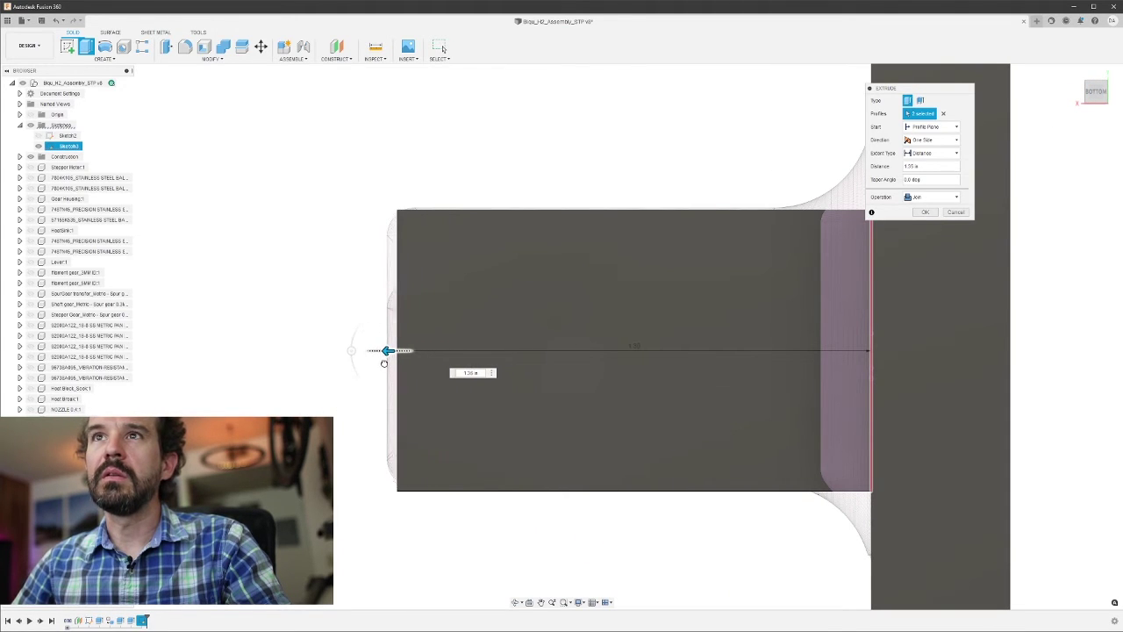
pyautogui.keyDown('shift'); pyautogui.moveTo(376, 363); pyautogui.dragTo(964, 196, button='middle'); pyautogui.keyUp('shift')
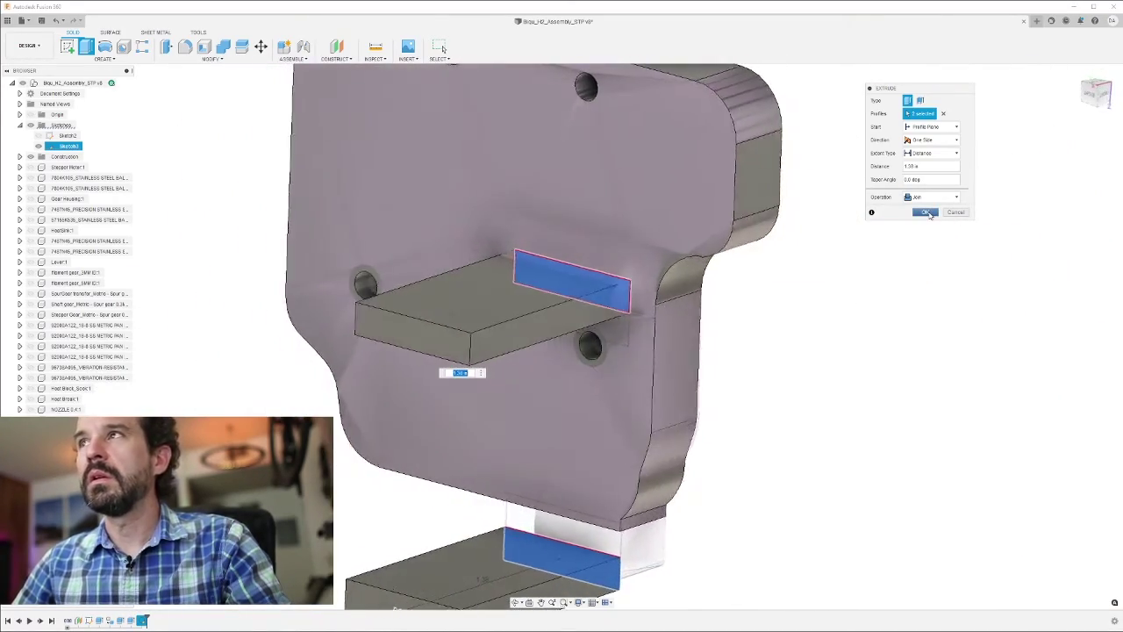
pyautogui.click(927, 213)
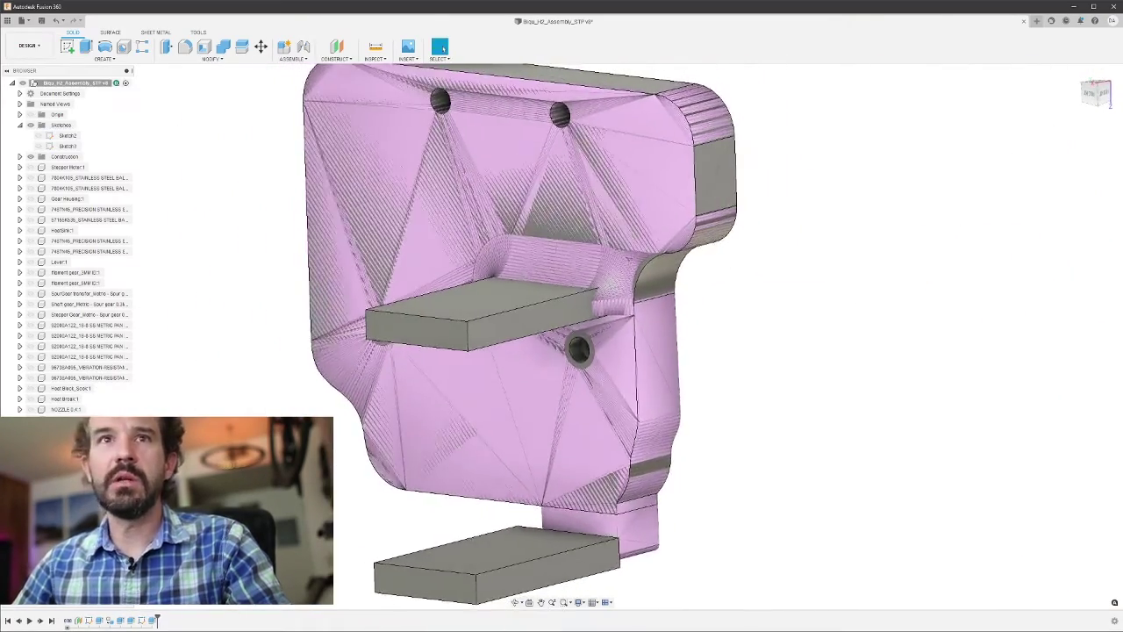
# Step: Start a sketch on the plate face with the large round recesses and turn the view upright
pyautogui.keyDown('shift'); pyautogui.moveTo(667, 368); pyautogui.dragTo(737, 378, button='middle'); pyautogui.keyUp('shift')
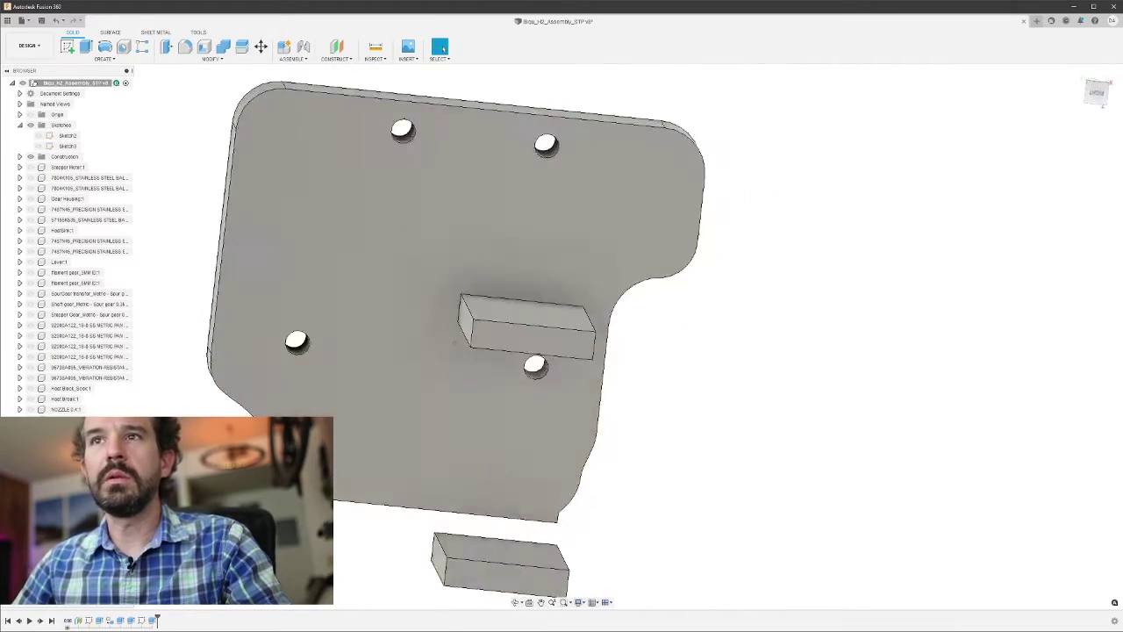
pyautogui.keyDown('shift'); pyautogui.moveTo(570, 593); pyautogui.dragTo(537, 569, button='middle'); pyautogui.keyUp('shift')
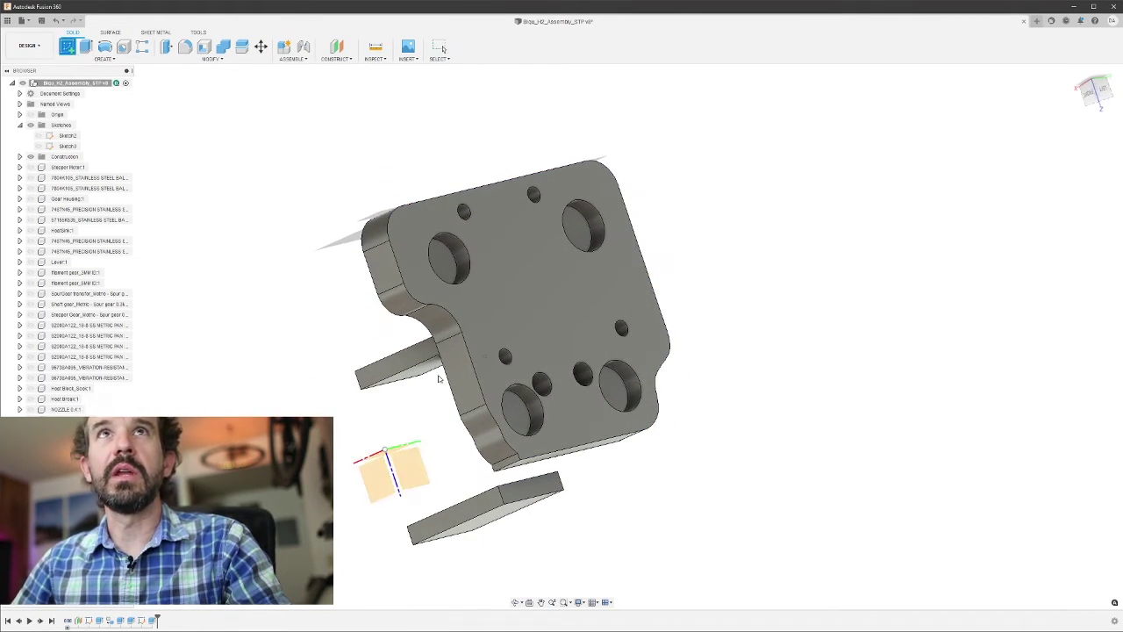
pyautogui.click(444, 446)
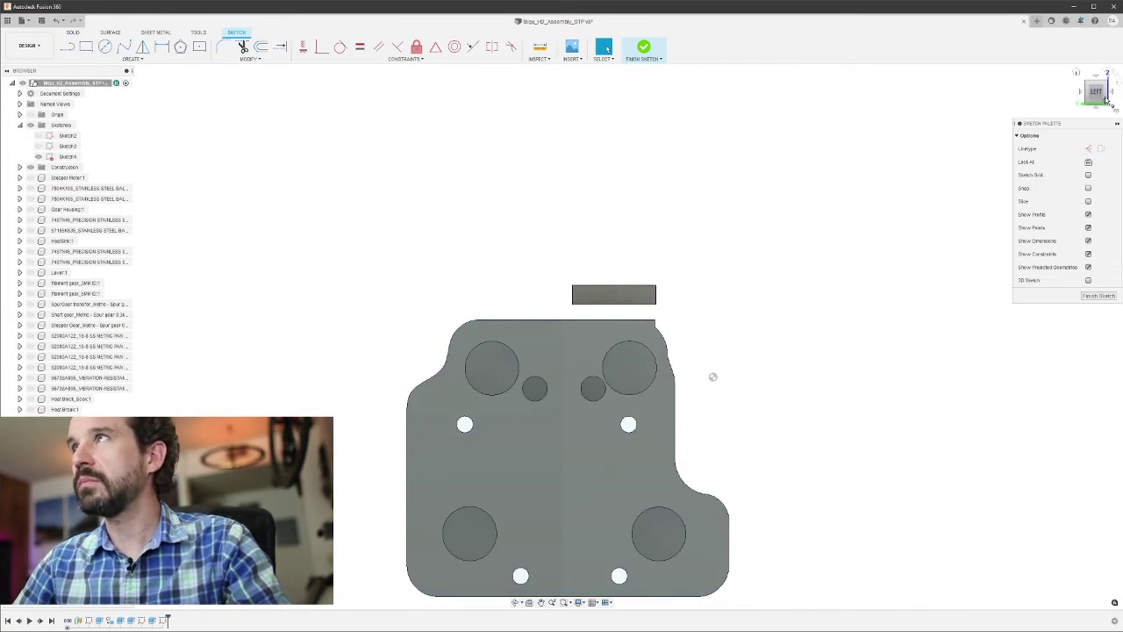
pyautogui.click(1114, 72)
pyautogui.click(1114, 72)
# Step: Sketch a rectangle from the plate's lower corner down past its edge, covering the height of the detached lower tab
pyautogui.scroll(5, 439, 390)
pyautogui.click(86, 47)
pyautogui.click(538, 434)
pyautogui.press('Escape')
pyautogui.press('r')
pyautogui.click(538, 435)
pyautogui.click(789, 331)
pyautogui.press('Escape')
pyautogui.scroll(5, 537, 314)
pyautogui.scroll(-5, 657, 387)
# Step: Start an extrusion with the new rectangle and the small sliver at the plate's lower corner as profiles
pyautogui.keyDown('shift'); pyautogui.moveTo(658, 386); pyautogui.dragTo(733, 413, button='middle'); pyautogui.keyUp('shift')
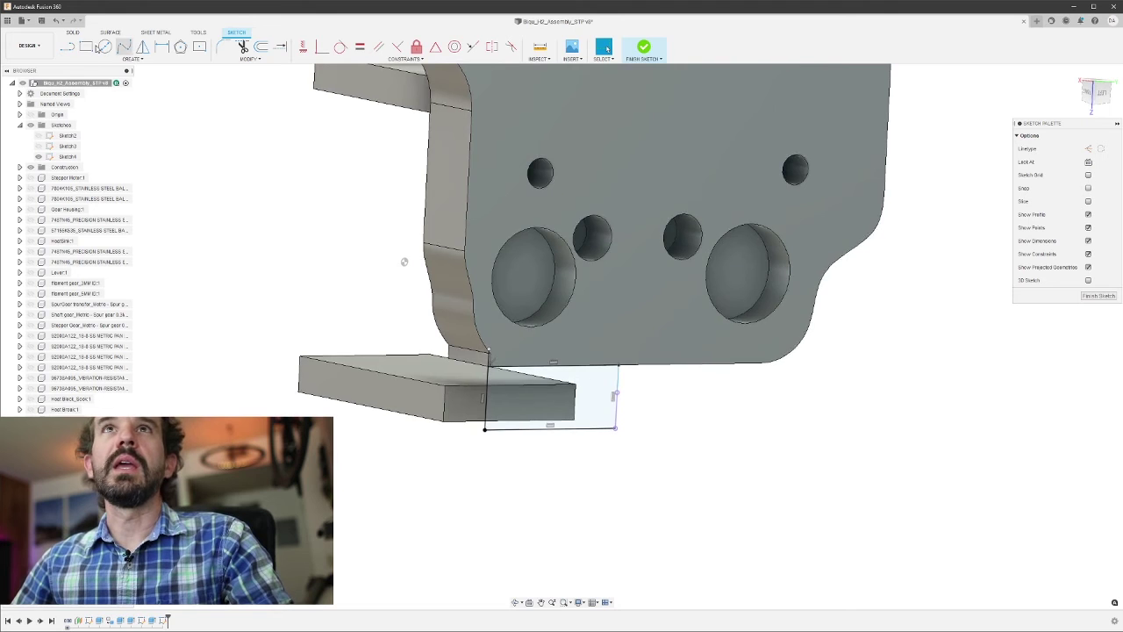
pyautogui.press('e')
pyautogui.scroll(4, 474, 368)
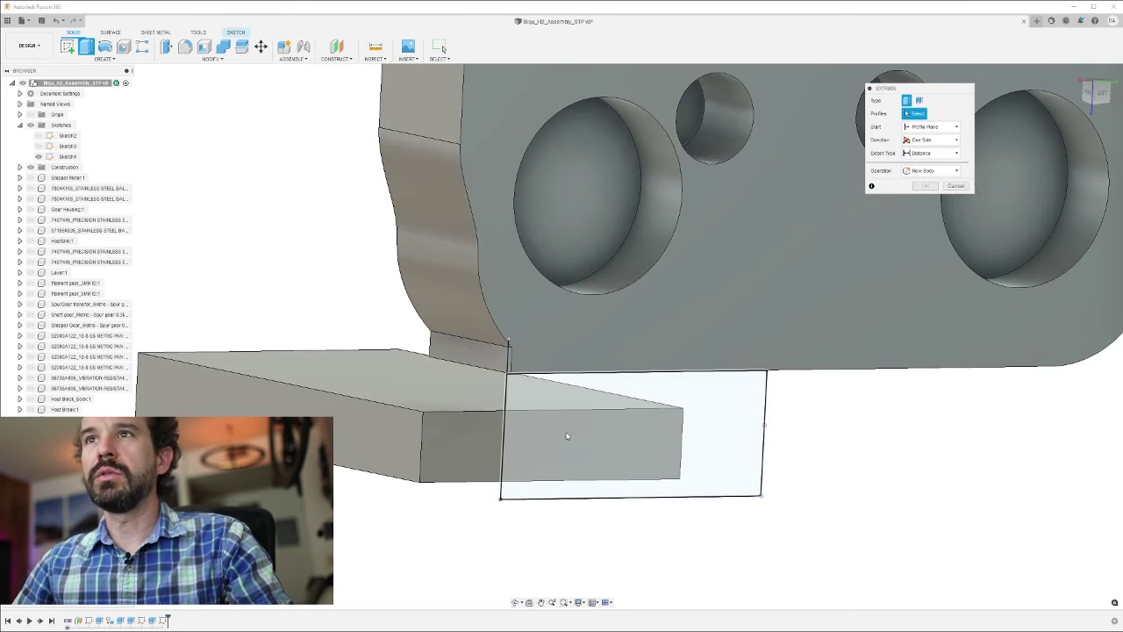
pyautogui.click(620, 461)
pyautogui.scroll(6, 544, 412)
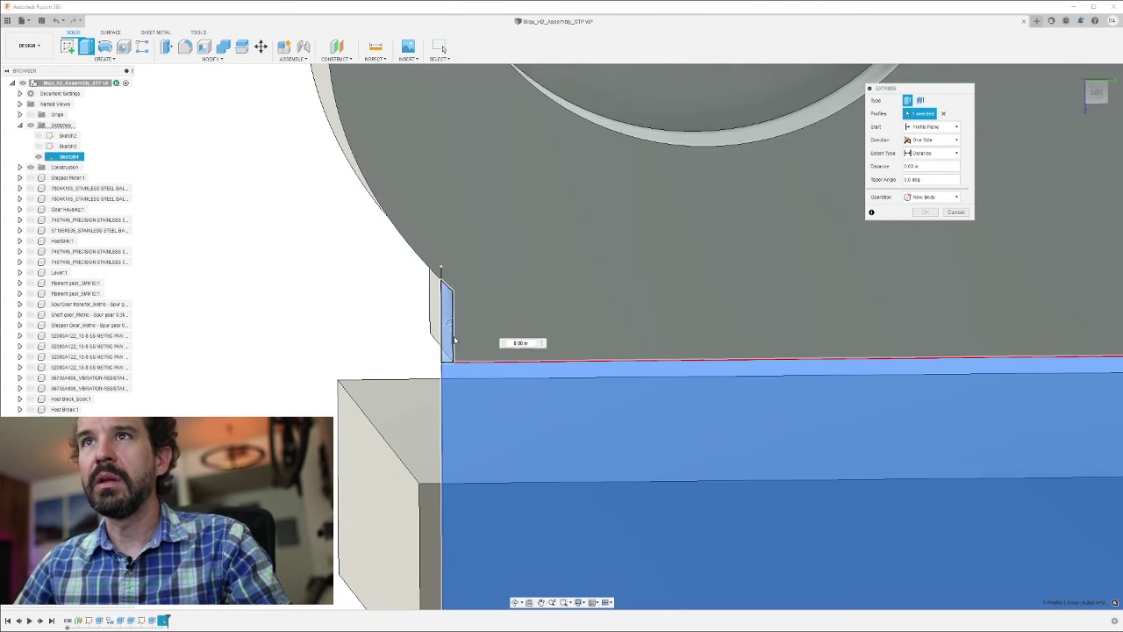
pyautogui.click(448, 332)
# Step: Extrude the selected profiles up to the near end face of the lower tab, joining the tab to the plate
pyautogui.keyDown('shift'); pyautogui.moveTo(474, 358); pyautogui.dragTo(576, 338, button='middle'); pyautogui.keyUp('shift')
pyautogui.scroll(-5, 682, 489)
pyautogui.moveTo(570, 328); pyautogui.dragTo(474, 337)
pyautogui.keyDown('shift'); pyautogui.moveTo(614, 411); pyautogui.dragTo(941, 180, button='middle'); pyautogui.keyUp('shift')
pyautogui.click(943, 153)
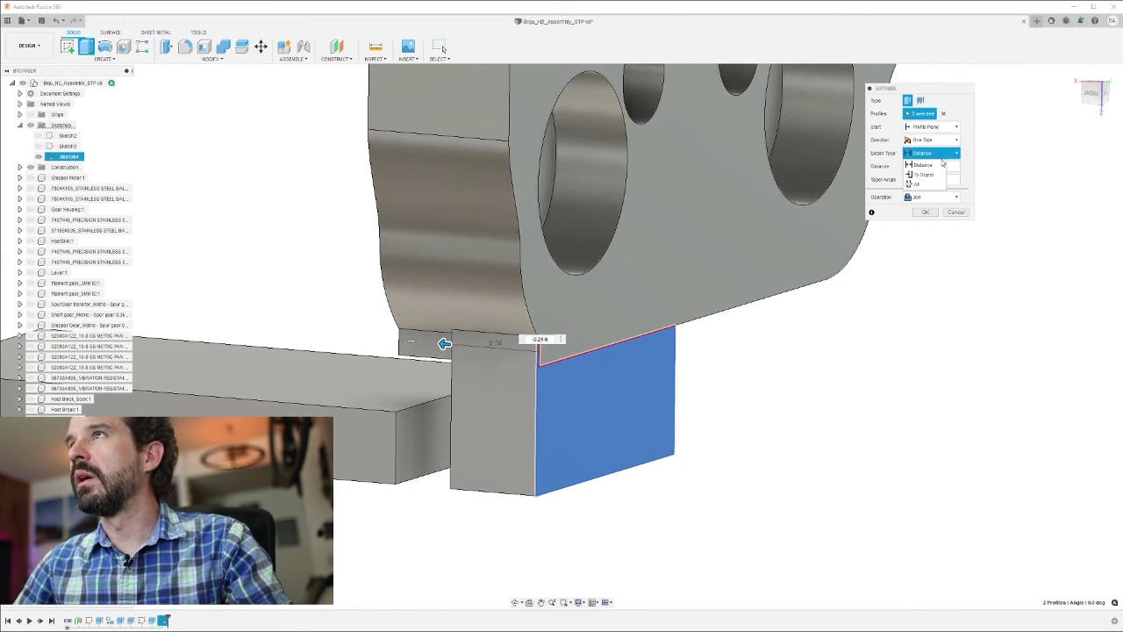
pyautogui.click(917, 175)
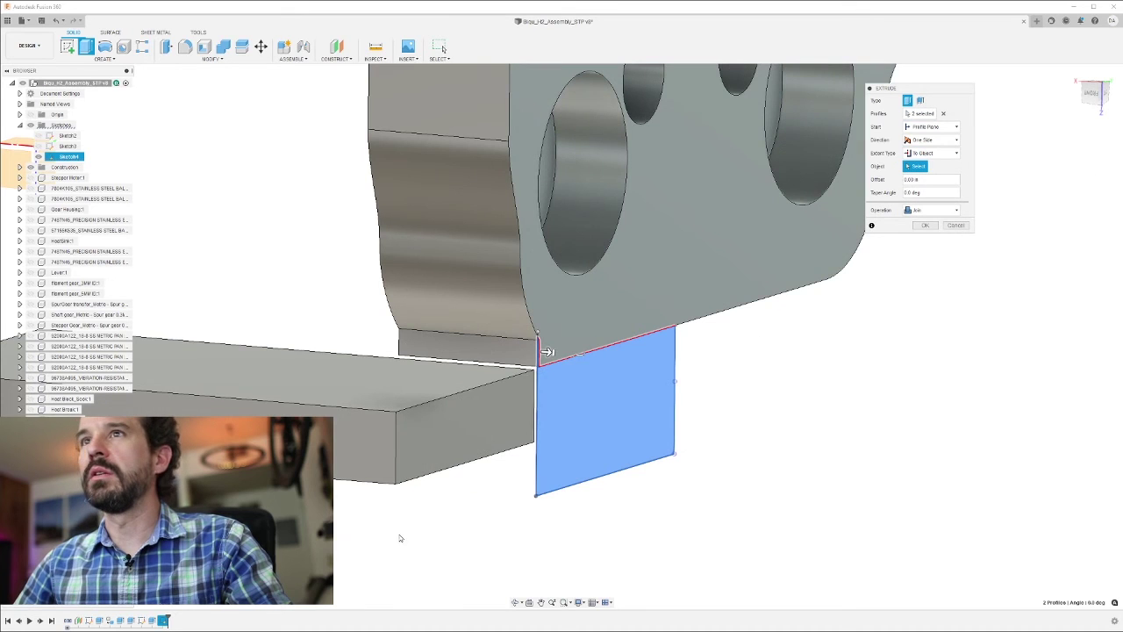
pyautogui.click(431, 437)
pyautogui.click(920, 240)
pyautogui.keyDown('shift'); pyautogui.moveTo(840, 401); pyautogui.dragTo(783, 478, button='middle'); pyautogui.keyUp('shift')
pyautogui.scroll(-5, 702, 452)
pyautogui.keyDown('shift'); pyautogui.moveTo(702, 452); pyautogui.dragTo(522, 378, button='middle'); pyautogui.keyUp('shift')
pyautogui.click(468, 357)
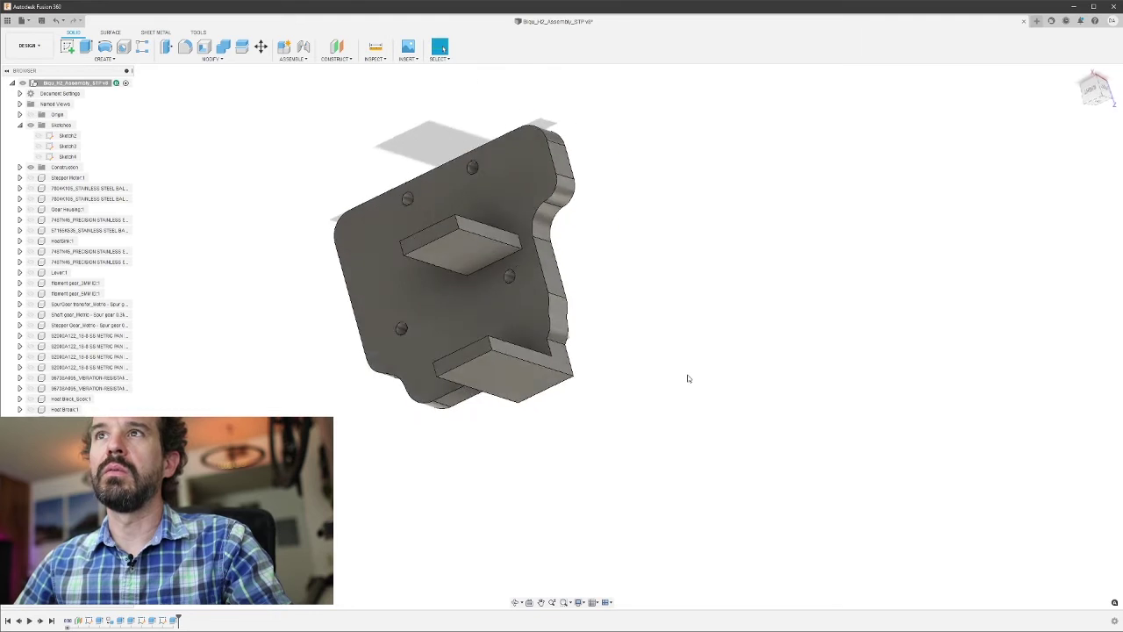